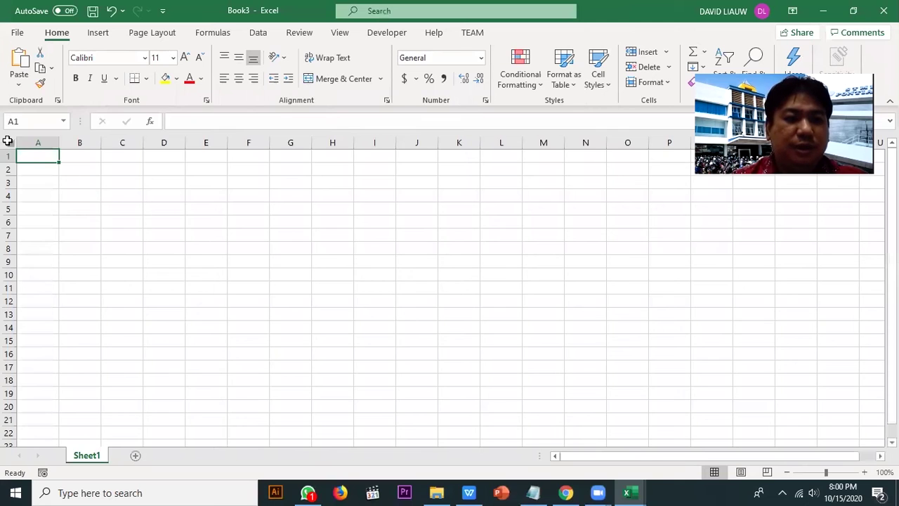
- Set the whole sheet's font size to 18 and paste the Merek Curling criteria table picture, placing it over columns G to P
{"action": "left_click", "coordinate": [185, 57]}
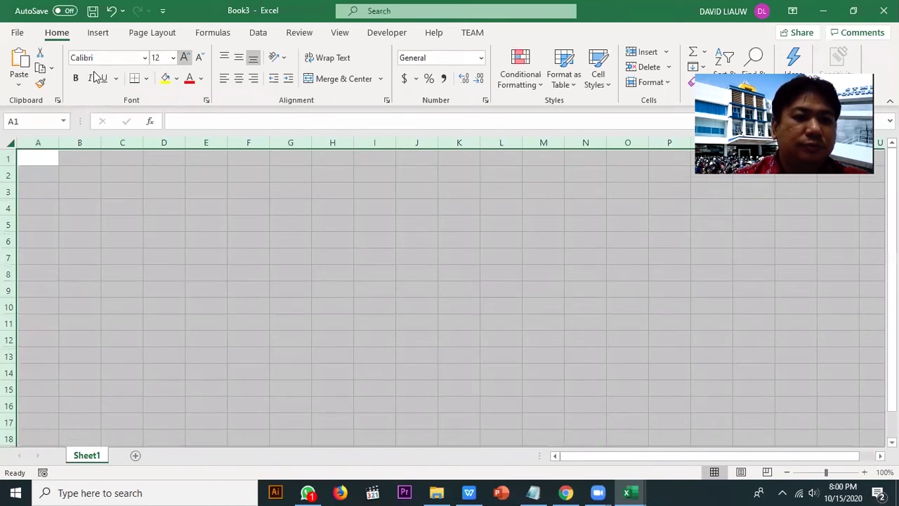
{"action": "key", "text": "ctrl+shift+period"}
{"action": "key", "text": "ctrl+shift+period"}
{"action": "key", "text": "ctrl+shift+period"}
{"action": "key", "text": "ctrl+v"}
{"action": "left_click_drag", "start_coordinate": [213, 175], "coordinate": [449, 174]}
- Enter the heading Merk in A1 with the brand labels X1 and x2 in the two cells below
{"action": "left_click", "coordinate": [54, 156]}
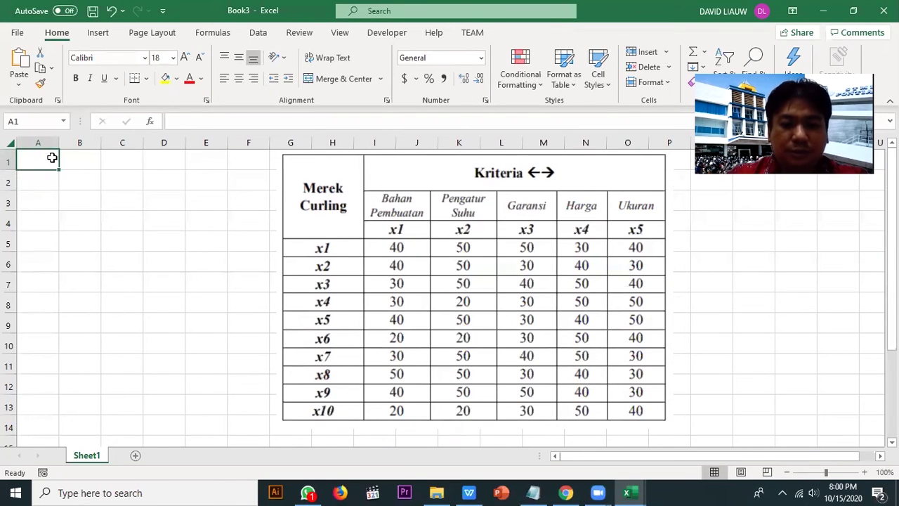
{"action": "type", "text": "Merk"}
{"action": "key", "text": "Return"}
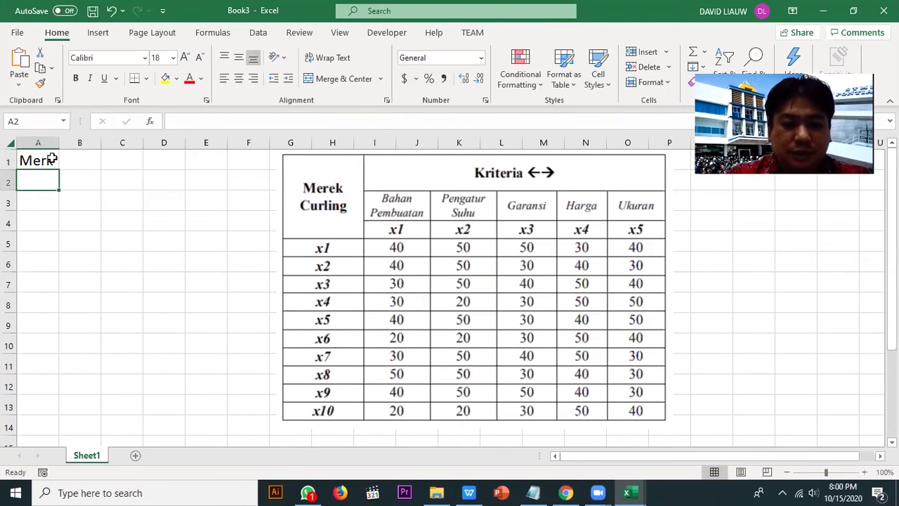
{"action": "type", "text": "X1"}
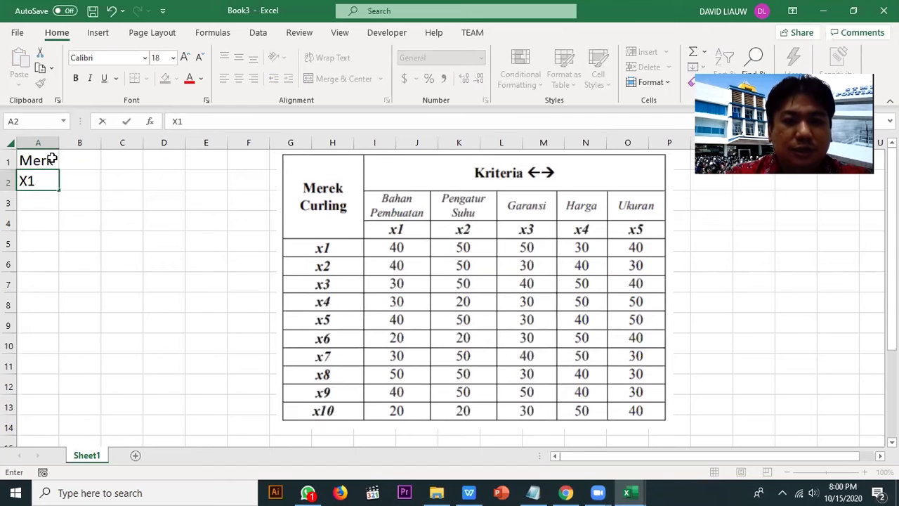
{"action": "key", "text": "Return"}
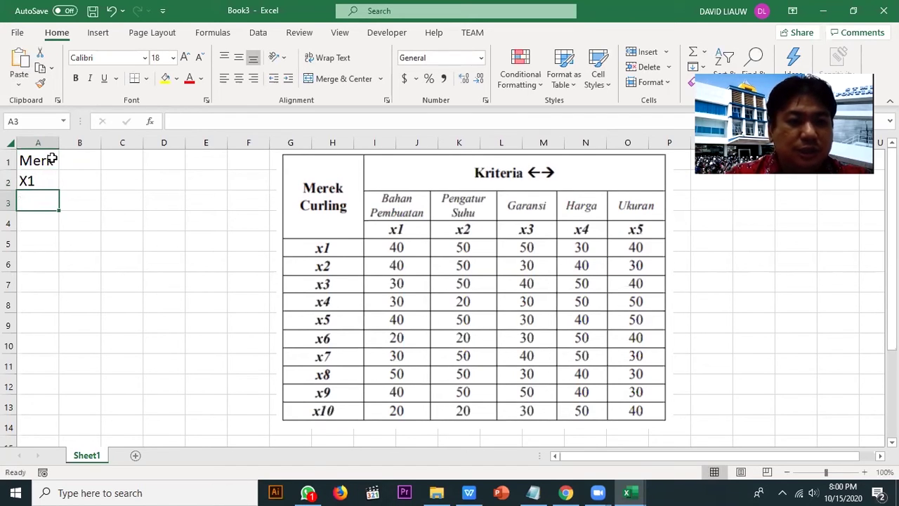
{"action": "type", "text": "x2"}
{"action": "key", "text": "Return"}
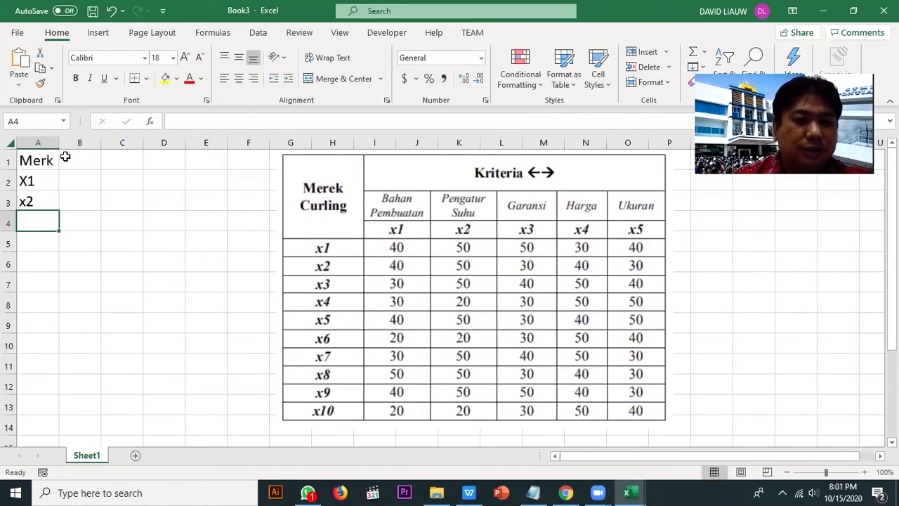
- Extend the brand labels to X9 and shift the Merk list down one row so it occupies A2:A11
{"action": "left_click_drag", "start_coordinate": [42, 182], "coordinate": [42, 234]}
{"action": "left_click", "coordinate": [46, 168]}
{"action": "left_click_drag", "start_coordinate": [48, 172], "coordinate": [54, 383]}
- Enter the criteria headings C1 and C2 beside Merk in row 2 and extend the series to C5 in F2
{"action": "left_click", "coordinate": [87, 181]}
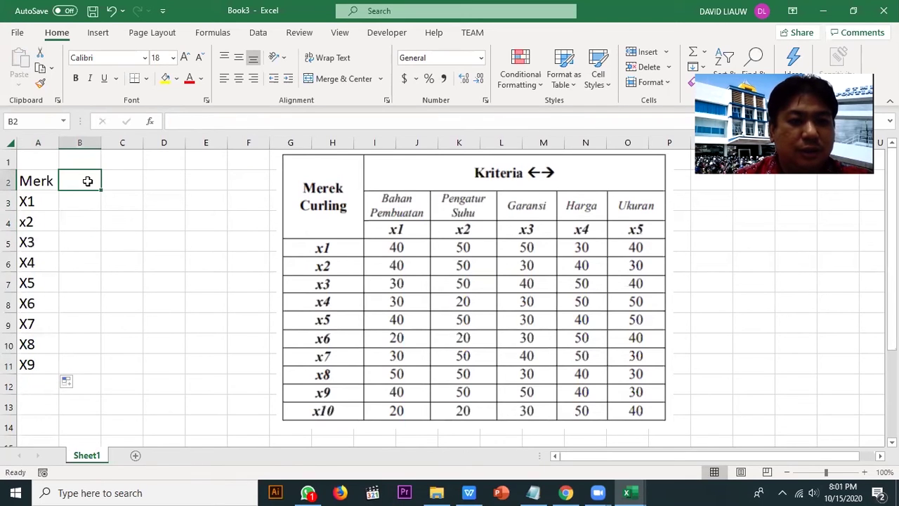
{"action": "type", "text": "C1"}
{"action": "left_click", "coordinate": [105, 188]}
{"action": "left_click", "coordinate": [106, 179]}
{"action": "type", "text": "C"}
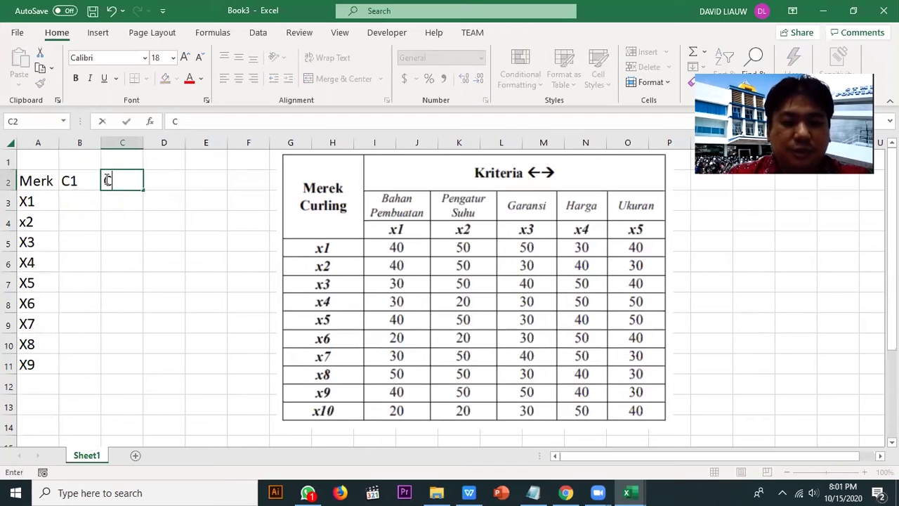
{"action": "type", "text": "2"}
{"action": "key", "text": "Return"}
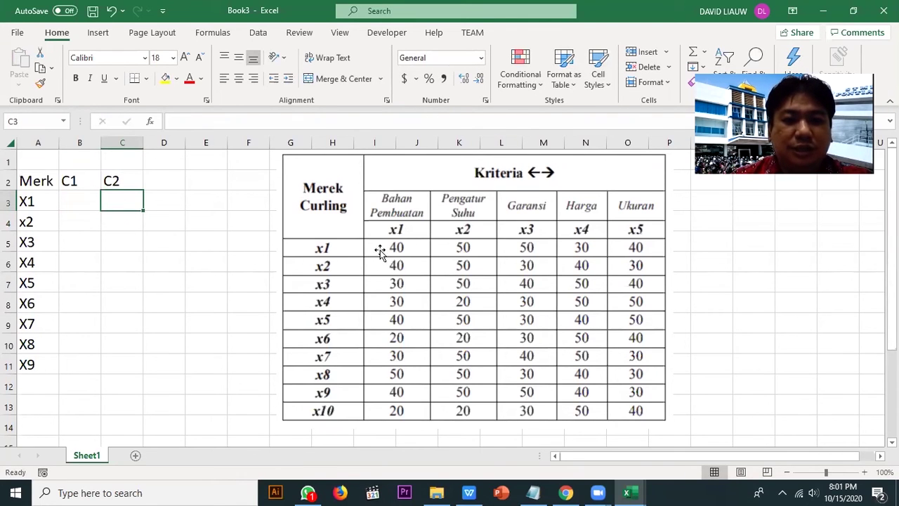
{"action": "left_click_drag", "start_coordinate": [89, 181], "coordinate": [269, 200]}
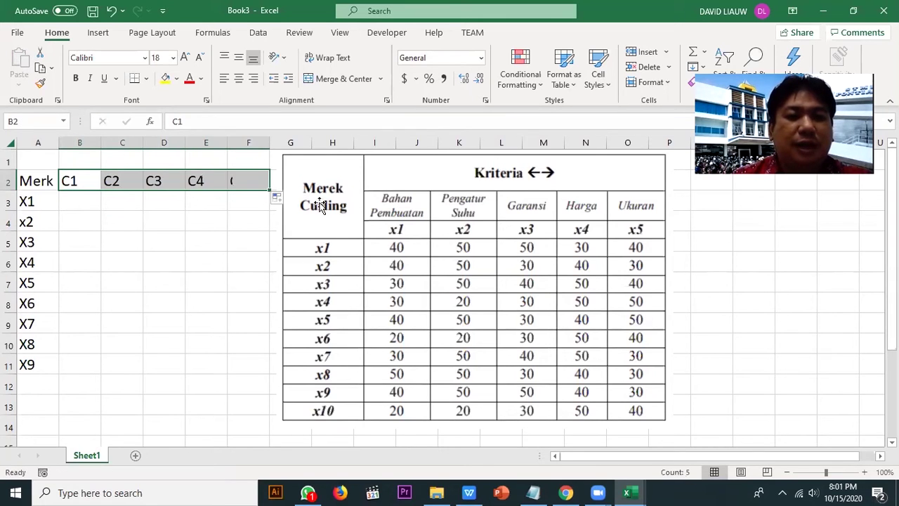
- Move the criteria table picture clear of column F and centre the contents of A2:F11 horizontally
{"action": "left_click_drag", "start_coordinate": [323, 204], "coordinate": [387, 211]}
{"action": "left_click_drag", "start_coordinate": [50, 184], "coordinate": [263, 368]}
{"action": "left_click", "coordinate": [238, 82]}
- Enter the C1 scores 40, 40, 30, 30, 40, 20, 30, 50, 40 and 20 in B3:B12
{"action": "left_click", "coordinate": [78, 200]}
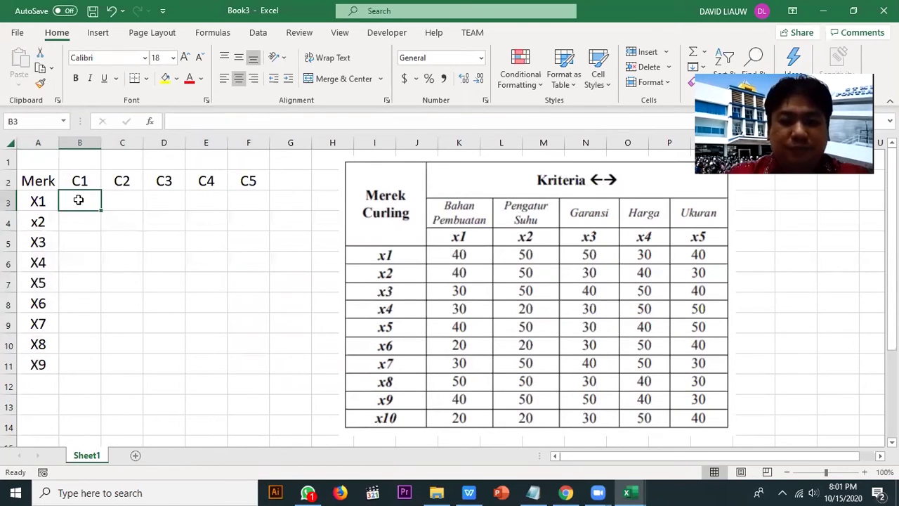
{"action": "type", "text": "40"}
{"action": "key", "text": "Return"}
{"action": "type", "text": "40"}
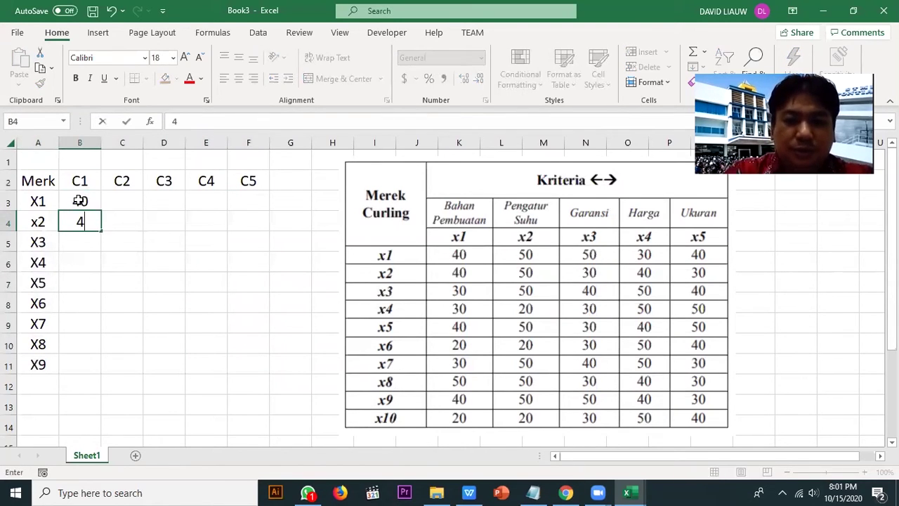
{"action": "key", "text": "Return"}
{"action": "type", "text": "30"}
{"action": "key", "text": "Return"}
{"action": "type", "text": "30"}
{"action": "key", "text": "Return"}
{"action": "type", "text": "40"}
{"action": "key", "text": "Return"}
{"action": "type", "text": "20"}
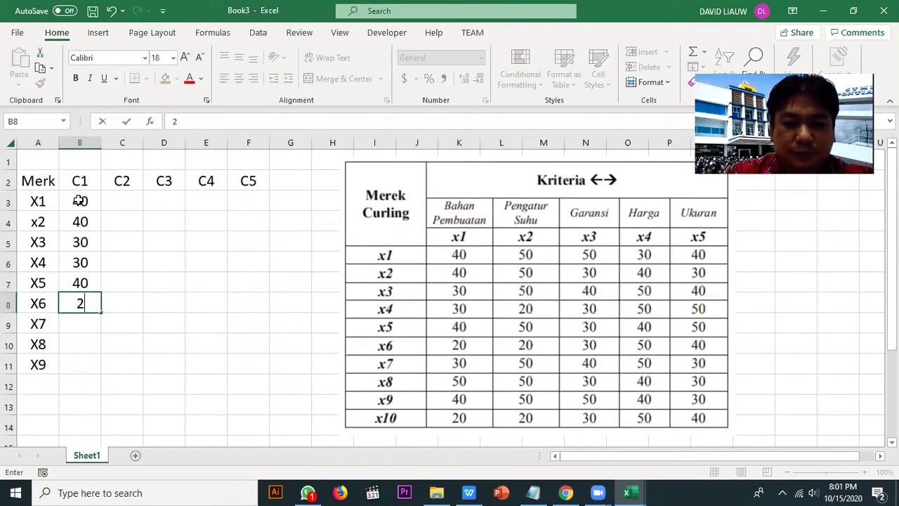
{"action": "key", "text": "Return"}
{"action": "type", "text": "30"}
{"action": "key", "text": "Return"}
{"action": "type", "text": "50"}
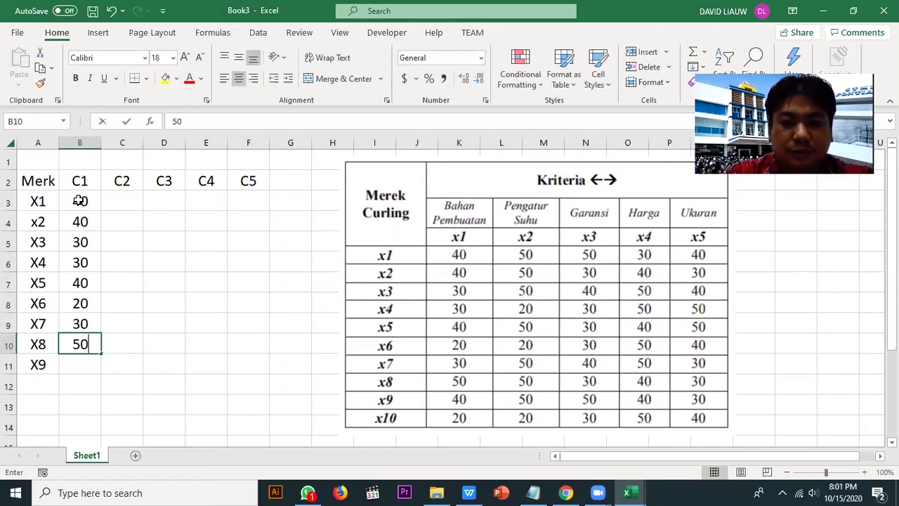
{"action": "key", "text": "Return"}
{"action": "type", "text": "40"}
{"action": "key", "text": "Return"}
{"action": "type", "text": "20"}
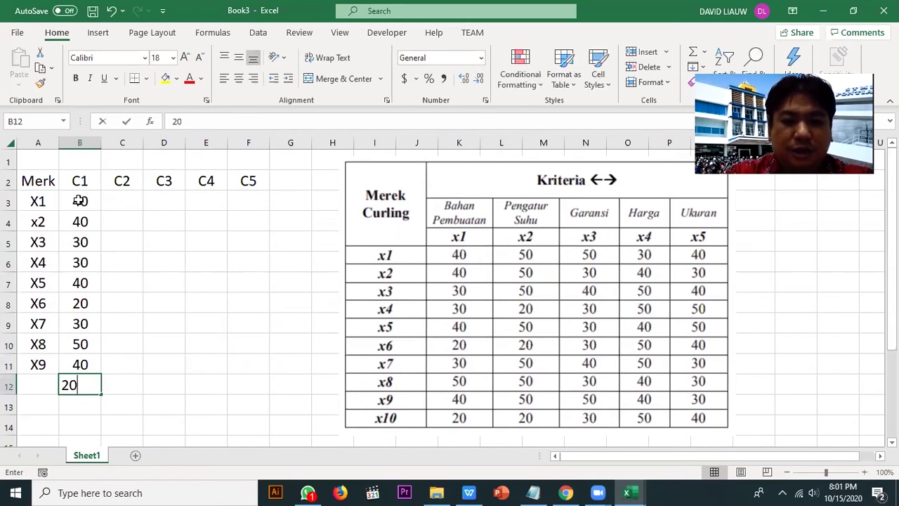
{"action": "key", "text": "Return"}
- Extend the brand labels to X10 in A12 and copy the formatting of the X9 cell to B3:F12
{"action": "left_click_drag", "start_coordinate": [40, 349], "coordinate": [58, 394]}
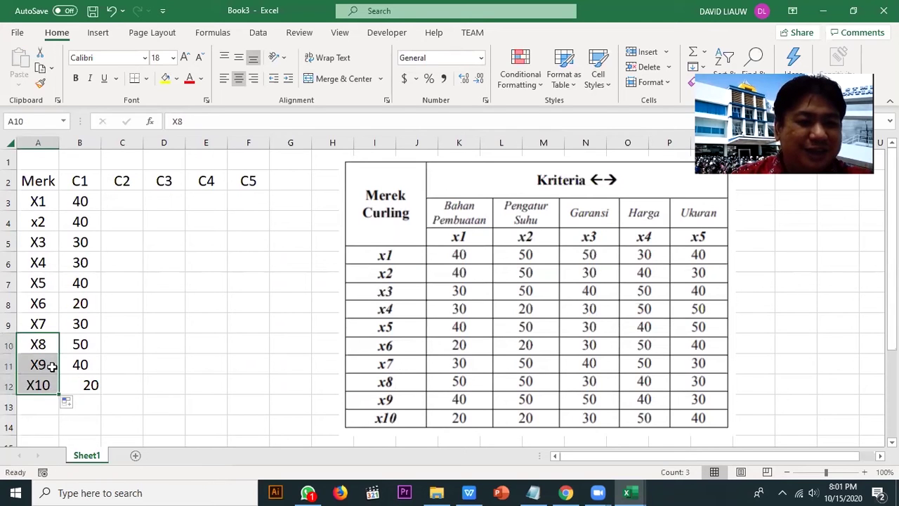
{"action": "left_click", "coordinate": [45, 363]}
{"action": "left_click", "coordinate": [40, 83]}
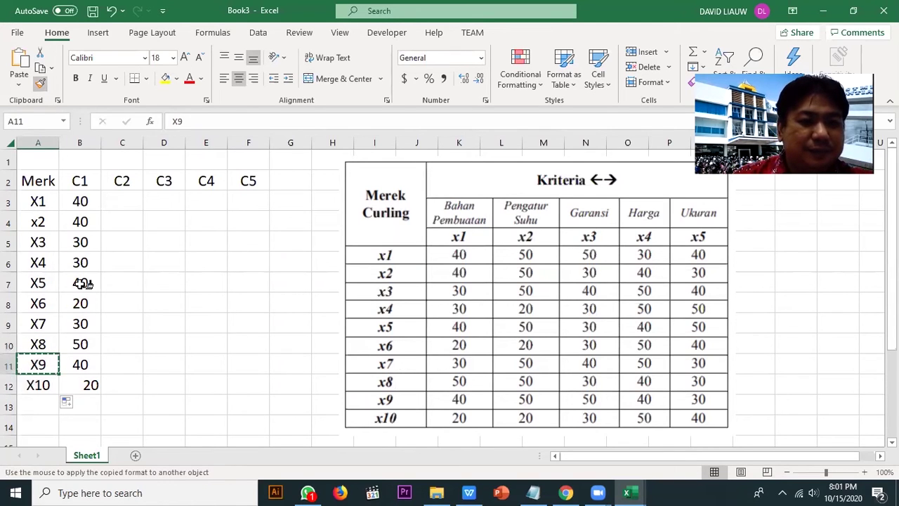
{"action": "left_click_drag", "start_coordinate": [82, 200], "coordinate": [261, 381]}
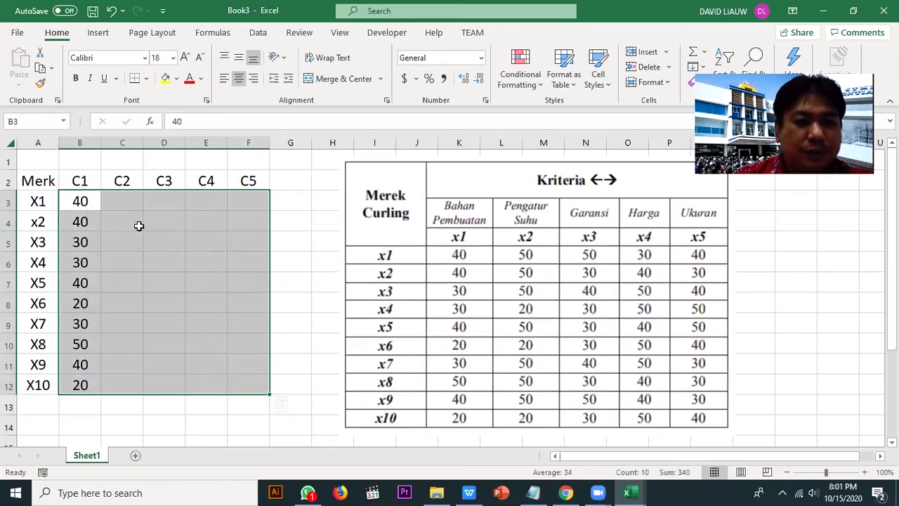
- Enter the C2 scores 50, 50, 50, 20, 50, 20, 50, 50, 50 and 20 in C3:C12
{"action": "left_click", "coordinate": [129, 199]}
{"action": "type", "text": "50"}
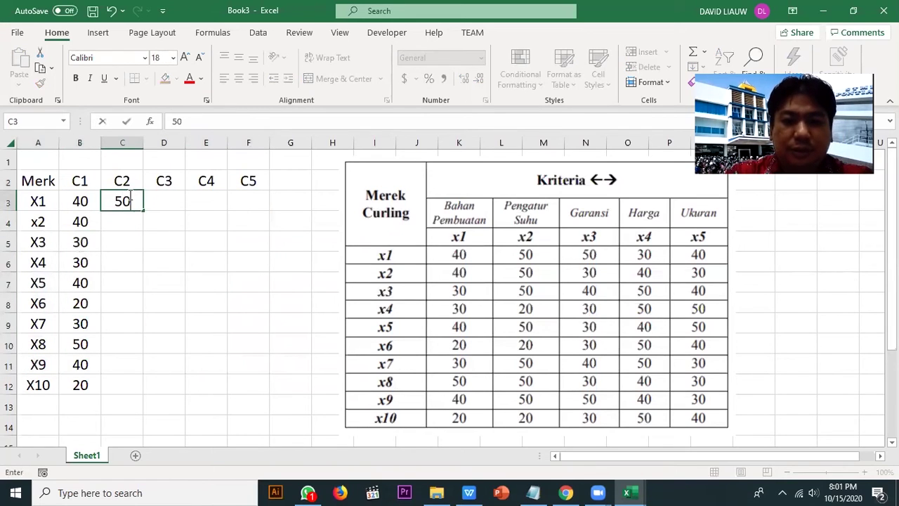
{"action": "key", "text": "Return"}
{"action": "type", "text": "50"}
{"action": "key", "text": "Return"}
{"action": "type", "text": "50"}
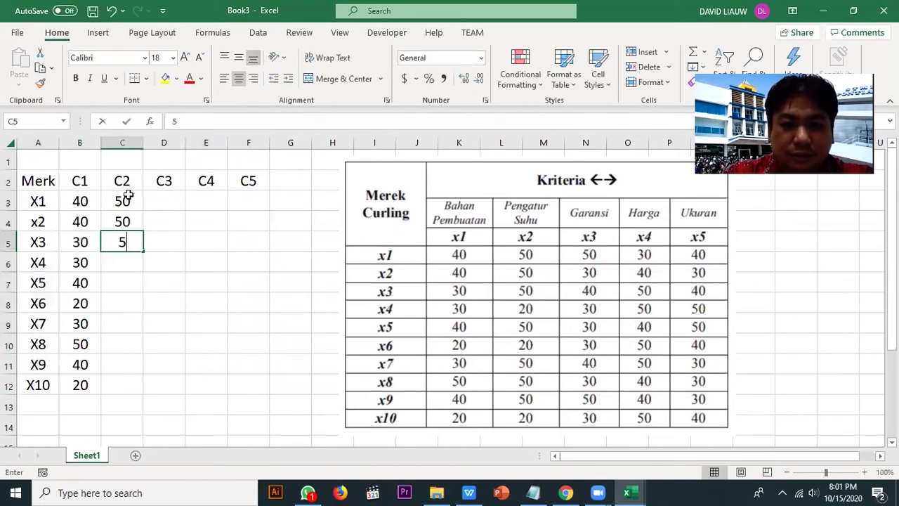
{"action": "key", "text": "Return"}
{"action": "type", "text": "20"}
{"action": "key", "text": "Return"}
{"action": "type", "text": "2"}
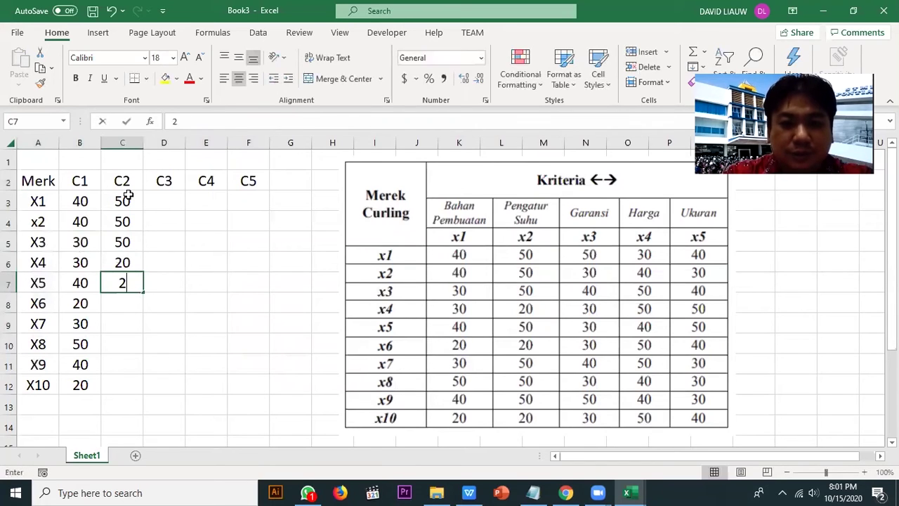
{"action": "key", "text": "BackSpace"}
{"action": "type", "text": "50"}
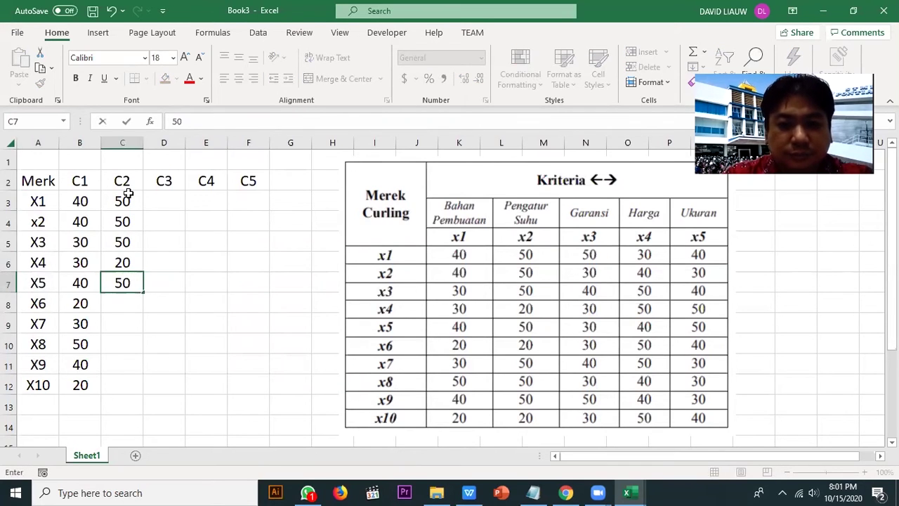
{"action": "key", "text": "Return"}
{"action": "type", "text": "20"}
{"action": "key", "text": "Return"}
{"action": "type", "text": "50"}
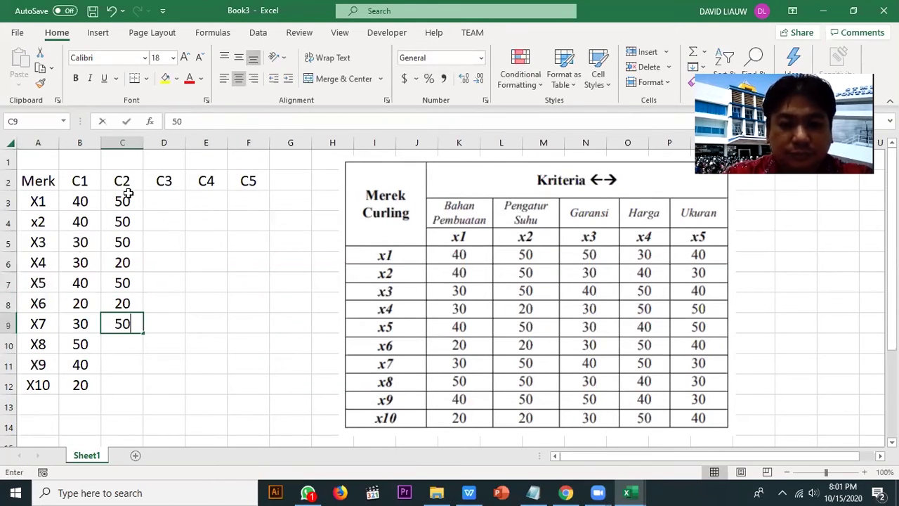
{"action": "key", "text": "Return"}
{"action": "type", "text": "50"}
{"action": "key", "text": "Return"}
{"action": "type", "text": "50"}
{"action": "key", "text": "Return"}
{"action": "type", "text": "20"}
{"action": "key", "text": "Return"}
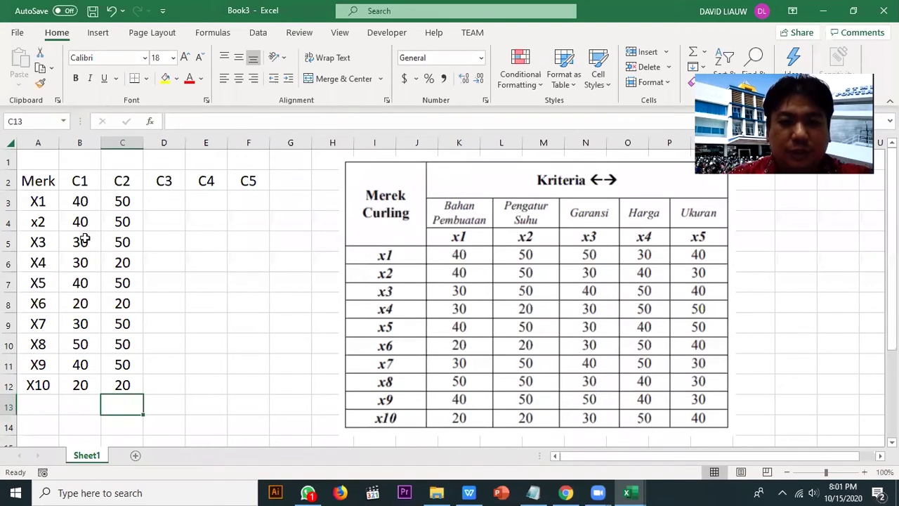
- Enter the scores 50, 30, 40, 30, 30, 30, 40, 50 and 30 under C3, in cells D3:D11
{"action": "left_click", "coordinate": [162, 206]}
{"action": "type", "text": "50"}
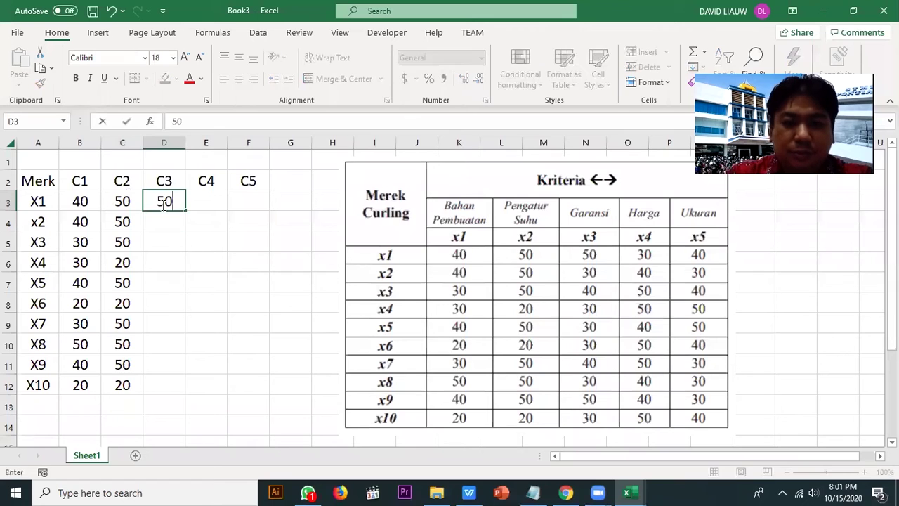
{"action": "key", "text": "Return"}
{"action": "type", "text": "30"}
{"action": "key", "text": "Return"}
{"action": "type", "text": "40"}
{"action": "key", "text": "Return"}
{"action": "type", "text": "30"}
{"action": "key", "text": "Return"}
{"action": "type", "text": "30"}
{"action": "key", "text": "Return"}
{"action": "type", "text": "30"}
{"action": "key", "text": "Return"}
{"action": "type", "text": "40"}
{"action": "key", "text": "Return"}
{"action": "type", "text": "50"}
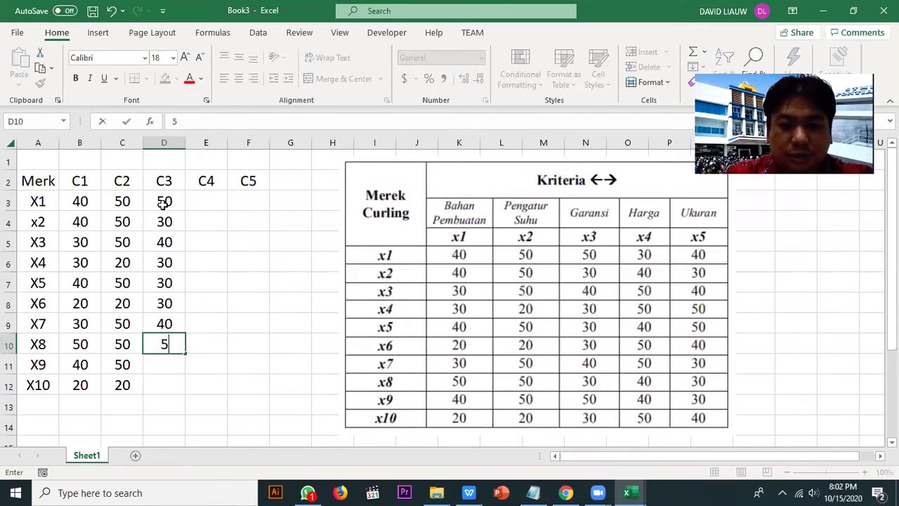
{"action": "key", "text": "Return"}
{"action": "type", "text": "30"}
{"action": "key", "text": "Return"}
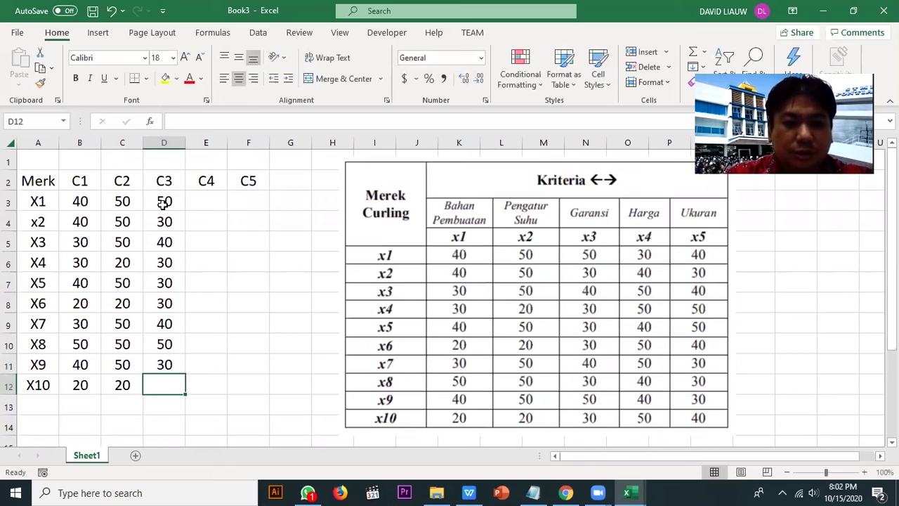
- Correct the C3 scores by moving 50 and 30 down to rows X9 and X10 and entering 30 for X8
{"action": "left_click_drag", "start_coordinate": [164, 324], "coordinate": [176, 394]}
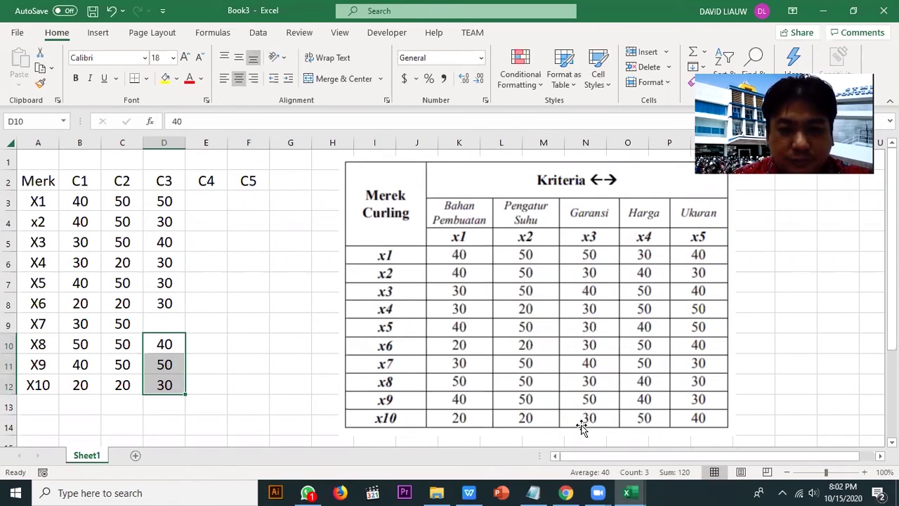
{"action": "left_click", "coordinate": [171, 344]}
{"action": "left_click_drag", "start_coordinate": [175, 354], "coordinate": [173, 333]}
{"action": "left_click", "coordinate": [176, 341]}
{"action": "type", "text": "30"}
{"action": "key", "text": "Return"}
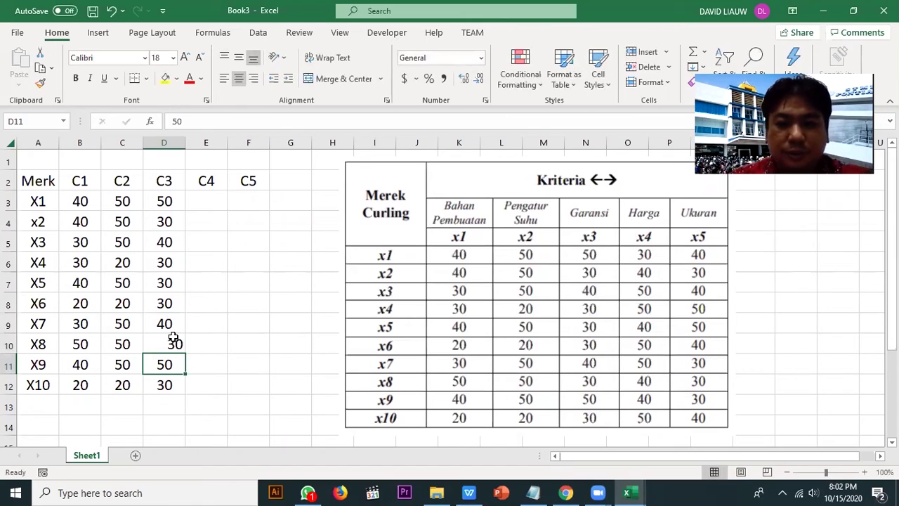
- Enter the C4 scores 30, 40, 50, 50, 40, 50, 50, 40, 40 and 50 in E3:E12
{"action": "left_click", "coordinate": [207, 202]}
{"action": "type", "text": "30"}
{"action": "key", "text": "Return"}
{"action": "type", "text": "40"}
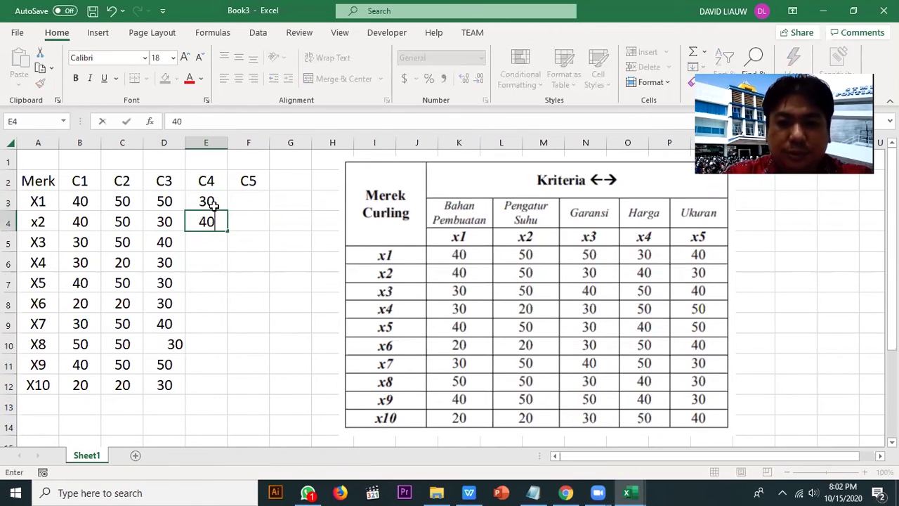
{"action": "key", "text": "Return"}
{"action": "type", "text": "50"}
{"action": "key", "text": "Return"}
{"action": "type", "text": "50"}
{"action": "key", "text": "Return"}
{"action": "type", "text": "40"}
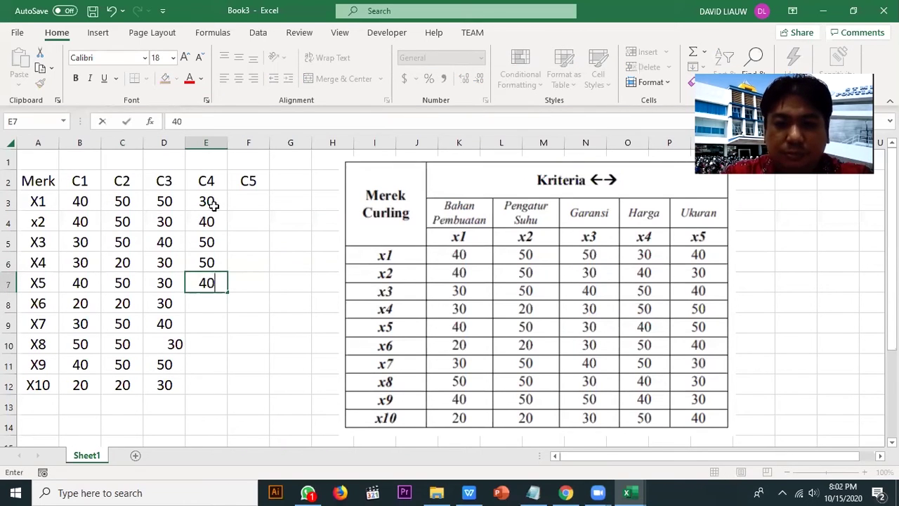
{"action": "key", "text": "Return"}
{"action": "type", "text": "50"}
{"action": "key", "text": "Return"}
{"action": "type", "text": "50"}
{"action": "key", "text": "Return"}
{"action": "type", "text": "40"}
{"action": "key", "text": "Return"}
{"action": "type", "text": "40"}
{"action": "key", "text": "Return"}
{"action": "type", "text": "50"}
{"action": "key", "text": "Return"}
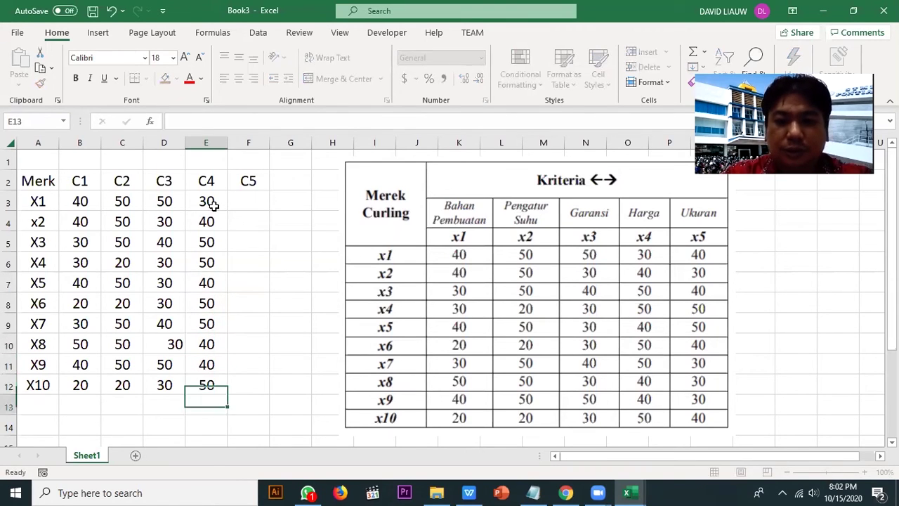
- Enter the scores 40, 30, 40, 50, 50, 30, 30, 30 and 40 under C5, in cells F3:F11
{"action": "left_click", "coordinate": [254, 204]}
{"action": "type", "text": "40"}
{"action": "key", "text": "Return"}
{"action": "type", "text": "30"}
{"action": "key", "text": "Return"}
{"action": "type", "text": "40"}
{"action": "key", "text": "Return"}
{"action": "type", "text": "50"}
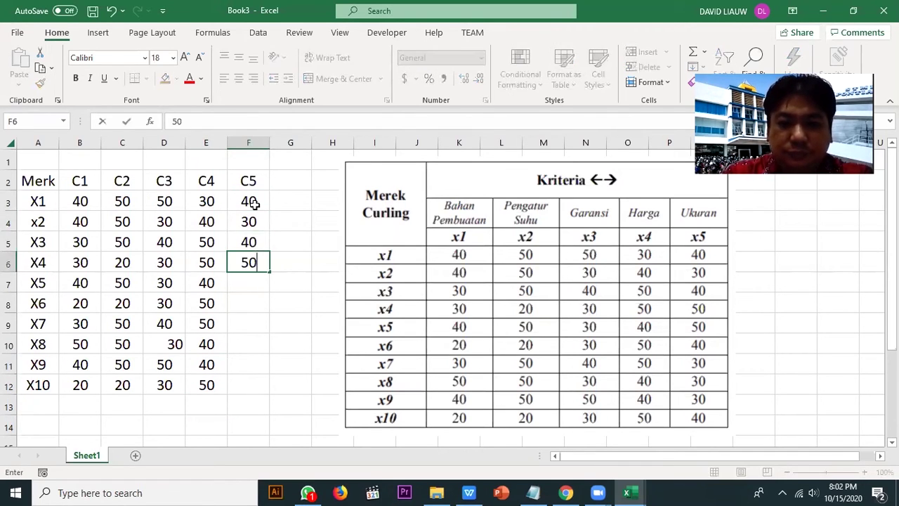
{"action": "key", "text": "Return"}
{"action": "type", "text": "50"}
{"action": "key", "text": "Return"}
{"action": "type", "text": "30"}
{"action": "key", "text": "Return"}
{"action": "type", "text": "30"}
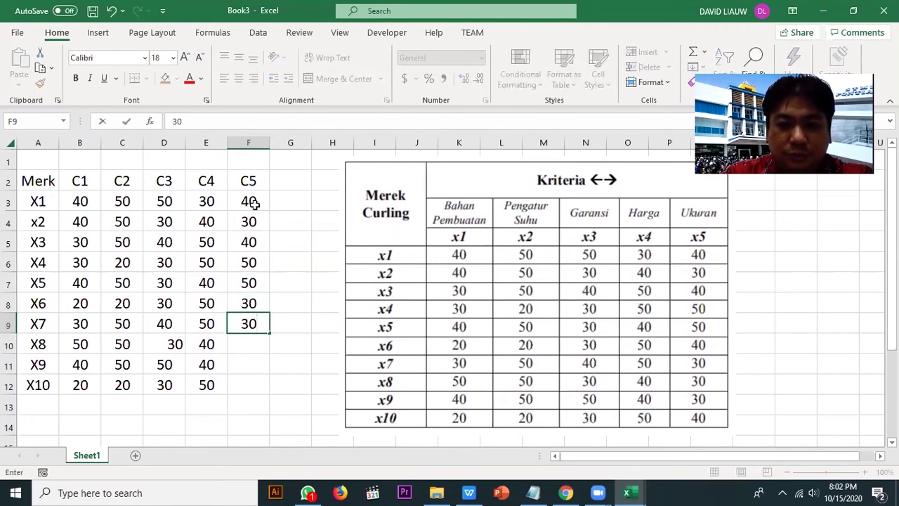
{"action": "key", "text": "Return"}
{"action": "type", "text": "30"}
{"action": "key", "text": "Return"}
{"action": "type", "text": "40"}
{"action": "key", "text": "Return"}
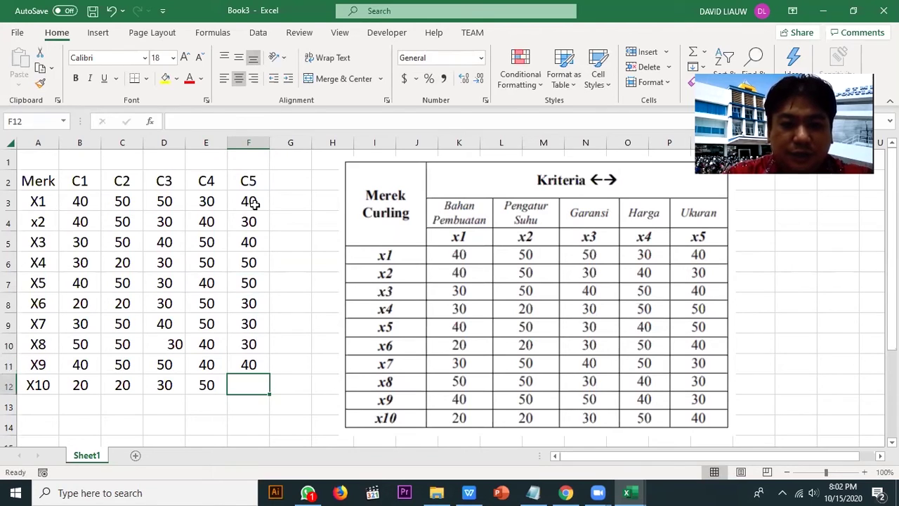
- Correct the C5 scores by moving the values from F8:F11 down one row and entering 40 for X6
{"action": "left_click_drag", "start_coordinate": [240, 313], "coordinate": [255, 394]}
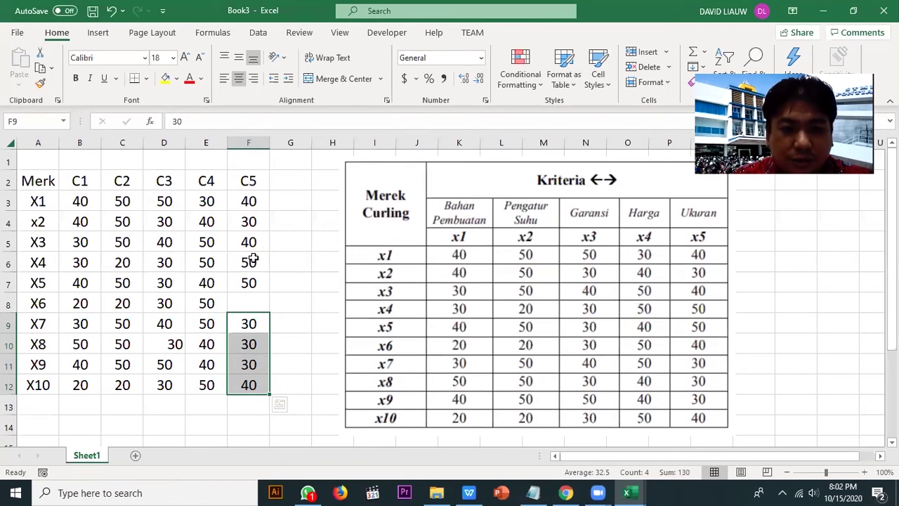
{"action": "left_click_drag", "start_coordinate": [251, 261], "coordinate": [249, 279]}
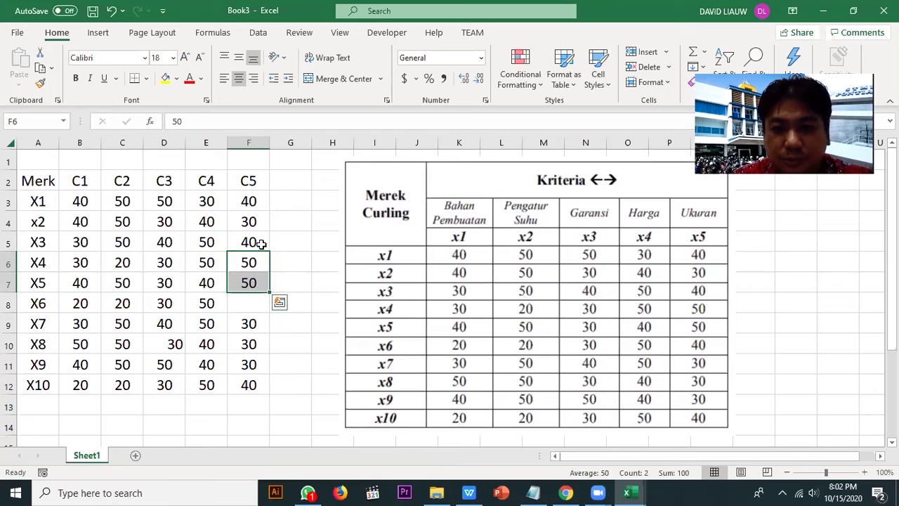
{"action": "left_click", "coordinate": [257, 302]}
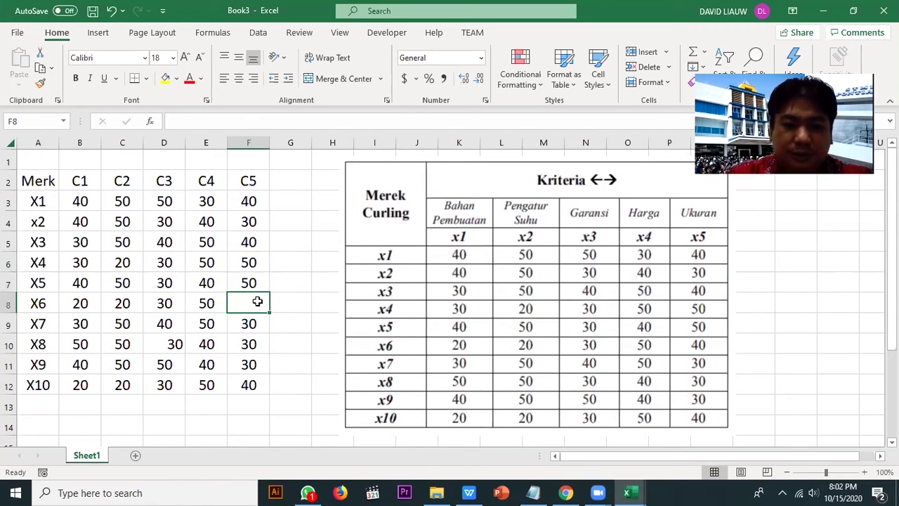
{"action": "type", "text": "40"}
{"action": "key", "text": "Return"}
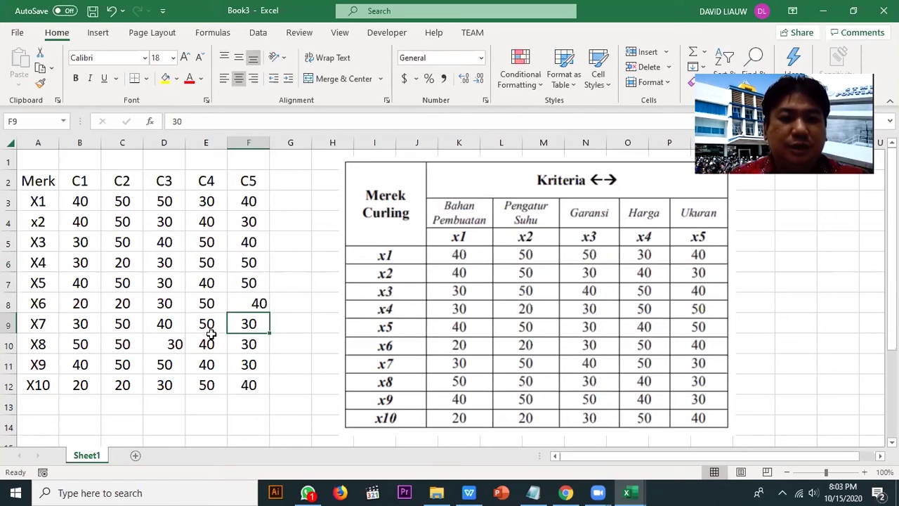
- Copy the centred cell formatting across the table A2:F12 and apply borders around all its cells
{"action": "left_click", "coordinate": [149, 284]}
{"action": "left_click", "coordinate": [40, 83]}
{"action": "mouse_move", "coordinate": [122, 262]}
{"action": "left_mouse_down"}
{"action": "mouse_move", "coordinate": [160, 311]}
{"action": "mouse_move", "coordinate": [250, 384]}
{"action": "mouse_move", "coordinate": [28, 181]}
{"action": "left_mouse_up"}
{"action": "left_click", "coordinate": [251, 385]}
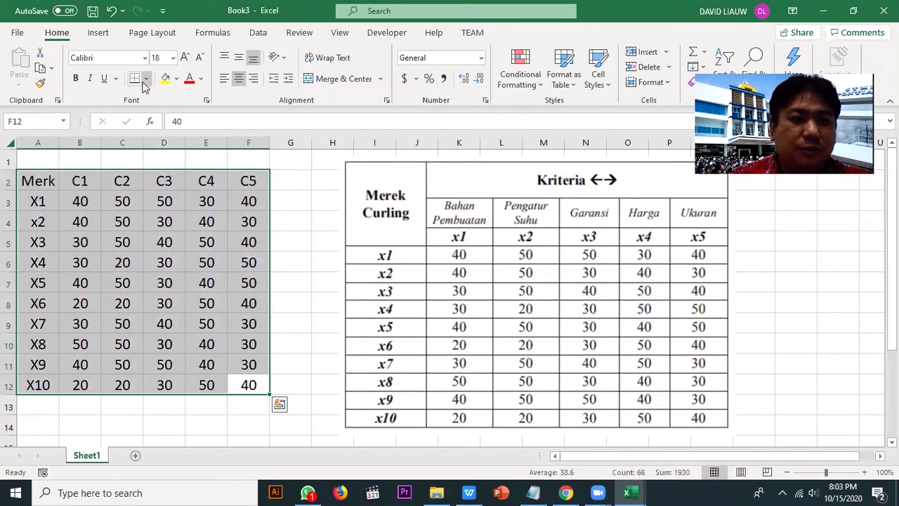
{"action": "left_click", "coordinate": [146, 78]}
{"action": "left_click", "coordinate": [176, 209]}
{"action": "left_click", "coordinate": [302, 225]}
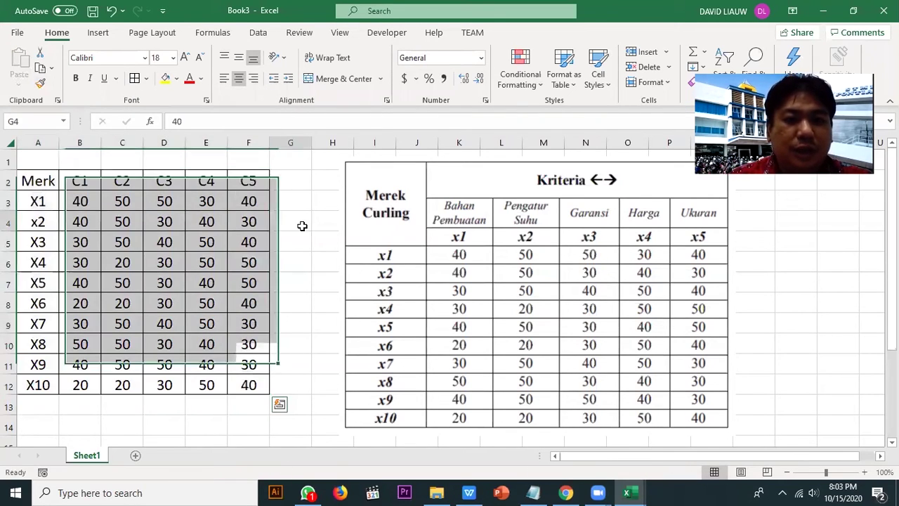
{"action": "left_click", "coordinate": [387, 237]}
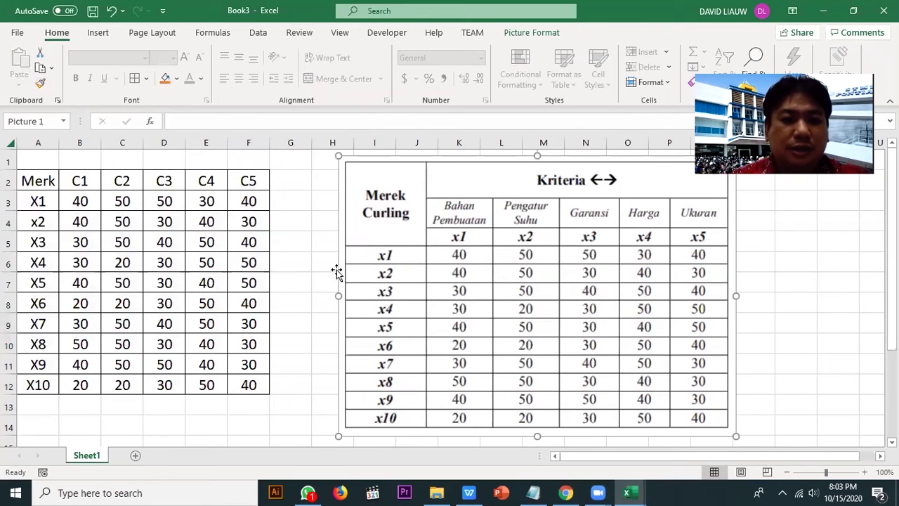
{"action": "left_click", "coordinate": [87, 156]}
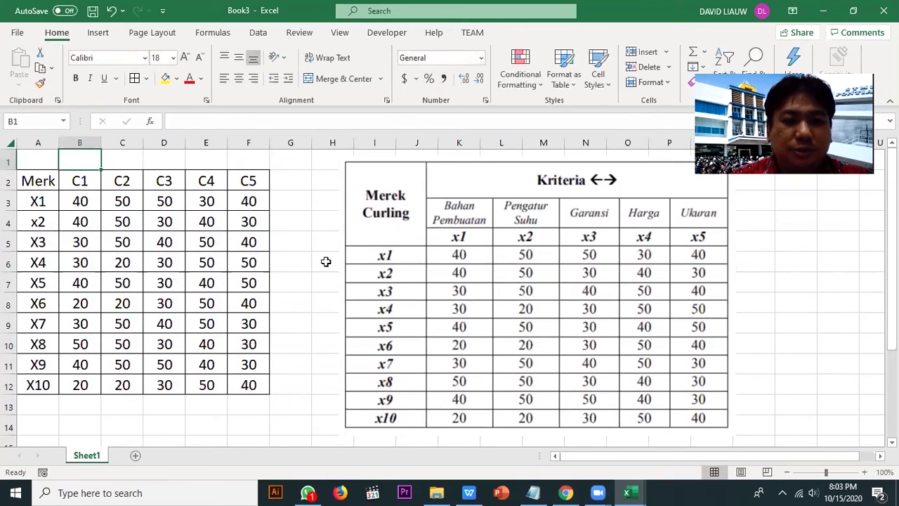
- Switch to the MOORA presentation in WPS Office and review the slides on criteria types, weights and alternative scores
{"action": "left_click", "coordinate": [468, 493]}
{"action": "scroll", "coordinate": [296, 349], "scroll_direction": "up", "scroll_amount": 1}
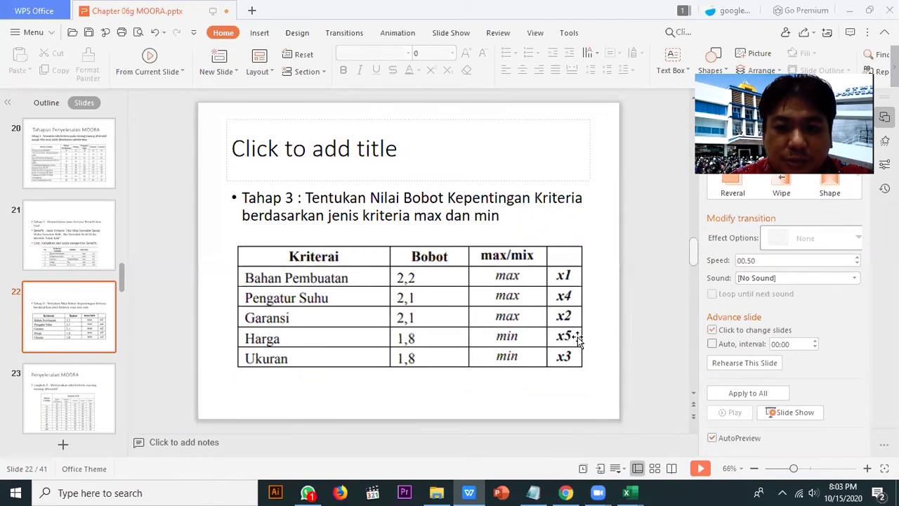
{"action": "scroll", "coordinate": [580, 340], "scroll_direction": "up", "scroll_amount": 1}
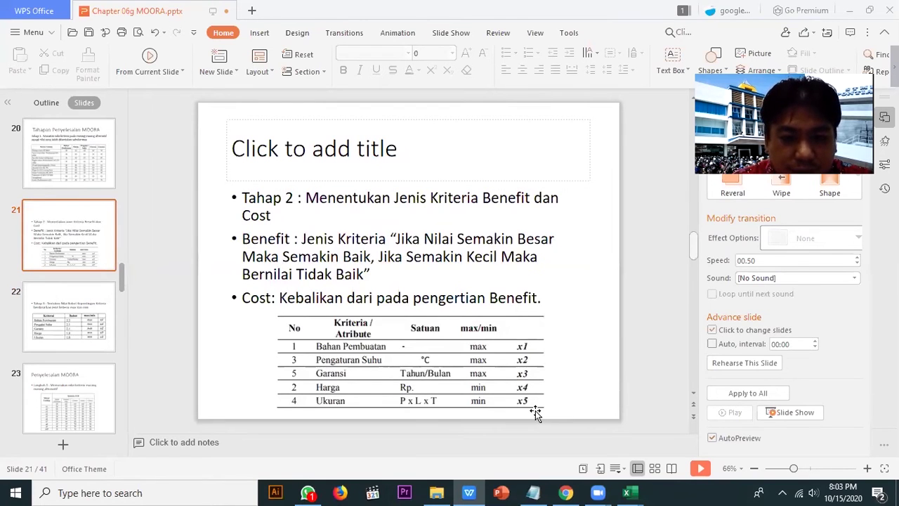
{"action": "scroll", "coordinate": [535, 410], "scroll_direction": "down", "scroll_amount": 1}
{"action": "scroll", "coordinate": [536, 403], "scroll_direction": "down", "scroll_amount": 2}
{"action": "scroll", "coordinate": [535, 403], "scroll_direction": "up", "scroll_amount": 2}
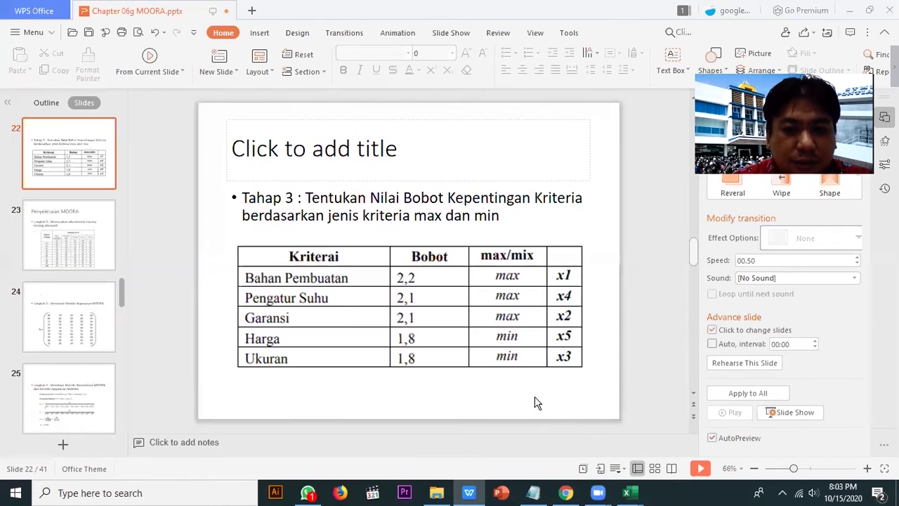
{"action": "scroll", "coordinate": [354, 359], "scroll_direction": "down", "scroll_amount": 1}
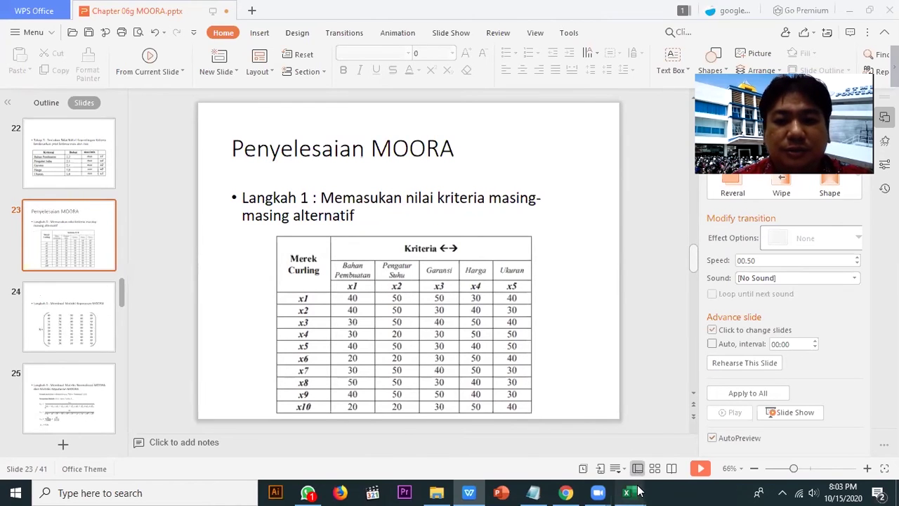
- Return to the Book3 workbook in Excel and label C4 and C5 as Min in E13 and F13
{"action": "mouse_move", "coordinate": [638, 487]}
{"action": "left_click", "coordinate": [783, 449]}
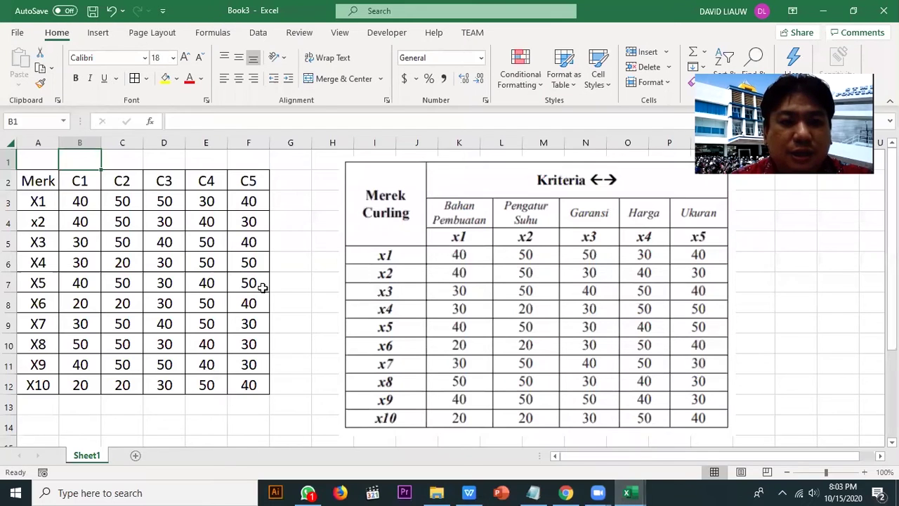
{"action": "left_click", "coordinate": [209, 167]}
{"action": "left_click", "coordinate": [219, 406]}
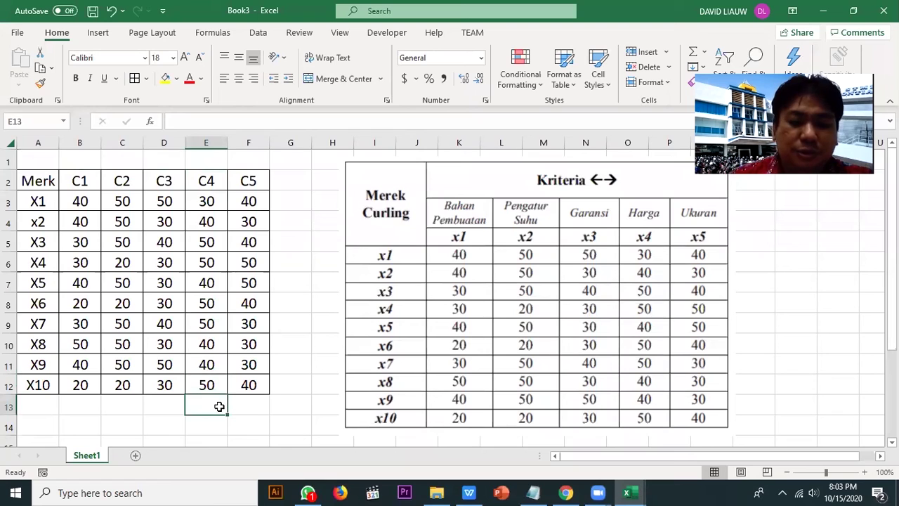
{"action": "type", "text": "Min"}
{"action": "key", "text": "Return"}
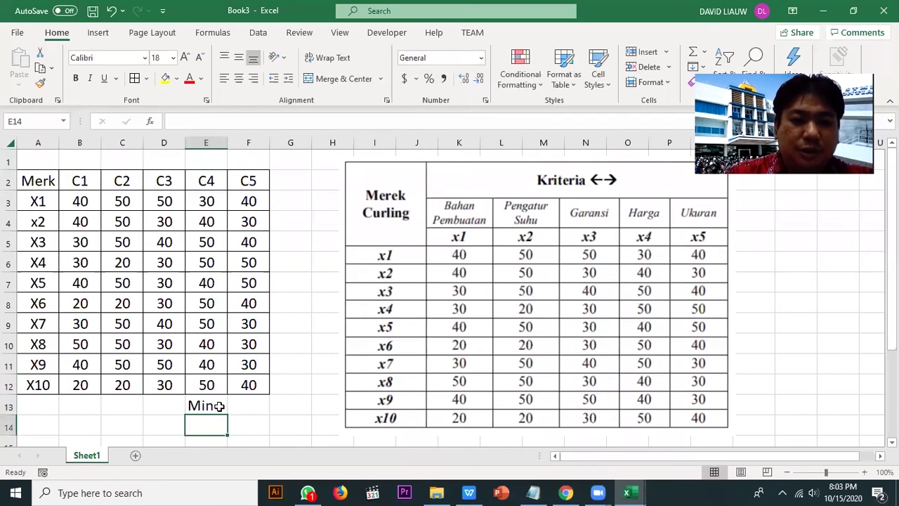
{"action": "key", "text": "Up"}
{"action": "key", "text": "Right"}
{"action": "type", "text": "Min"}
{"action": "key", "text": "Return"}
- Label the criteria C3, C2 and C1 as Max in row 13 below their columns
{"action": "key", "text": "Left"}
{"action": "key", "text": "Up"}
{"action": "key", "text": "Left"}
{"action": "key", "text": "Left"}
{"action": "key", "text": "Right"}
{"action": "type", "text": "Max"}
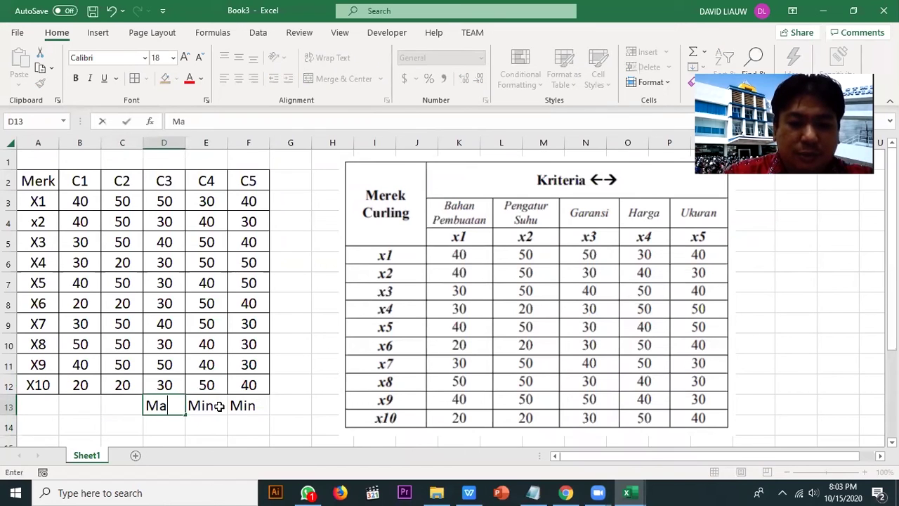
{"action": "key", "text": "Return"}
{"action": "key", "text": "Left"}
{"action": "key", "text": "Up"}
{"action": "key", "text": "Up"}
{"action": "key", "text": "Down"}
{"action": "type", "text": "Max"}
{"action": "key", "text": "Return"}
{"action": "key", "text": "Left"}
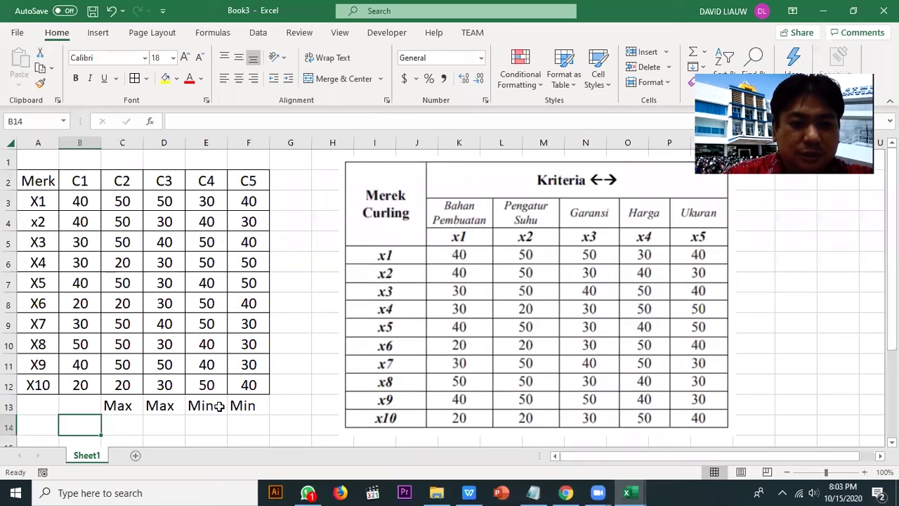
{"action": "key", "text": "Up"}
{"action": "type", "text": "Max"}
{"action": "key", "text": "Return"}
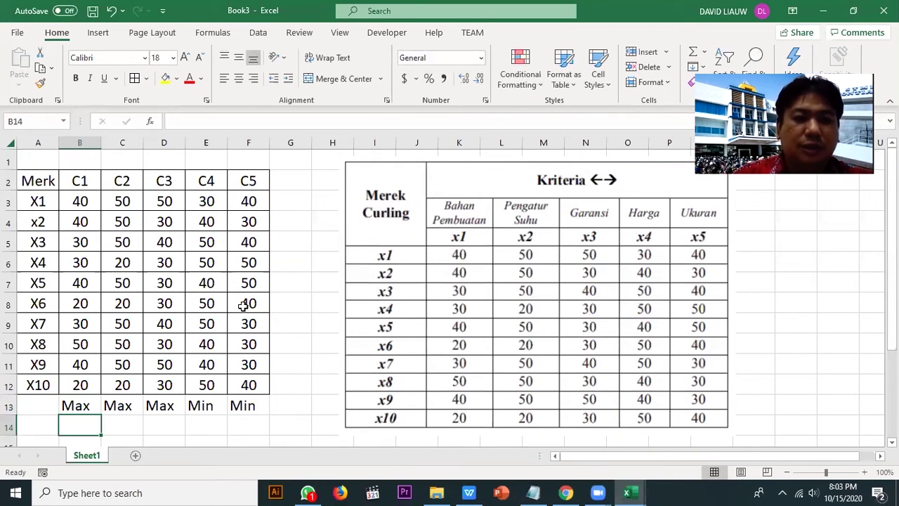
- Check the criteria table in the WPS Office presentation, return to Book3 in Excel and delete the pasted table picture
{"action": "left_click", "coordinate": [469, 492]}
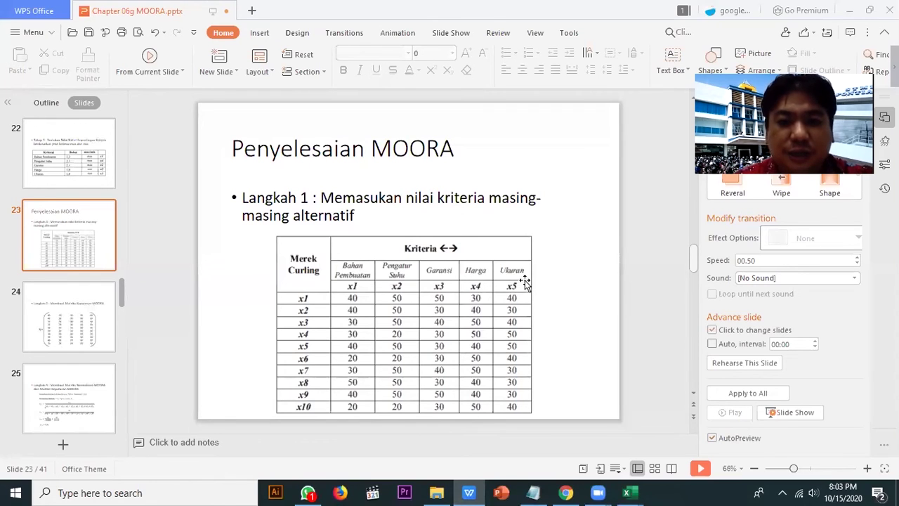
{"action": "mouse_move", "coordinate": [627, 492]}
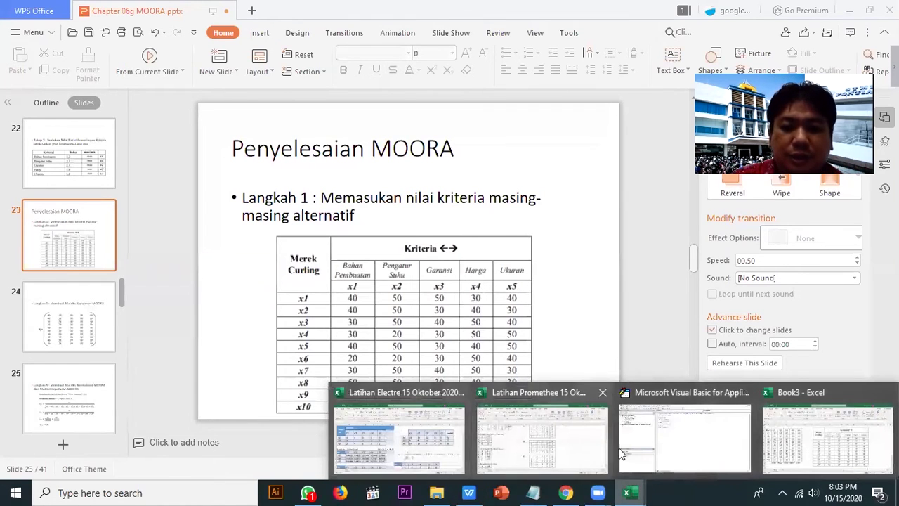
{"action": "left_click", "coordinate": [801, 440]}
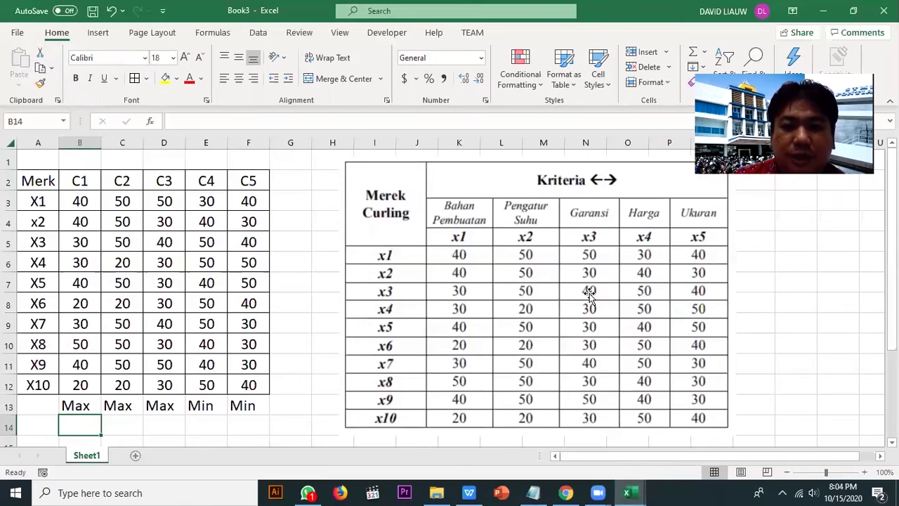
{"action": "left_click", "coordinate": [659, 236]}
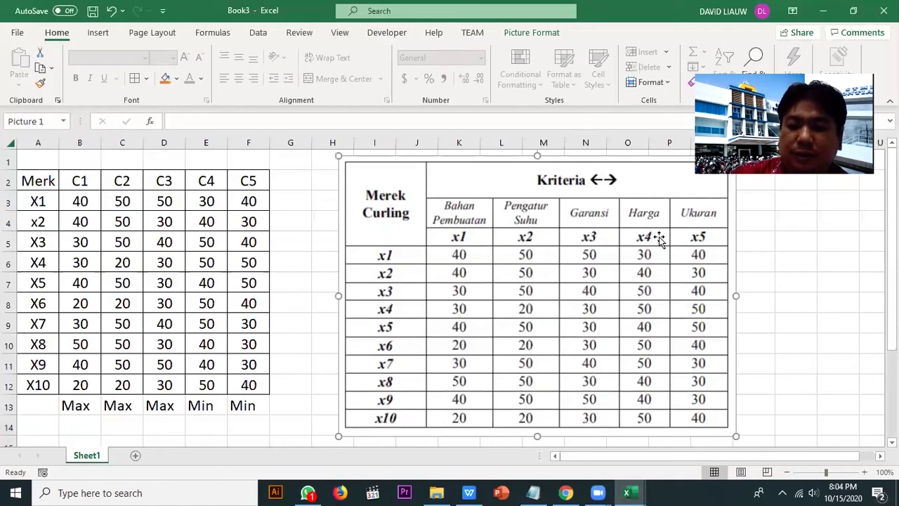
{"action": "key", "text": "Delete"}
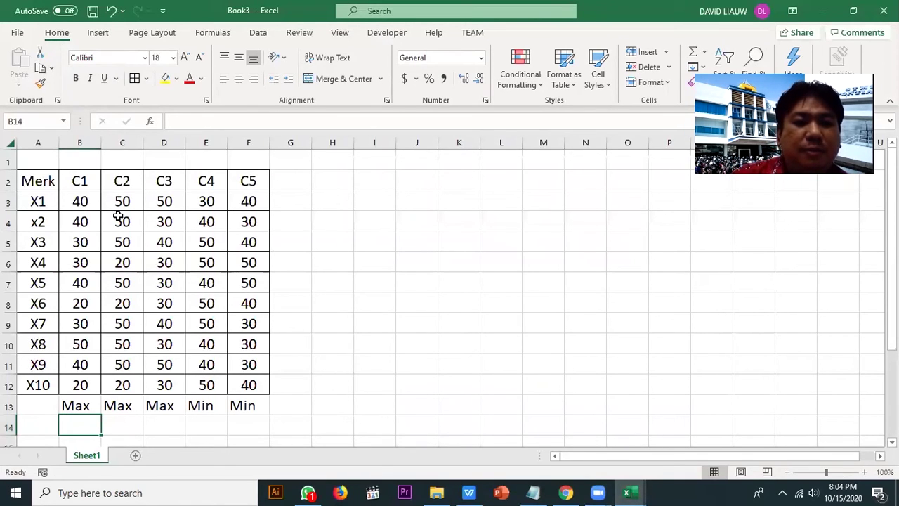
- Duplicate the table A2:F12 at H2 and clear the copied scores in I3:M12
{"action": "left_click_drag", "start_coordinate": [52, 181], "coordinate": [200, 304]}
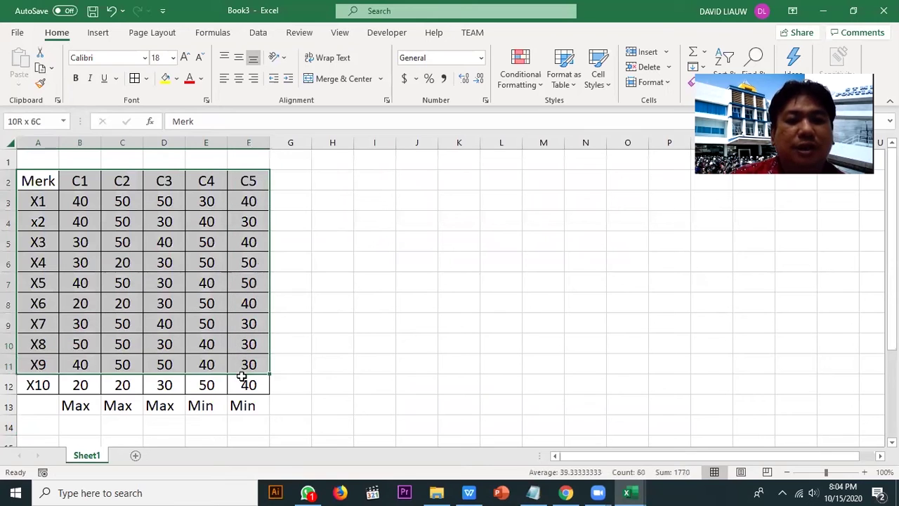
{"action": "left_click_drag", "start_coordinate": [241, 377], "coordinate": [241, 378]}
{"action": "key", "text": "ctrl+c"}
{"action": "left_click", "coordinate": [327, 176]}
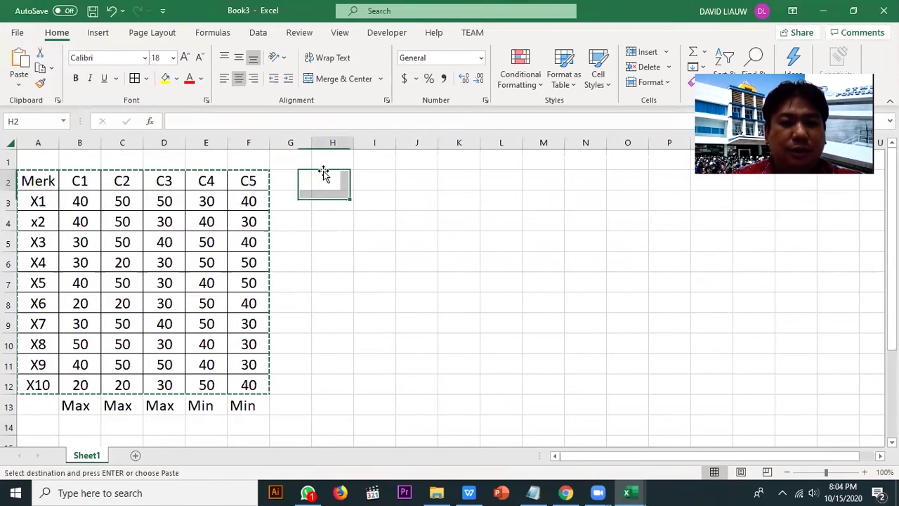
{"action": "key", "text": "ctrl+v"}
{"action": "left_click", "coordinate": [375, 205]}
{"action": "left_click_drag", "start_coordinate": [375, 211], "coordinate": [542, 373]}
{"action": "key", "text": "Delete"}
- Title the empty table Normalisasi in H1 and change its corner header in H2 to Rij
{"action": "left_click", "coordinate": [345, 158]}
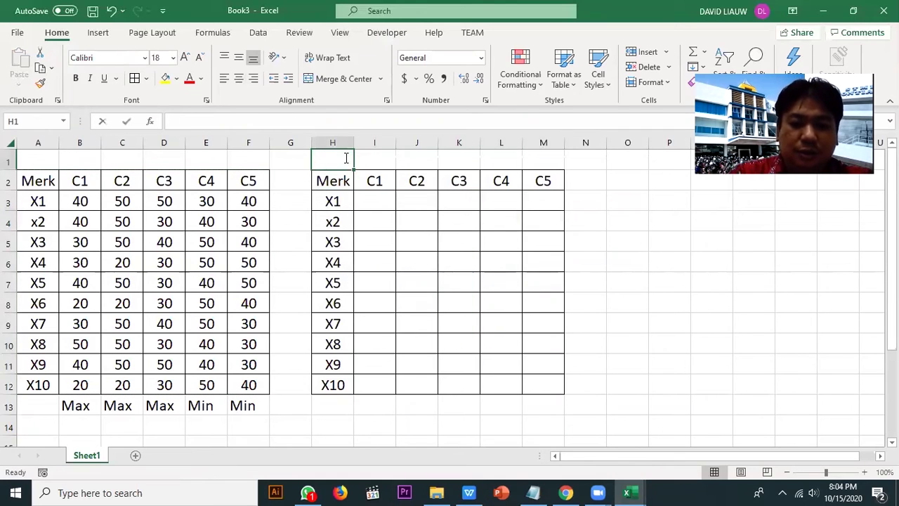
{"action": "type", "text": "Normalisasi"}
{"action": "key", "text": "Return"}
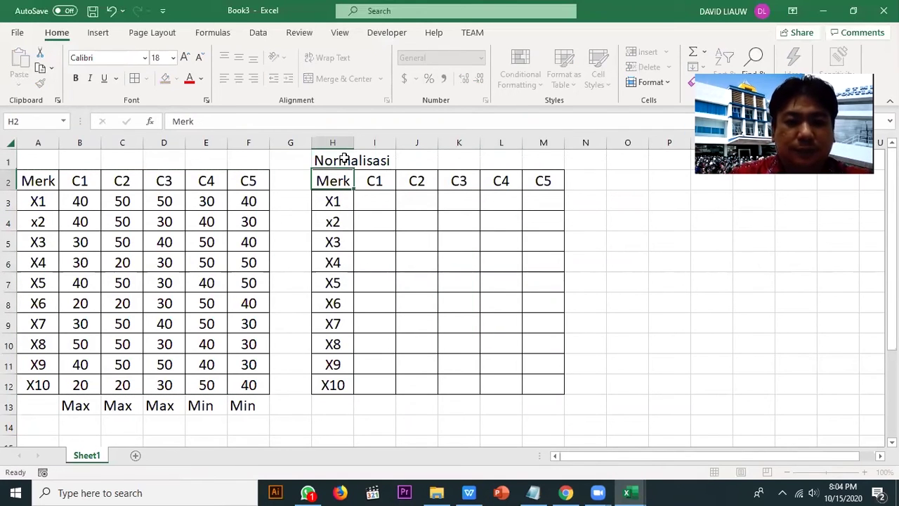
{"action": "type", "text": "Rij"}
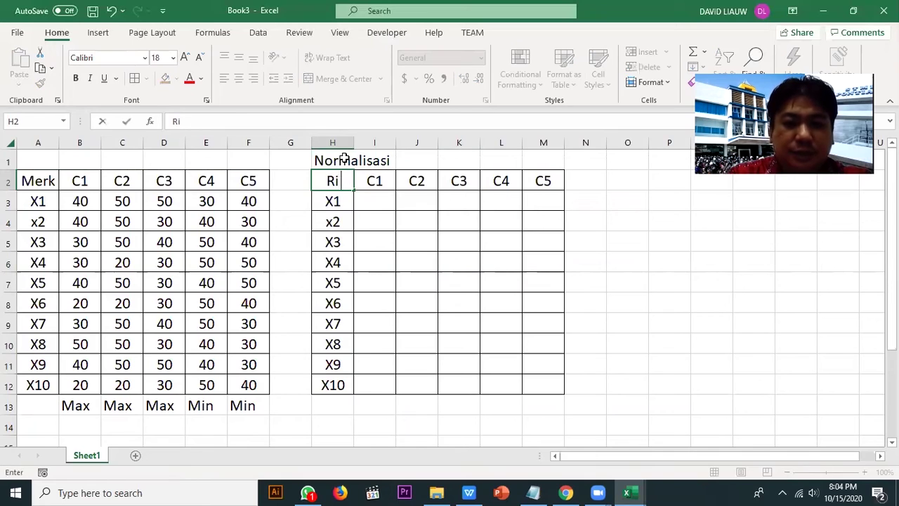
{"action": "key", "text": "Return"}
- Start a formula in I3 that divides B3 by the SQRT of a SUMPRODUCT with B3:F3 as its first array
{"action": "left_click", "coordinate": [385, 210]}
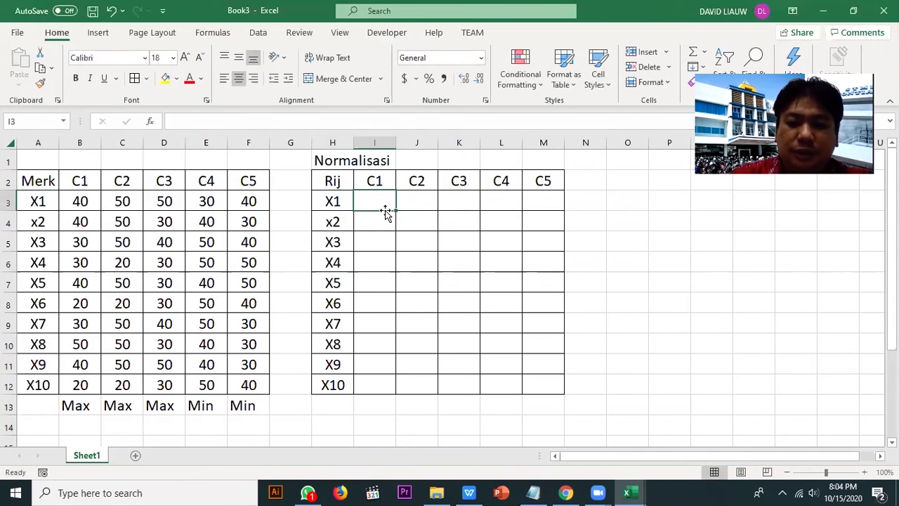
{"action": "type", "text": "="}
{"action": "left_click", "coordinate": [80, 197]}
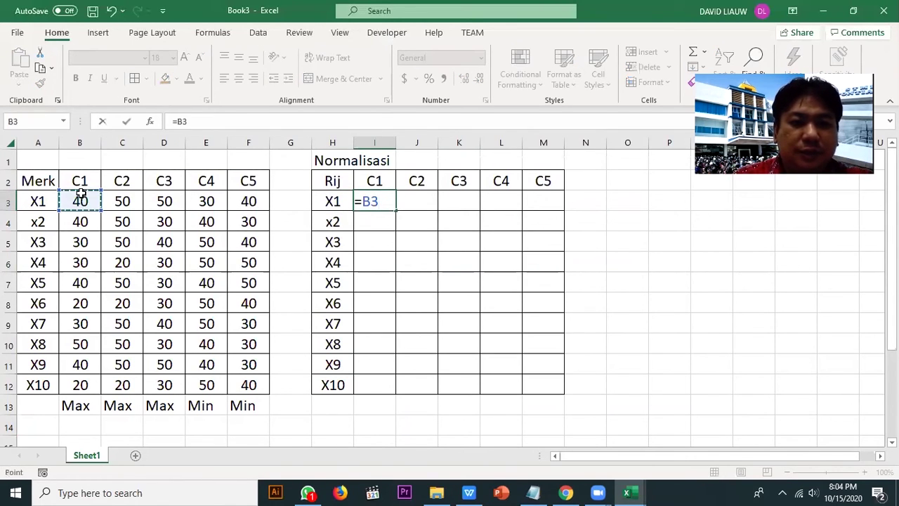
{"action": "type", "text": "/"}
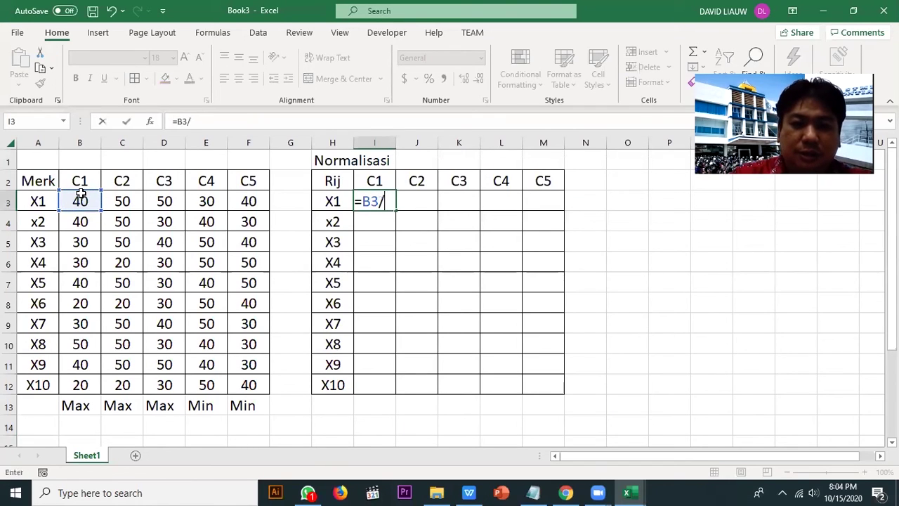
{"action": "type", "text": "sqrt"}
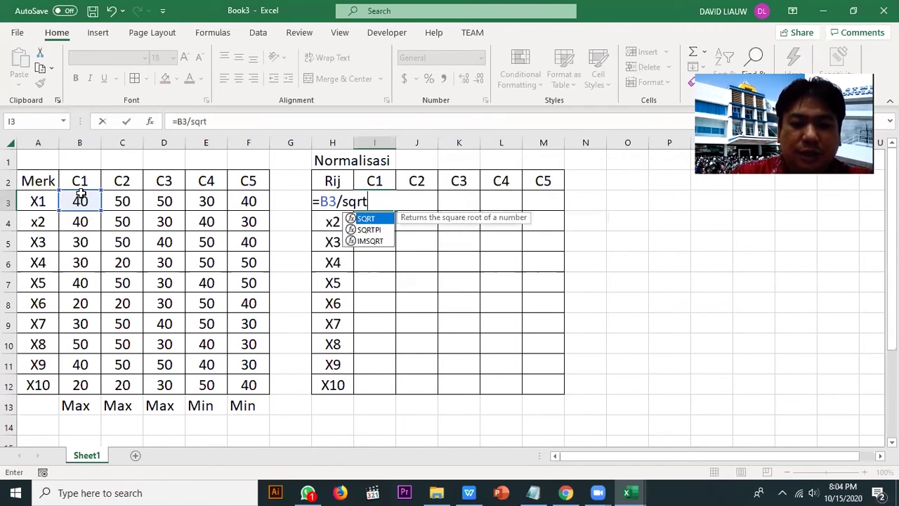
{"action": "type", "text": "(sumpt"}
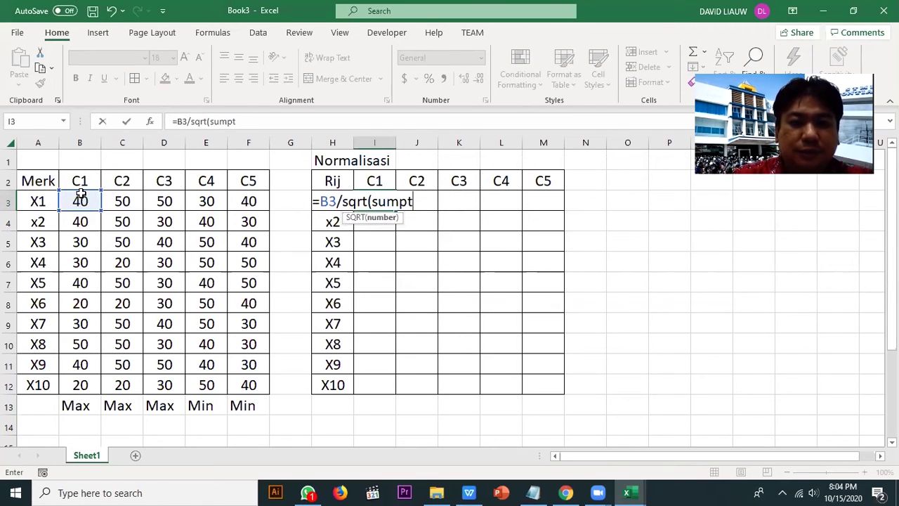
{"action": "key", "text": "Return"}
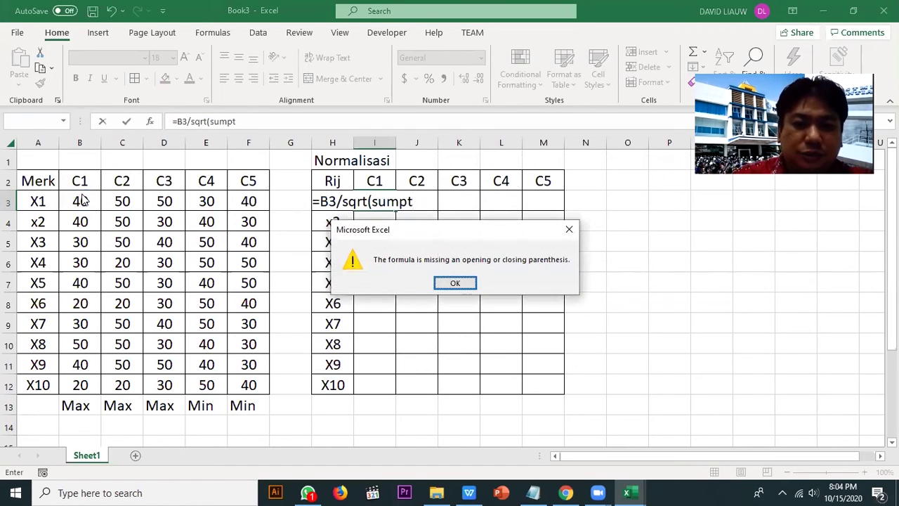
{"action": "key", "text": "Return"}
{"action": "key", "text": "BackSpace"}
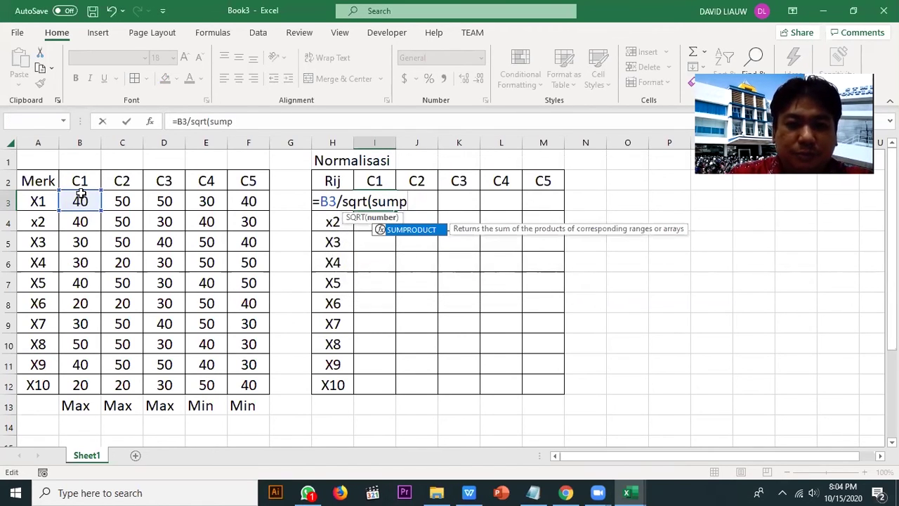
{"action": "key", "text": "Tab"}
{"action": "left_click_drag", "start_coordinate": [80, 201], "coordinate": [260, 203]}
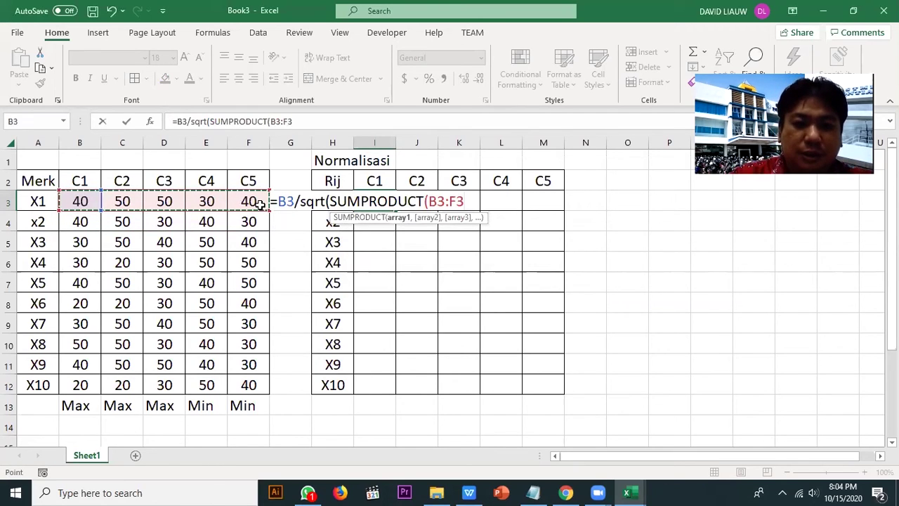
{"action": "type", "text": ","}
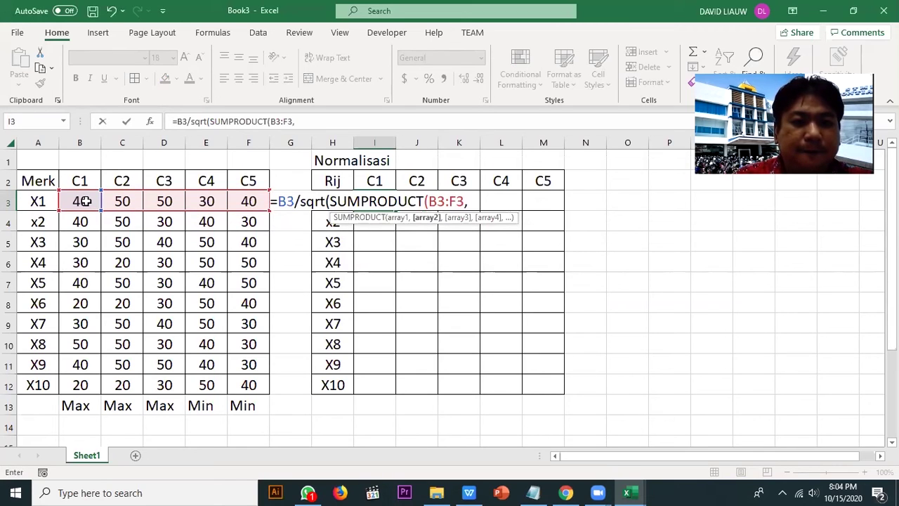
- Complete the I3 formula with column-locked ranges as =B3/SQRT(SUMPRODUCT($B3:$F3,$B3:$F3))
{"action": "left_click", "coordinate": [433, 202]}
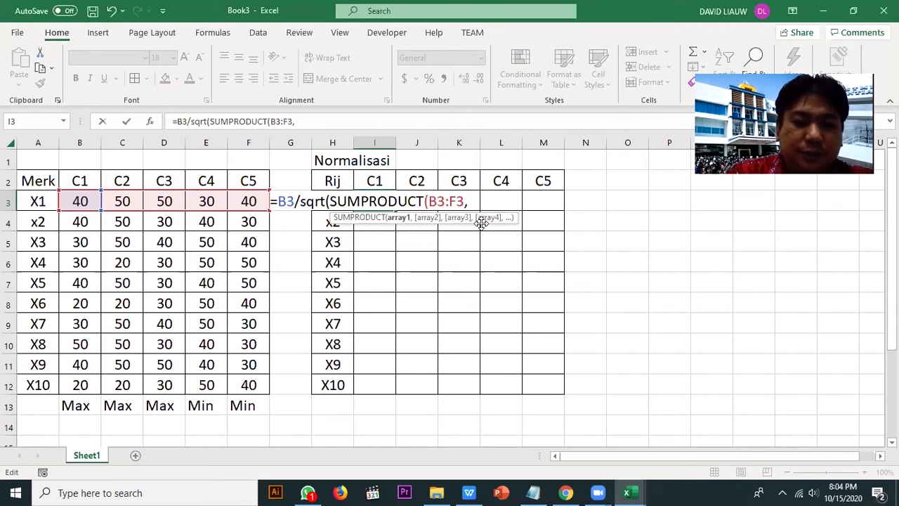
{"action": "type", "text": "$B3:"}
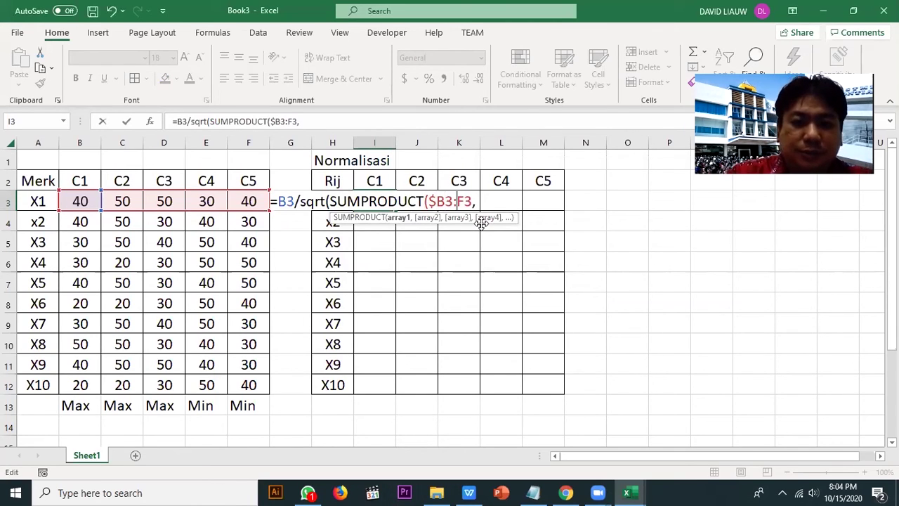
{"action": "type", "text": "$"}
{"action": "left_click", "coordinate": [446, 203]}
{"action": "left_click_drag", "start_coordinate": [92, 201], "coordinate": [248, 202]}
{"action": "left_click", "coordinate": [444, 202]}
{"action": "type", "text": "$"}
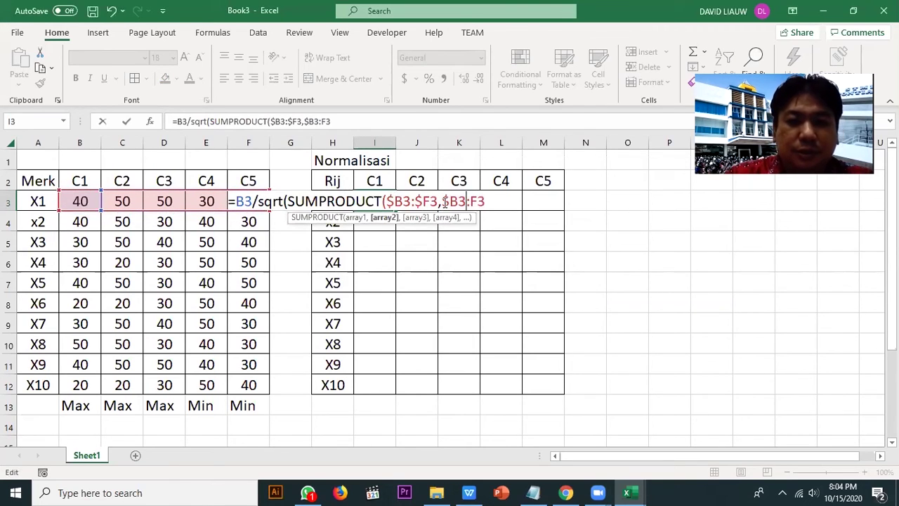
{"action": "key", "text": "Right"}
{"action": "key", "text": "Right"}
{"action": "key", "text": "Right"}
{"action": "type", "text": "$"}
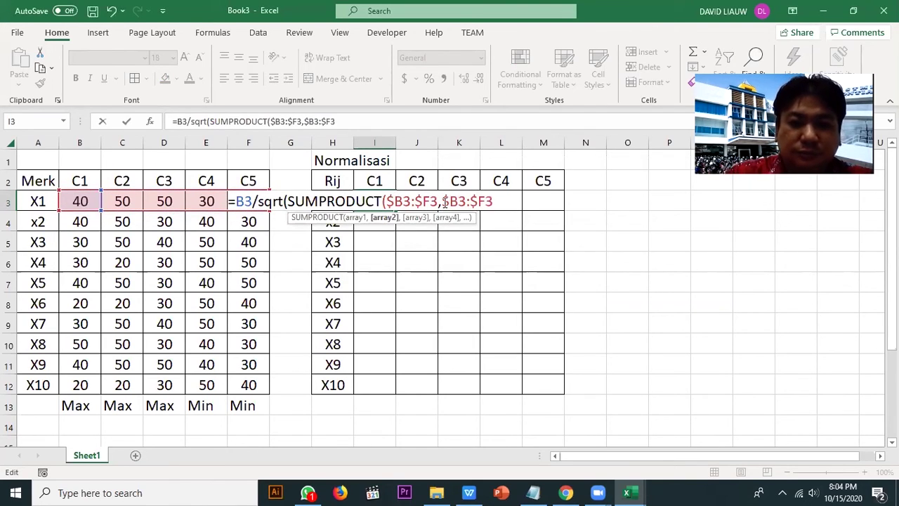
{"action": "key", "text": "Return"}
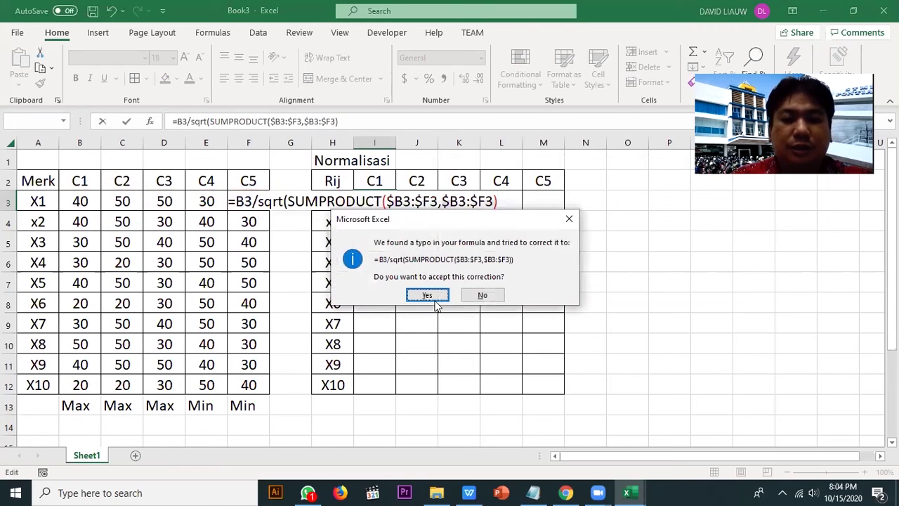
{"action": "left_click", "coordinate": [427, 296]}
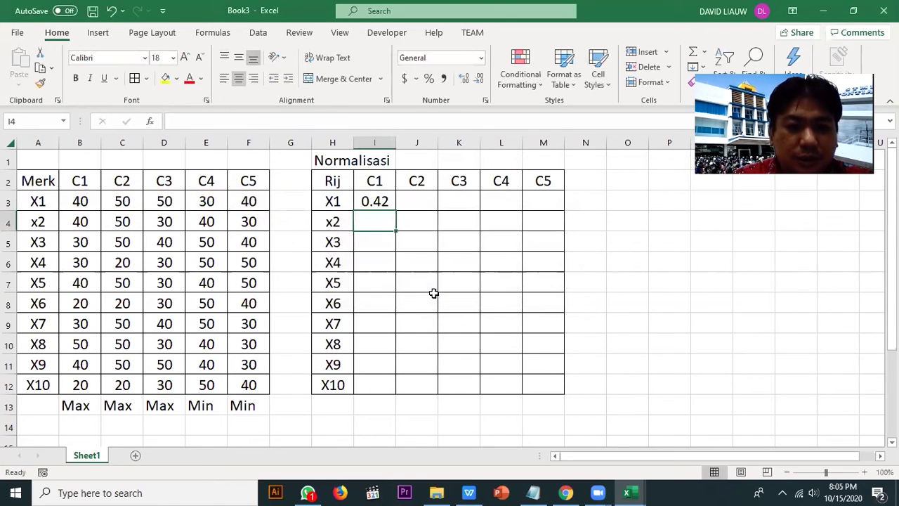
- Fill the normalisation formula from I3 across to M3 and check the cell references in the M3 copy
{"action": "left_click", "coordinate": [354, 121]}
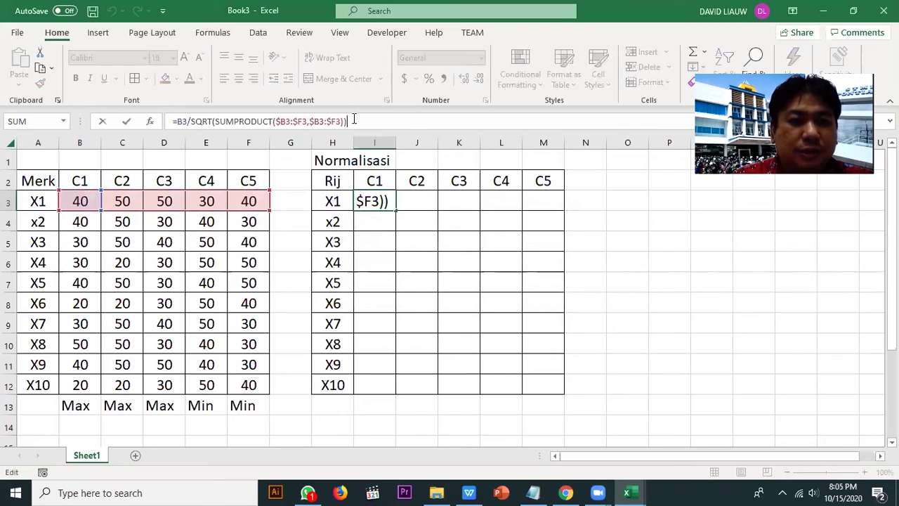
{"action": "left_click", "coordinate": [453, 241]}
{"action": "left_click", "coordinate": [388, 202]}
{"action": "left_click_drag", "start_coordinate": [397, 209], "coordinate": [538, 211]}
{"action": "left_click", "coordinate": [540, 207]}
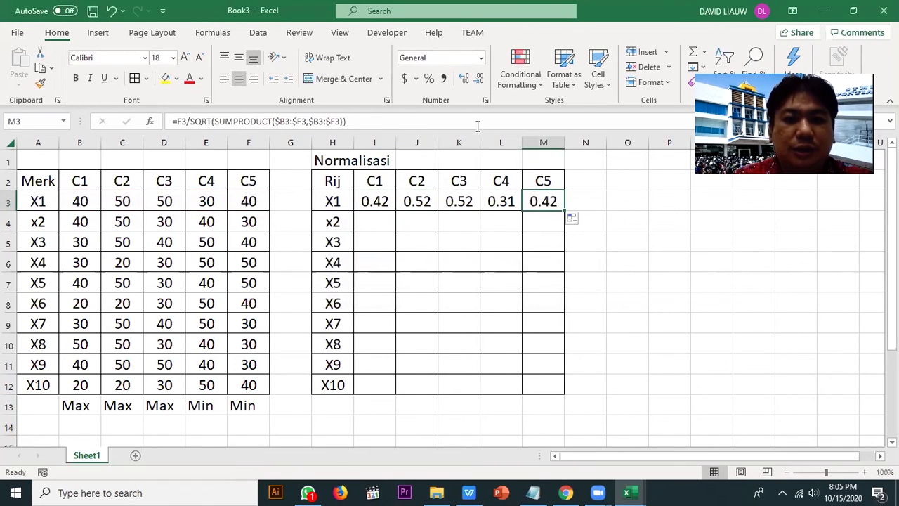
{"action": "left_click", "coordinate": [477, 126]}
{"action": "left_click", "coordinate": [598, 196]}
- Copy the I3 formula down to I4, check its references, and fill it through the rest of the normalisation table to M12
{"action": "left_click", "coordinate": [377, 204]}
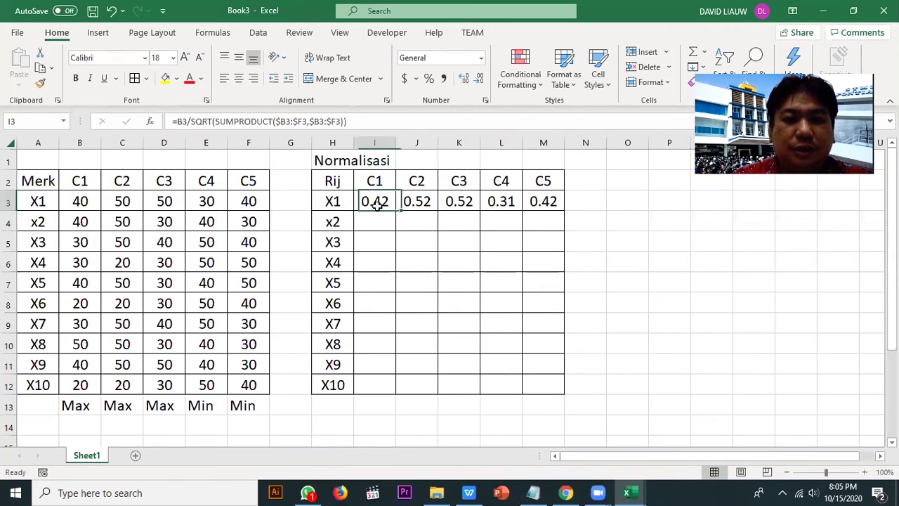
{"action": "left_click_drag", "start_coordinate": [397, 211], "coordinate": [399, 236]}
{"action": "left_click", "coordinate": [375, 222]}
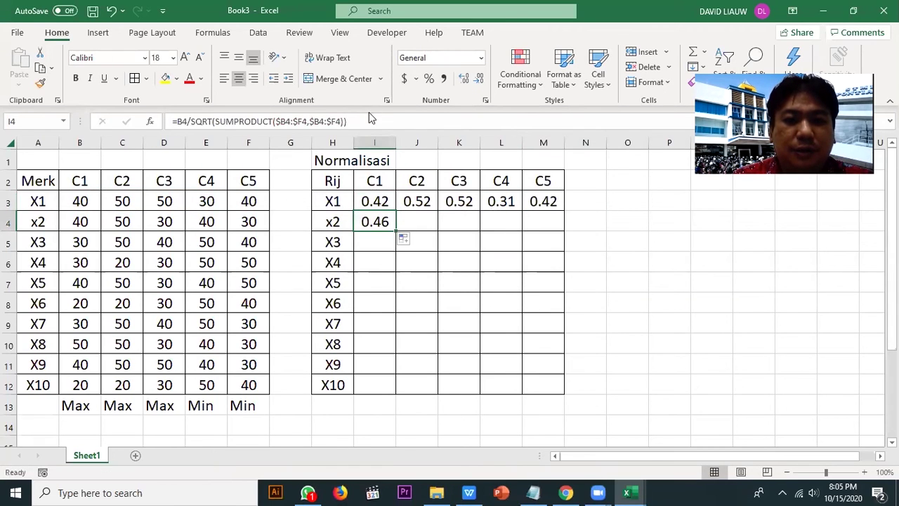
{"action": "left_click", "coordinate": [370, 122]}
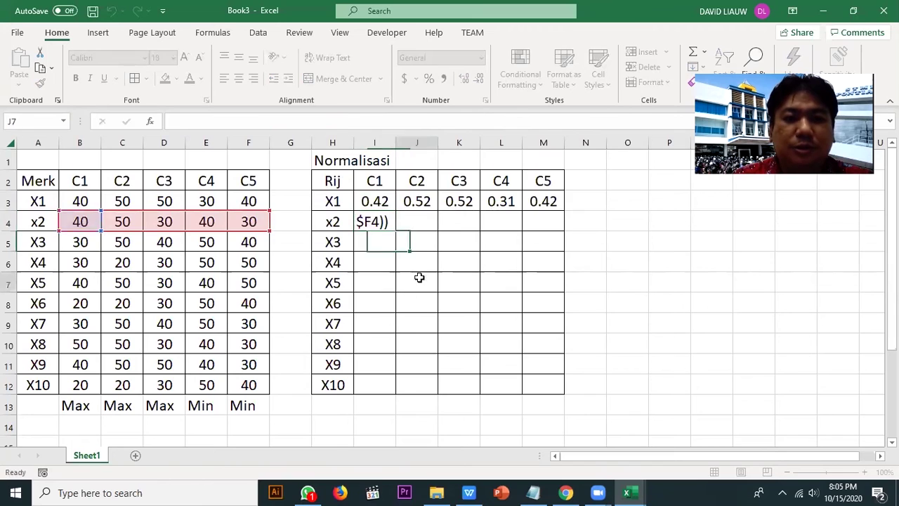
{"action": "left_click", "coordinate": [383, 225]}
{"action": "left_click_drag", "start_coordinate": [397, 233], "coordinate": [548, 387]}
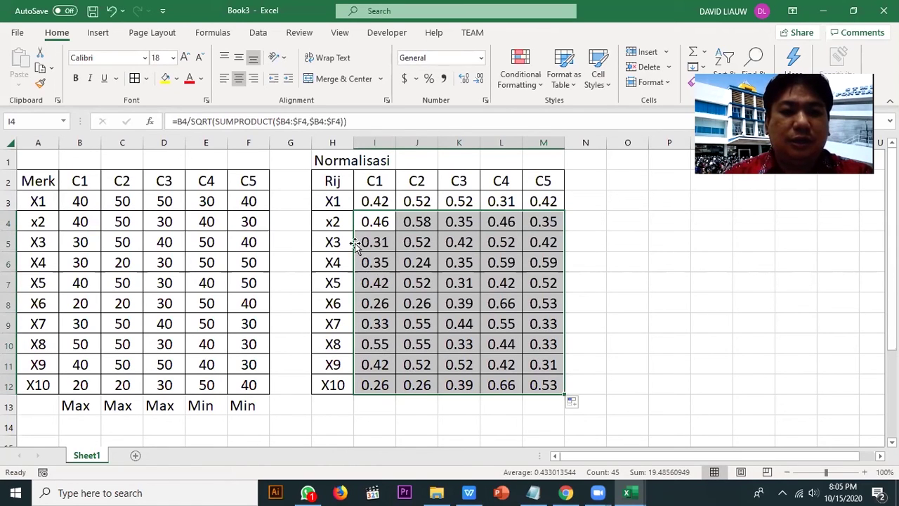
- Title the score table Matrix Keputusan in A1
{"action": "left_click_drag", "start_coordinate": [70, 203], "coordinate": [238, 385]}
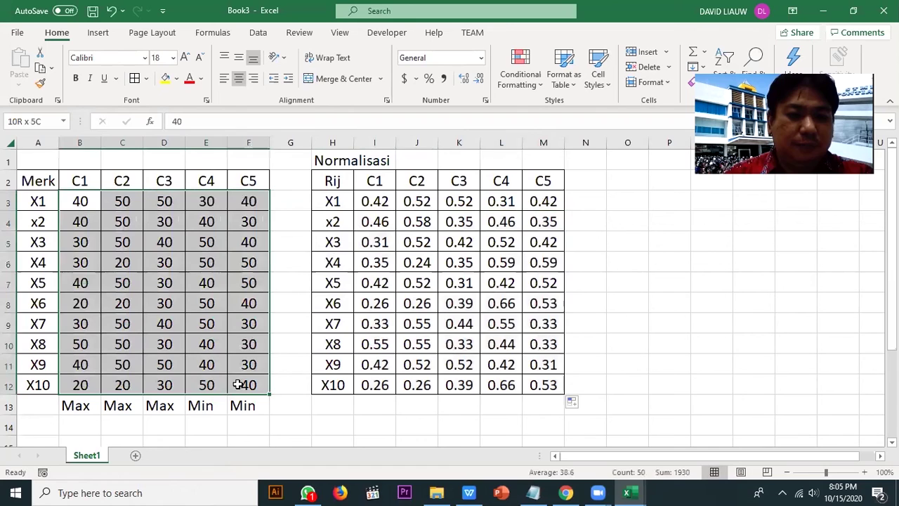
{"action": "left_click", "coordinate": [34, 160]}
{"action": "type", "text": "Mat"}
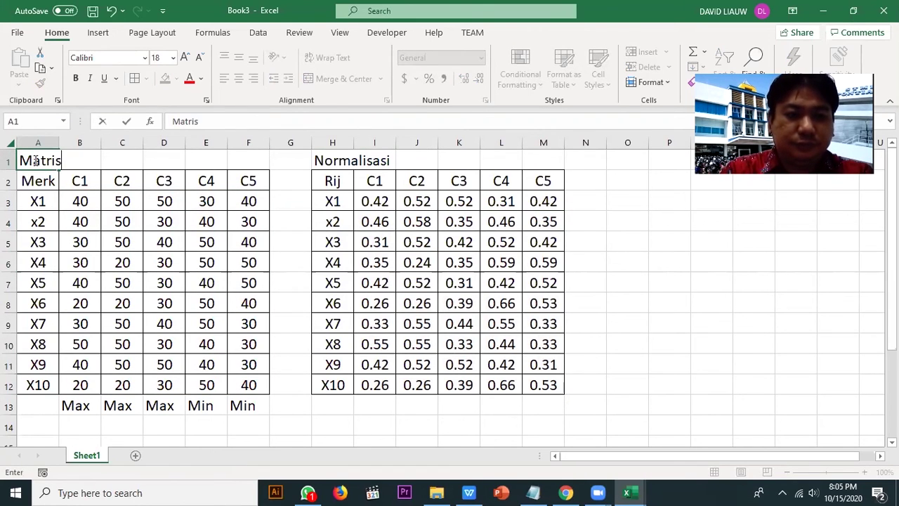
{"action": "type", "text": "rix Keputusan"}
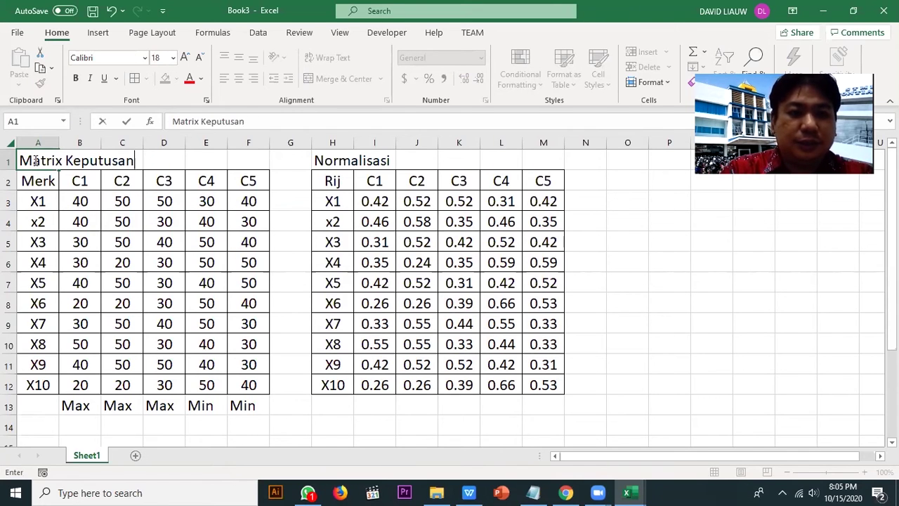
{"action": "key", "text": "Return"}
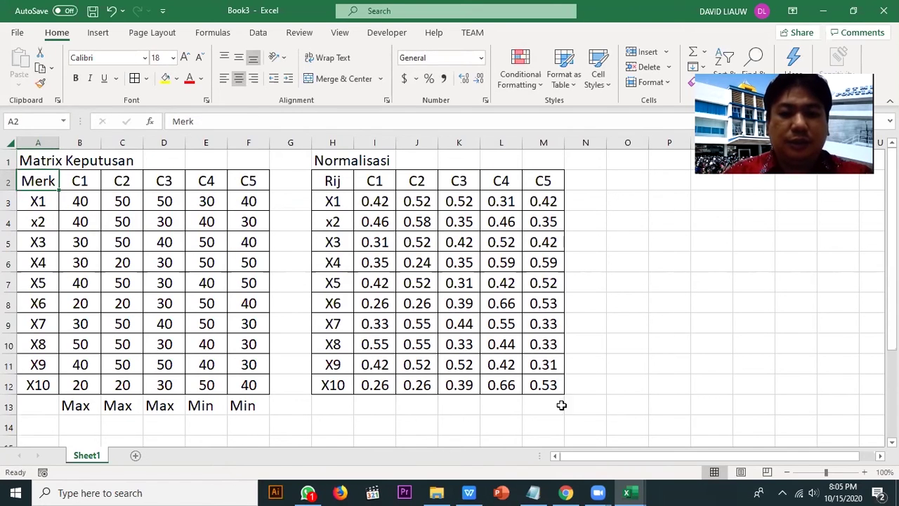
- Copy the criteria weight table picture from slide 22 of the WPS Office presentation and paste it into Book3 in Excel
{"action": "left_click", "coordinate": [499, 491]}
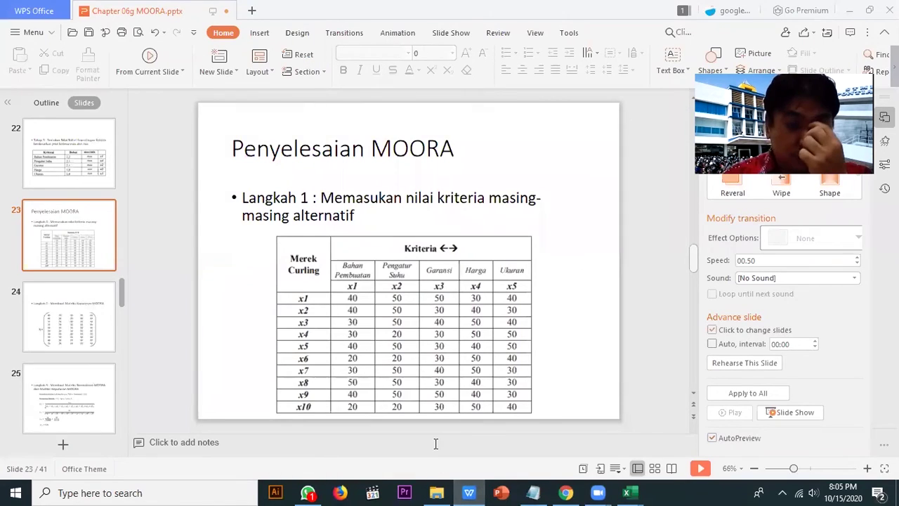
{"action": "scroll", "coordinate": [420, 399], "scroll_direction": "down", "scroll_amount": 1}
{"action": "scroll", "coordinate": [420, 393], "scroll_direction": "up", "scroll_amount": 2}
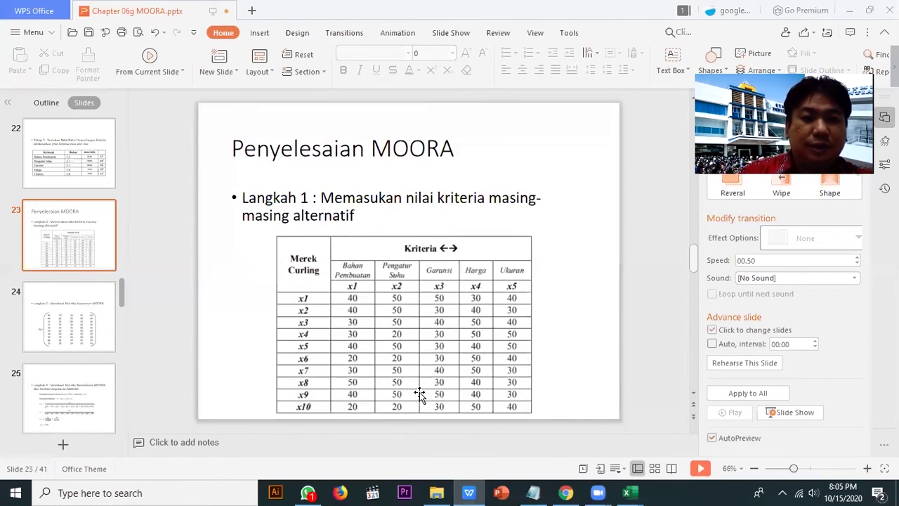
{"action": "left_click", "coordinate": [426, 292]}
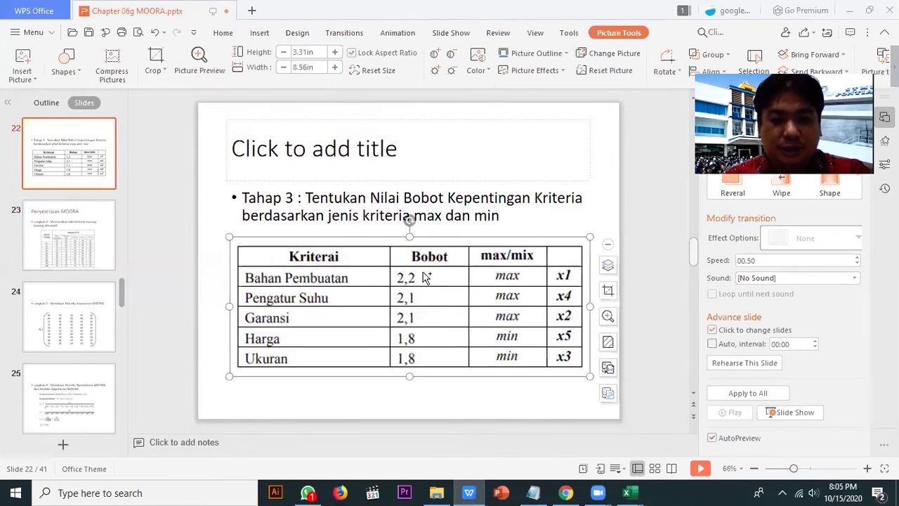
{"action": "mouse_move", "coordinate": [630, 492]}
{"action": "left_click", "coordinate": [795, 421]}
{"action": "key", "text": "ctrl+v"}
- Shrink the pasted criteria picture and place it below the Normalisasi table, starting around row 13
{"action": "left_click_drag", "start_coordinate": [457, 347], "coordinate": [700, 388]}
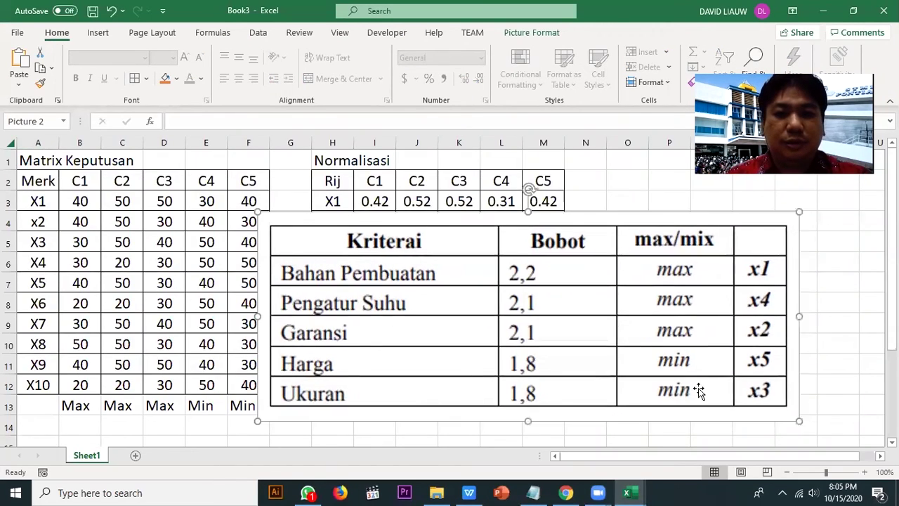
{"action": "scroll", "coordinate": [648, 277], "scroll_direction": "down", "scroll_amount": 2}
{"action": "left_click_drag", "start_coordinate": [649, 277], "coordinate": [607, 371]}
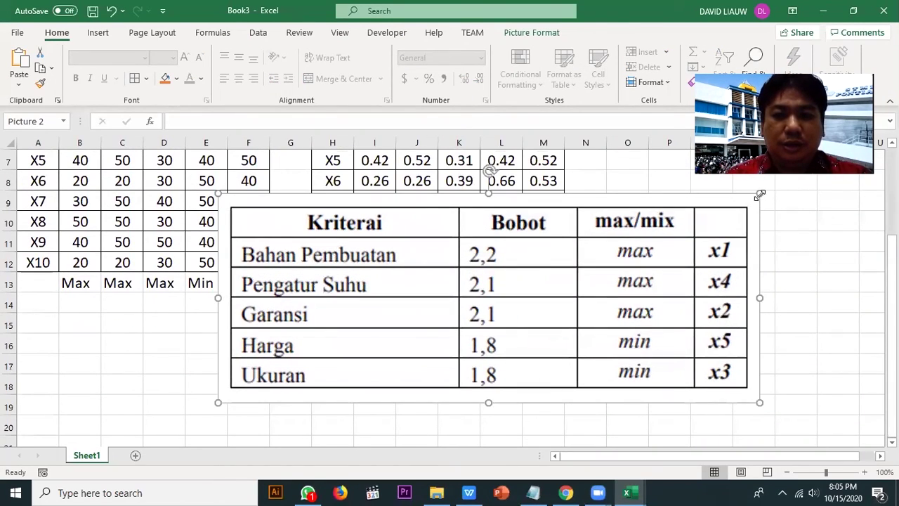
{"action": "left_click_drag", "start_coordinate": [760, 195], "coordinate": [628, 316]}
{"action": "left_click_drag", "start_coordinate": [294, 302], "coordinate": [475, 342]}
- Copy the criterion headers C1 to C5 from I2:M2 into row 14 starting at I14, moving the criteria picture aside
{"action": "scroll", "coordinate": [475, 342], "scroll_direction": "up", "scroll_amount": 2}
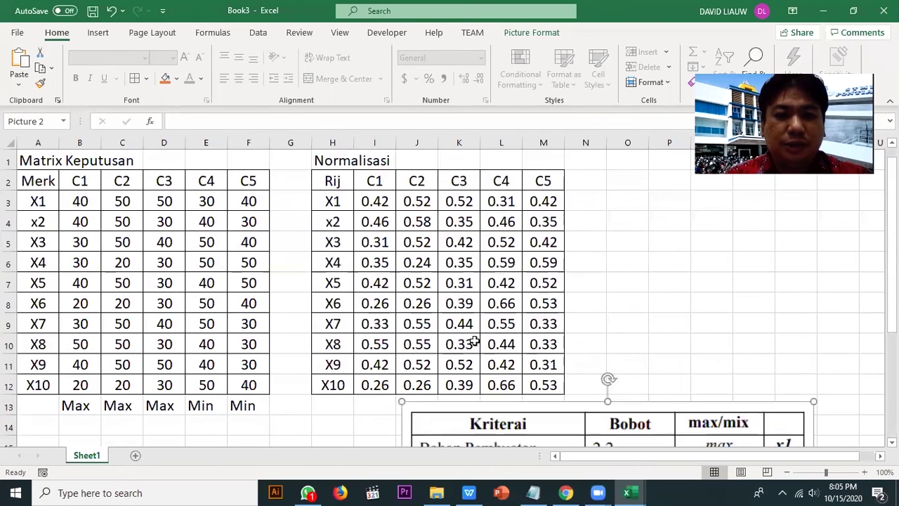
{"action": "left_click_drag", "start_coordinate": [367, 177], "coordinate": [526, 177]}
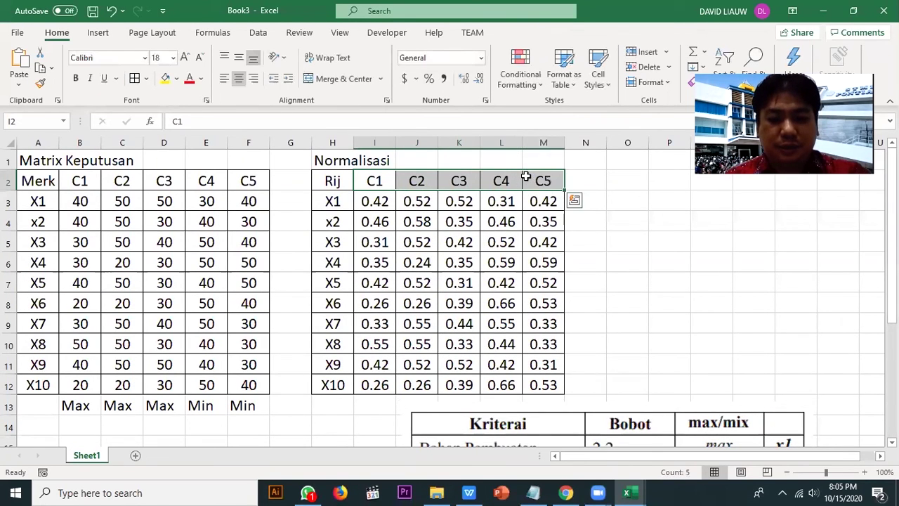
{"action": "key", "text": "ctrl+c"}
{"action": "scroll", "coordinate": [457, 301], "scroll_direction": "down", "scroll_amount": 1}
{"action": "left_click", "coordinate": [333, 364]}
{"action": "key", "text": "ctrl+v"}
{"action": "left_click_drag", "start_coordinate": [421, 379], "coordinate": [539, 393]}
{"action": "left_click_drag", "start_coordinate": [333, 364], "coordinate": [406, 372]}
{"action": "left_click", "coordinate": [487, 375]}
- Label the weight row W in H15 and enter 2.2 as the C1 weight in I15
{"action": "left_click", "coordinate": [326, 387]}
{"action": "type", "text": "W"}
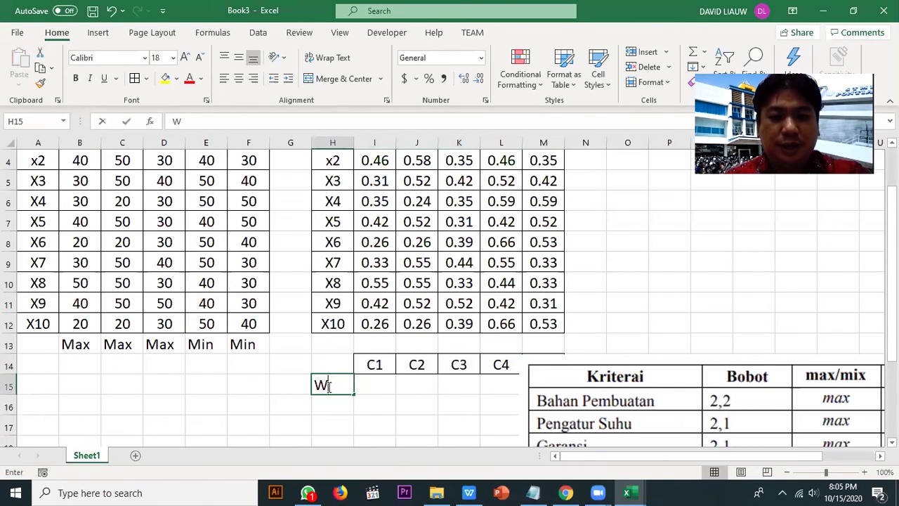
{"action": "left_click", "coordinate": [412, 401]}
{"action": "left_click", "coordinate": [382, 386]}
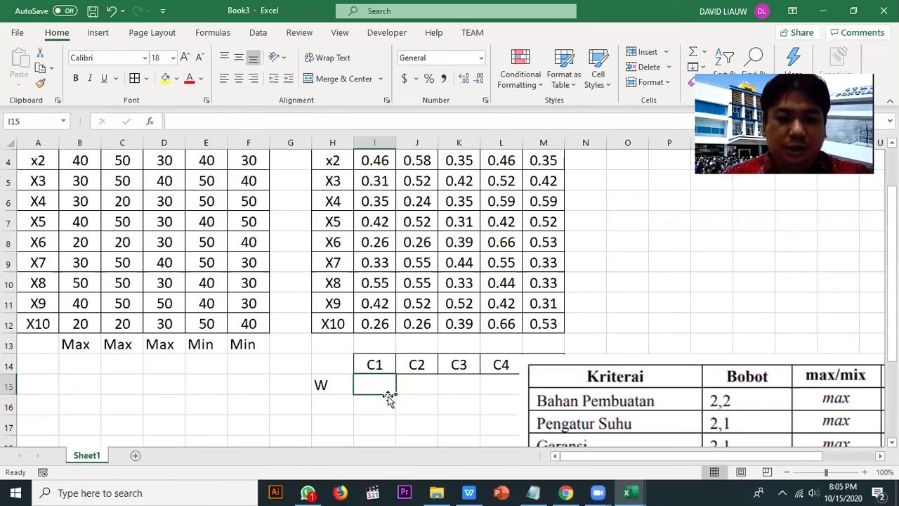
{"action": "type", "text": "2.2"}
{"action": "key", "text": "Return"}
- Enter 2.1 as the weight for both C2 and C3 in cells J15 and K15
{"action": "key", "text": "Up"}
{"action": "key", "text": "Right"}
{"action": "type", "text": "2"}
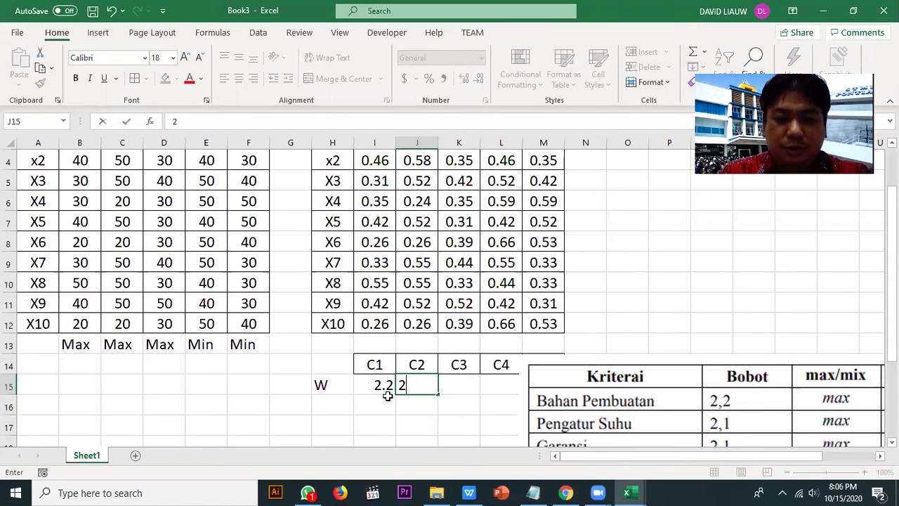
{"action": "type", "text": ".1"}
{"action": "key", "text": "Right"}
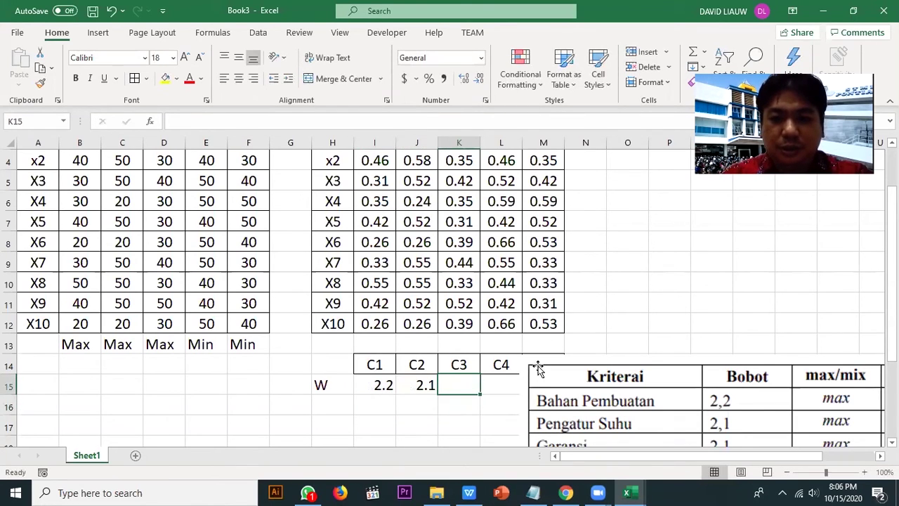
{"action": "scroll", "coordinate": [537, 365], "scroll_direction": "down", "scroll_amount": 1}
{"action": "type", "text": "2.1"}
{"action": "key", "text": "Return"}
- Enter 1.8 as the weight for both C4 and C5 in cells L15 and M15
{"action": "key", "text": "Right"}
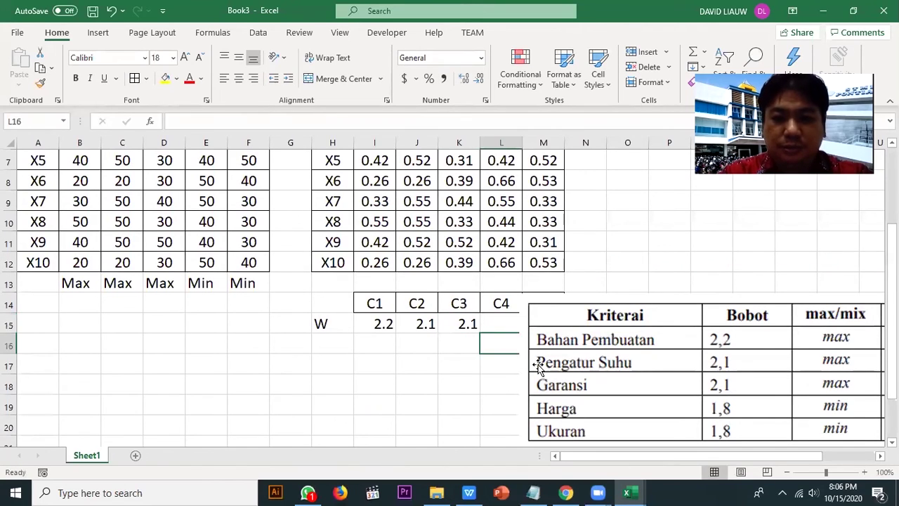
{"action": "key", "text": "Up"}
{"action": "type", "text": "1.8"}
{"action": "key", "text": "Return"}
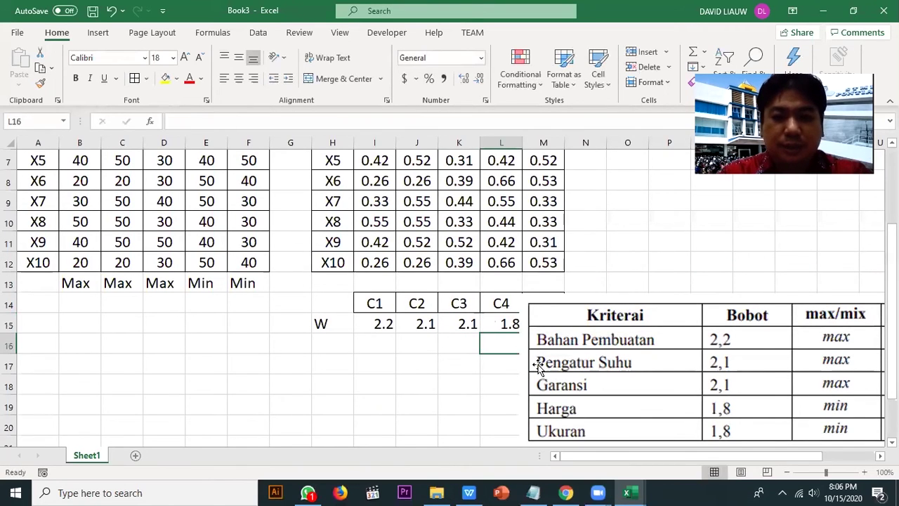
{"action": "key", "text": "Right"}
{"action": "key", "text": "Up"}
{"action": "type", "text": "1"}
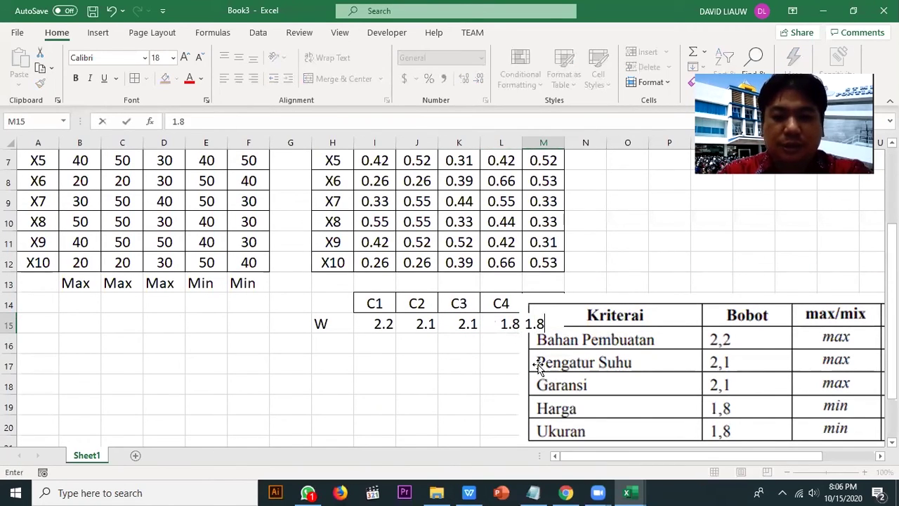
{"action": "type", "text": ".8"}
{"action": "key", "text": "Return"}
- Delete the criteria weight picture from the sheet
{"action": "left_click", "coordinate": [673, 383]}
{"action": "left_click_drag", "start_coordinate": [673, 383], "coordinate": [370, 380]}
{"action": "key", "text": "Delete"}
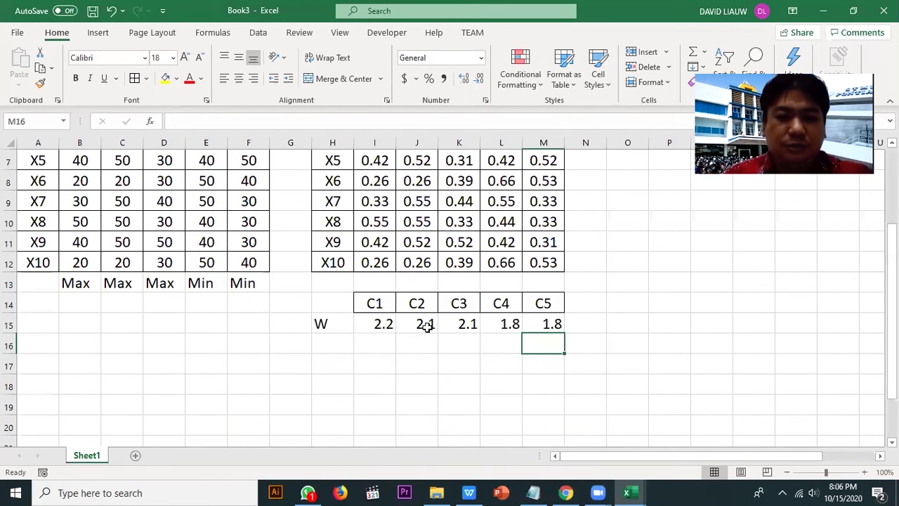
- Apply the bordered, centred format of the C1 header in I14 to the weight row H15:M15 with Format Painter
{"action": "left_click", "coordinate": [380, 309]}
{"action": "left_click", "coordinate": [40, 83]}
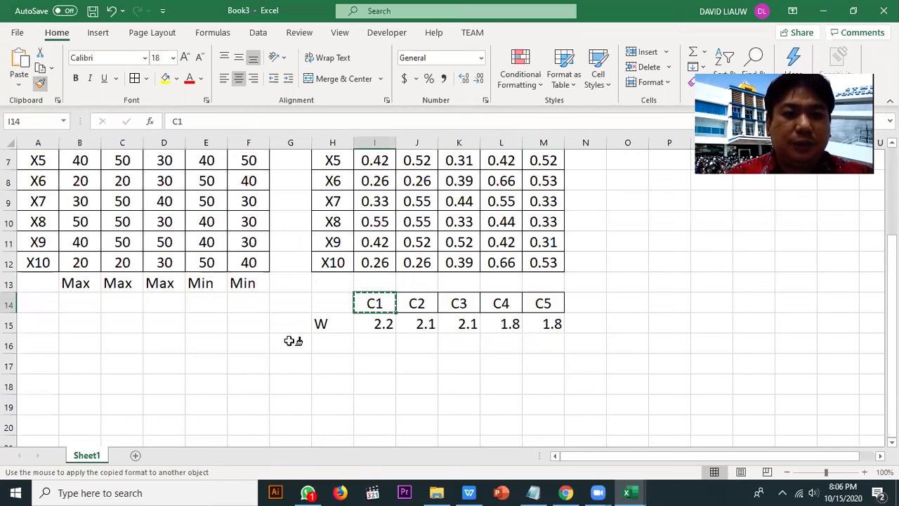
{"action": "left_click_drag", "start_coordinate": [340, 321], "coordinate": [541, 320]}
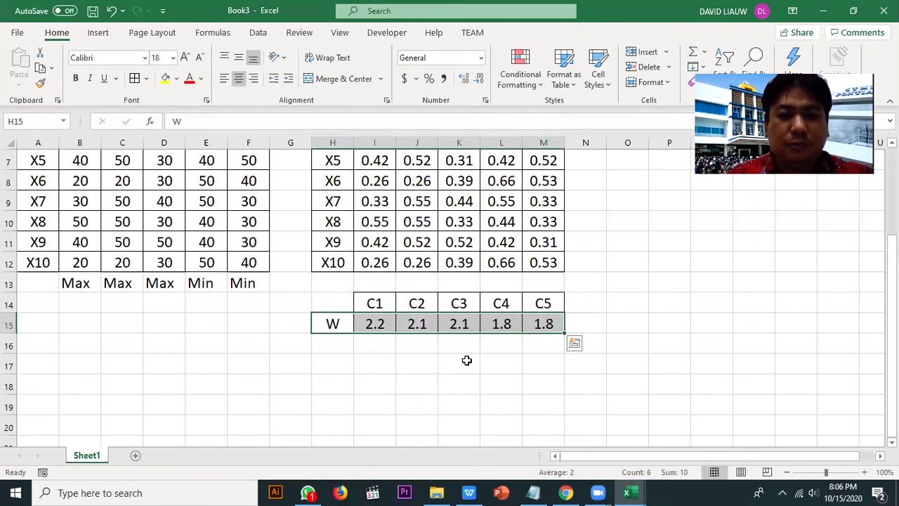
{"action": "left_click", "coordinate": [464, 362]}
- Copy the Merk and C1 columns of the Matrix Keputusan table, A2:B12
{"action": "scroll", "coordinate": [395, 393], "scroll_direction": "up", "scroll_amount": 2}
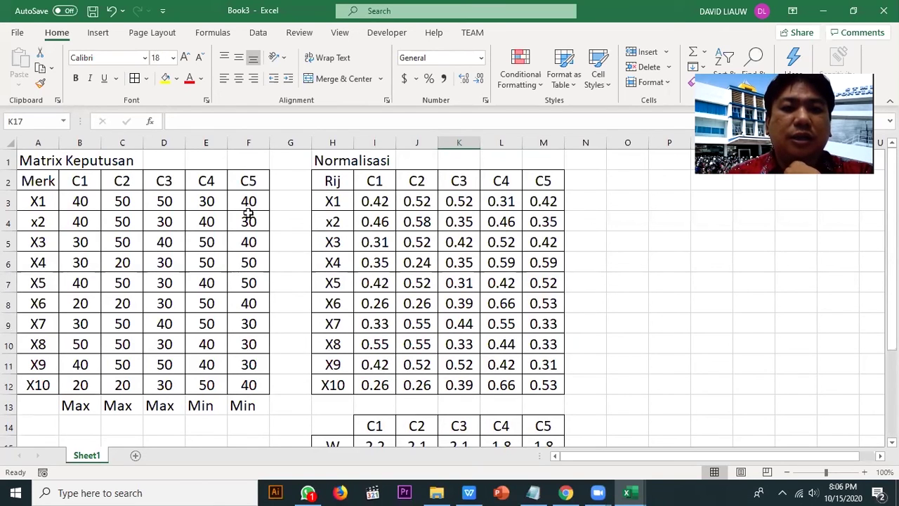
{"action": "left_click_drag", "start_coordinate": [43, 182], "coordinate": [60, 378]}
{"action": "scroll", "coordinate": [62, 374], "scroll_direction": "down", "scroll_amount": 1}
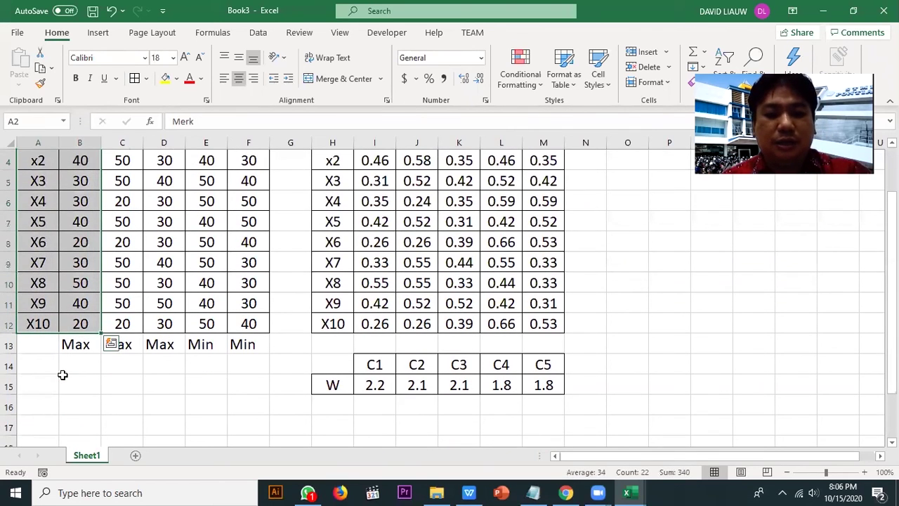
{"action": "key", "text": "ctrl+c"}
{"action": "scroll", "coordinate": [419, 427], "scroll_direction": "down", "scroll_amount": 1}
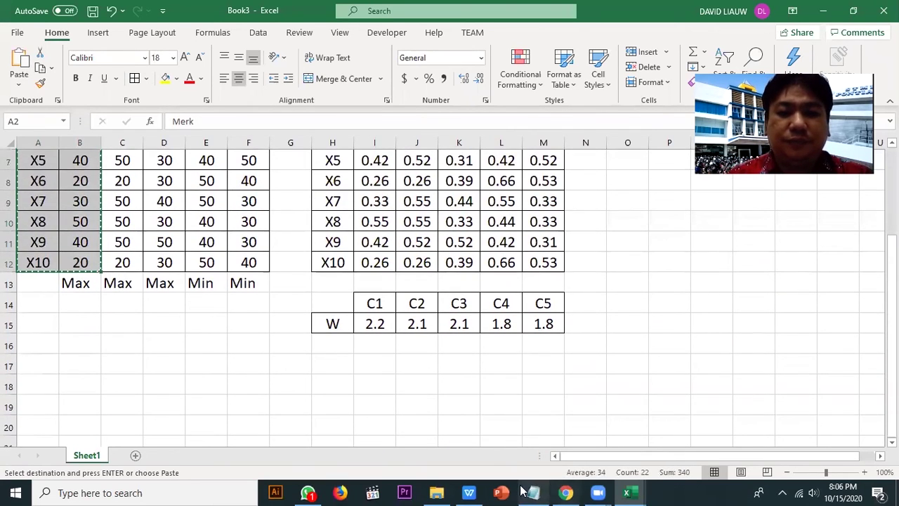
- Switch to the WPS Office presentation and examine the multi-objective MOORA optimisation (Max – Min) calculations on slide 37
{"action": "left_click", "coordinate": [469, 492]}
{"action": "scroll", "coordinate": [417, 358], "scroll_direction": "down", "scroll_amount": 1}
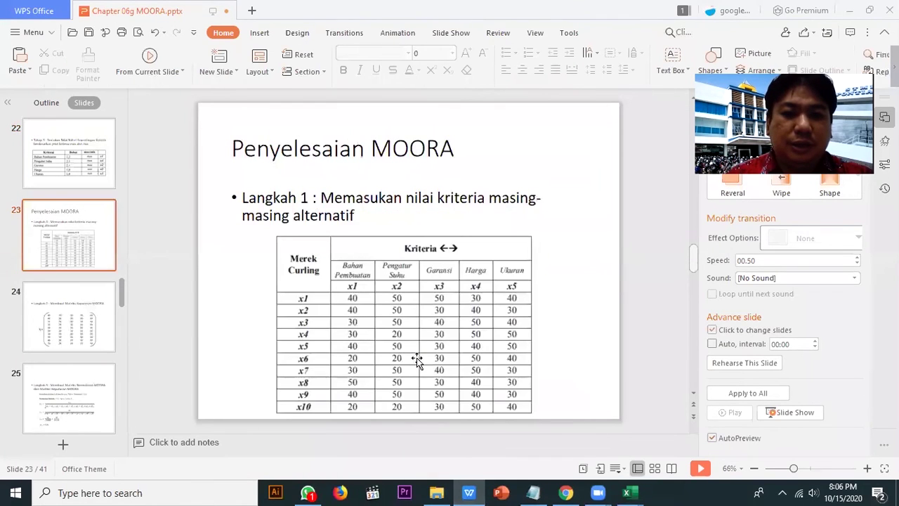
{"action": "scroll", "coordinate": [417, 357], "scroll_direction": "down", "scroll_amount": 4}
{"action": "scroll", "coordinate": [416, 358], "scroll_direction": "down", "scroll_amount": 6}
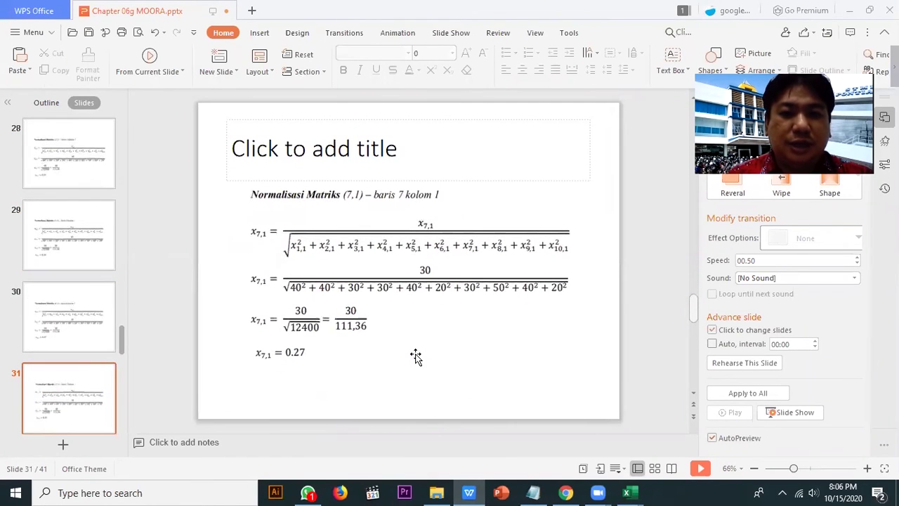
{"action": "scroll", "coordinate": [413, 352], "scroll_direction": "down", "scroll_amount": 4}
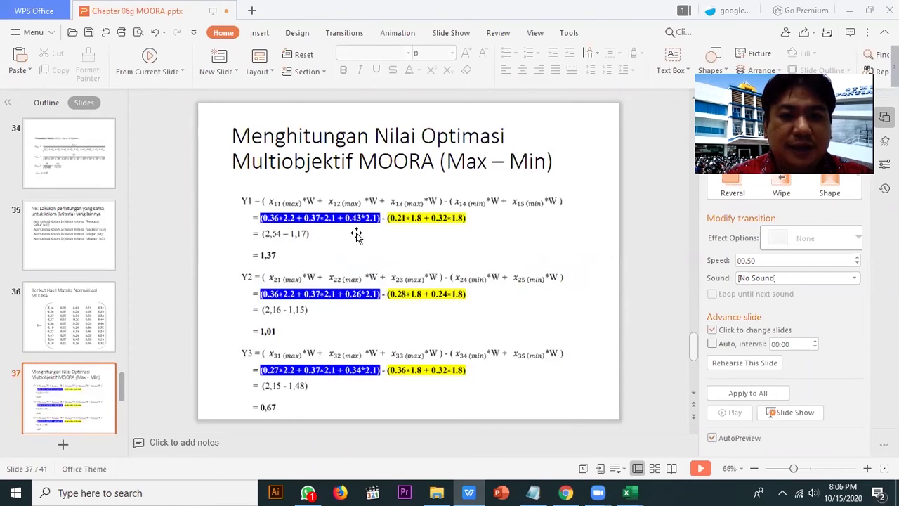
- Switch back to Book3 in Excel and paste the copied Merk and C1 columns at H18, below the weight row
{"action": "mouse_move", "coordinate": [639, 490]}
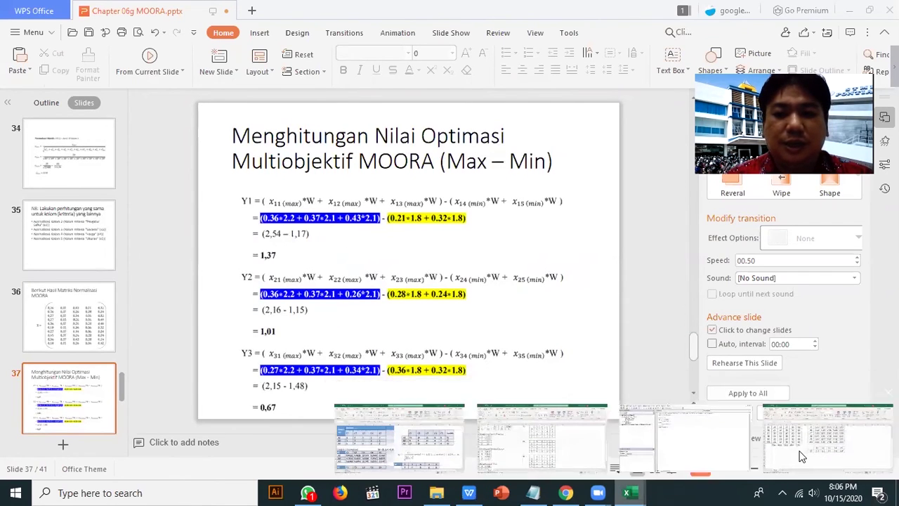
{"action": "left_click", "coordinate": [804, 456]}
{"action": "scroll", "coordinate": [416, 382], "scroll_direction": "down", "scroll_amount": 1}
{"action": "left_click", "coordinate": [334, 308]}
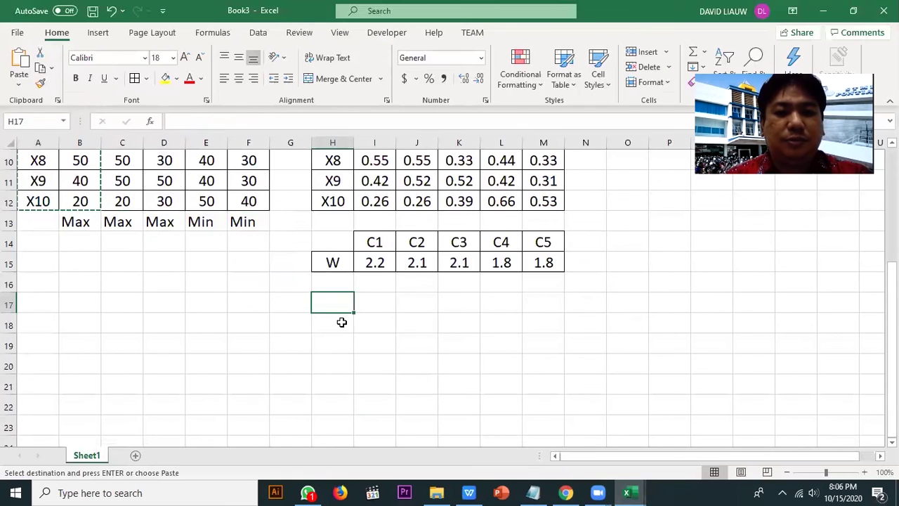
{"action": "left_click", "coordinate": [339, 321]}
{"action": "key", "text": "ctrl+v"}
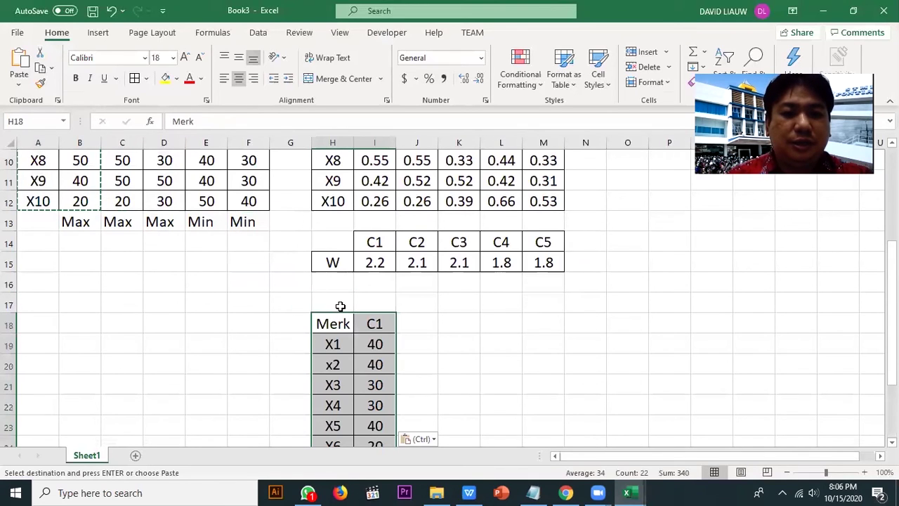
- Rename the pasted table's C1 header in I18 to Yi and clear the copied values in I19:I28
{"action": "left_click", "coordinate": [376, 327]}
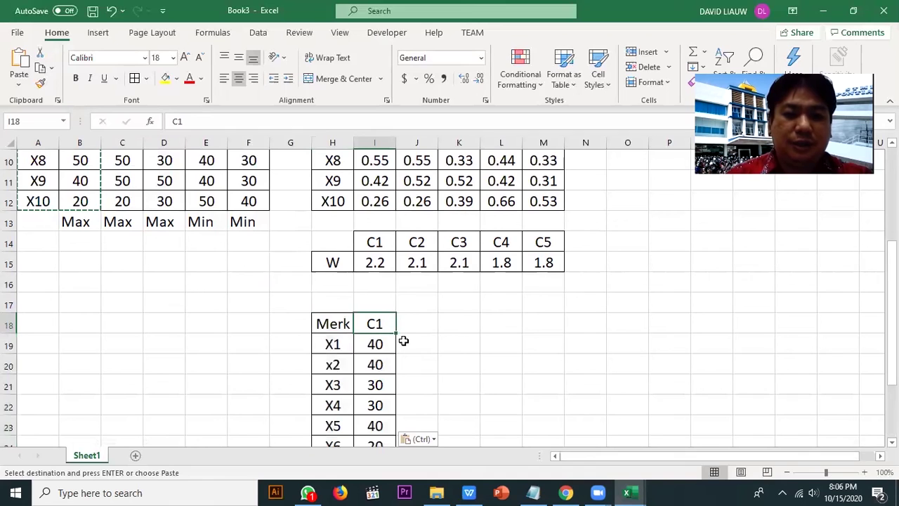
{"action": "type", "text": "Y"}
{"action": "key", "text": "Return"}
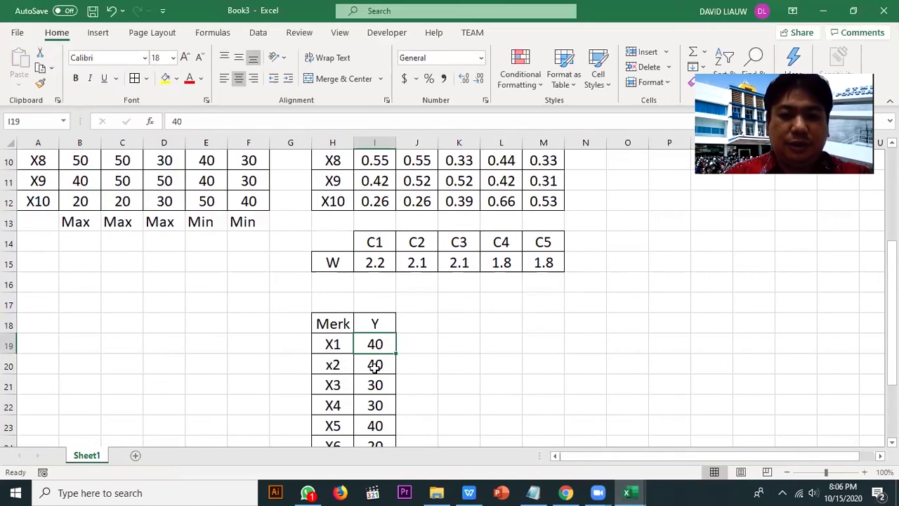
{"action": "scroll", "coordinate": [393, 383], "scroll_direction": "down", "scroll_amount": 3}
{"action": "left_click", "coordinate": [379, 343], "text": "shift"}
{"action": "key", "text": "Delete"}
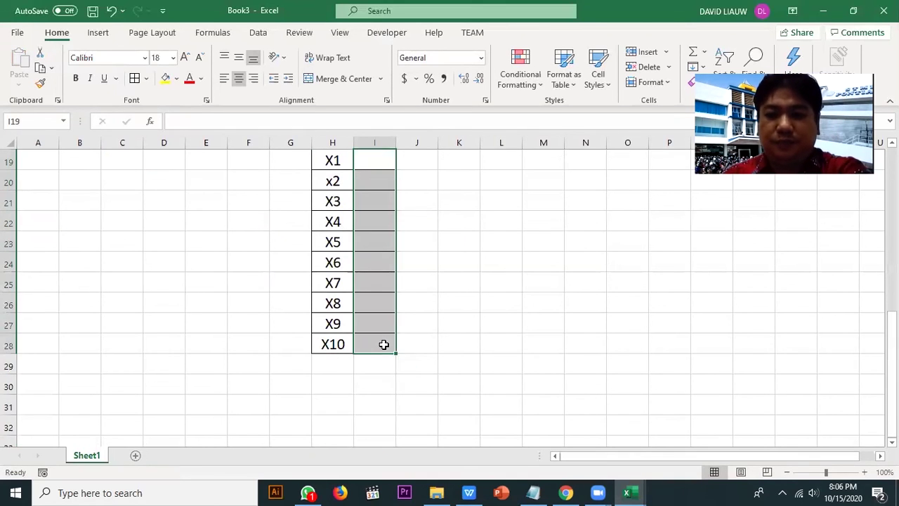
{"action": "scroll", "coordinate": [383, 326], "scroll_direction": "up", "scroll_amount": 2}
{"action": "double_click", "coordinate": [379, 263]}
{"action": "type", "text": "i"}
{"action": "key", "text": "Return"}
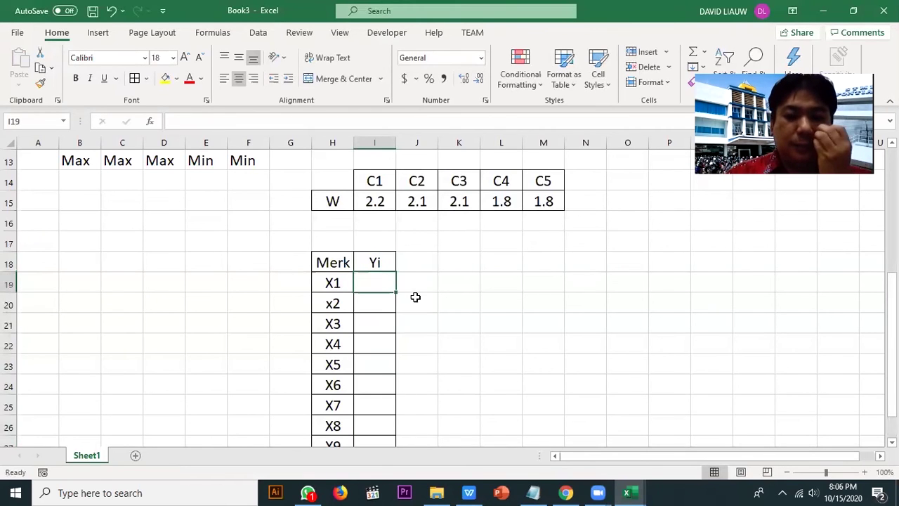
- Move the whole Merk/Yi table up one row so it starts at H17
{"action": "left_click", "coordinate": [348, 257]}
{"action": "scroll", "coordinate": [367, 310], "scroll_direction": "down", "scroll_amount": 3}
{"action": "left_click", "coordinate": [383, 288], "text": "shift"}
{"action": "left_click_drag", "start_coordinate": [385, 294], "coordinate": [389, 278]}
{"action": "scroll", "coordinate": [499, 307], "scroll_direction": "up", "scroll_amount": 5}
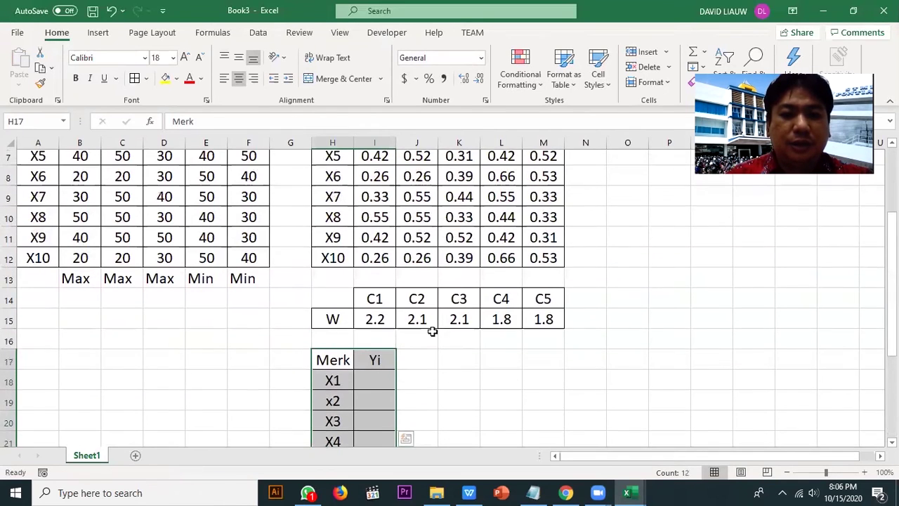
- Examine the normalised X1 values in row 3 for C1 to C4 against their matching weights in row 15
{"action": "left_click", "coordinate": [384, 379]}
{"action": "scroll", "coordinate": [392, 332], "scroll_direction": "up", "scroll_amount": 2}
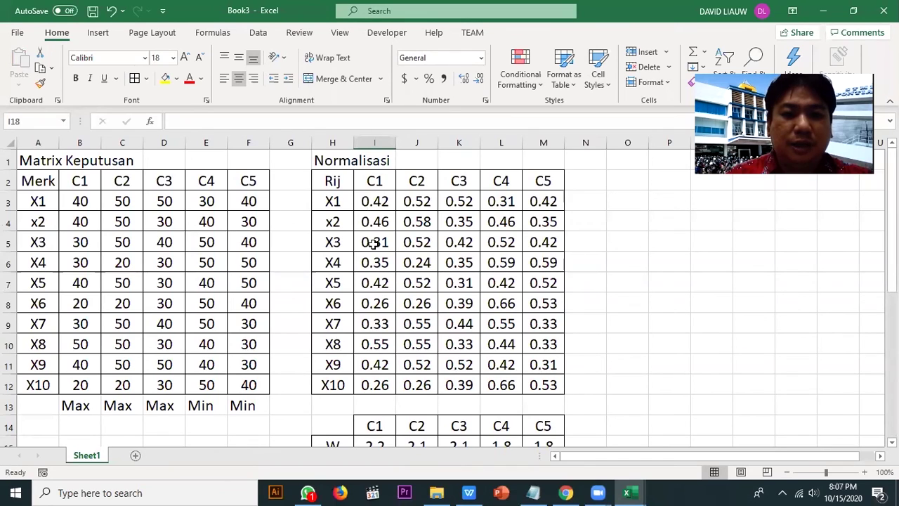
{"action": "left_click", "coordinate": [378, 203]}
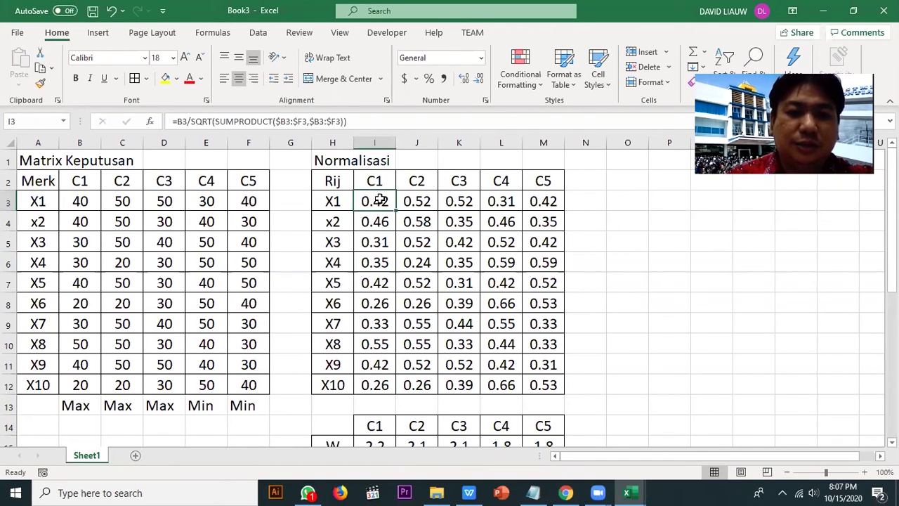
{"action": "scroll", "coordinate": [379, 201], "scroll_direction": "down", "scroll_amount": 2}
{"action": "left_click", "coordinate": [377, 324]}
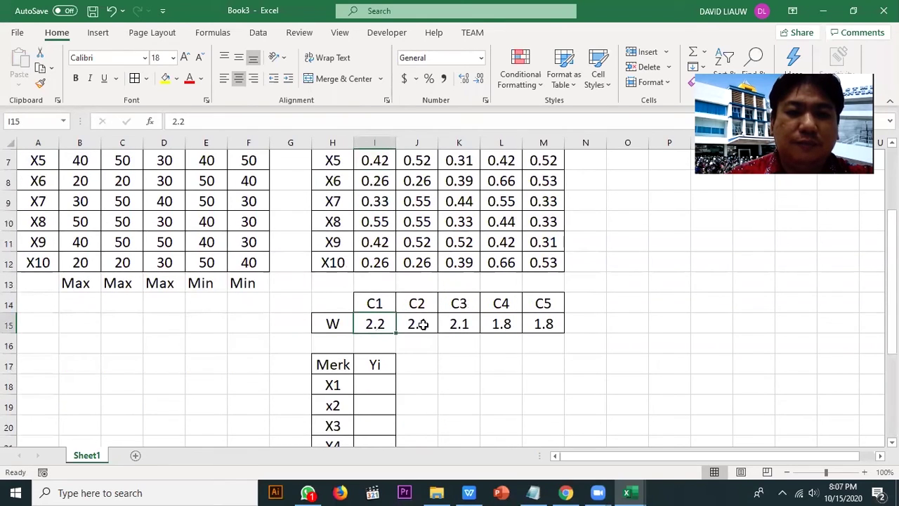
{"action": "scroll", "coordinate": [422, 323], "scroll_direction": "up", "scroll_amount": 2}
{"action": "left_click", "coordinate": [419, 203]}
{"action": "scroll", "coordinate": [427, 305], "scroll_direction": "down", "scroll_amount": 2}
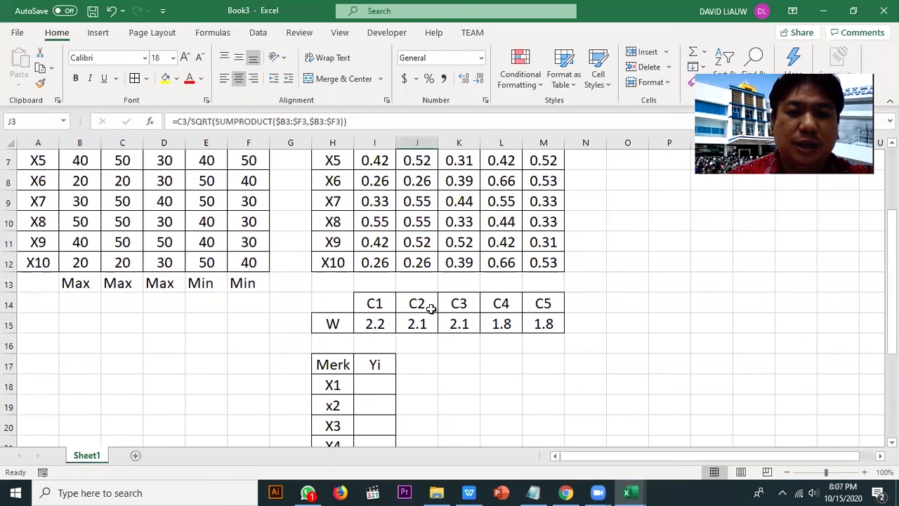
{"action": "left_click", "coordinate": [417, 321]}
{"action": "scroll", "coordinate": [456, 262], "scroll_direction": "up", "scroll_amount": 2}
{"action": "left_click", "coordinate": [459, 202]}
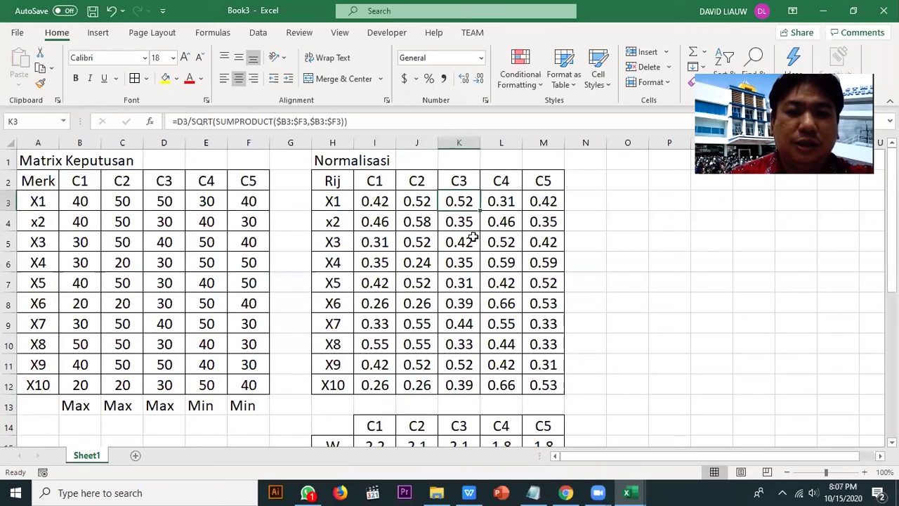
{"action": "scroll", "coordinate": [467, 232], "scroll_direction": "down", "scroll_amount": 2}
{"action": "left_click", "coordinate": [458, 323]}
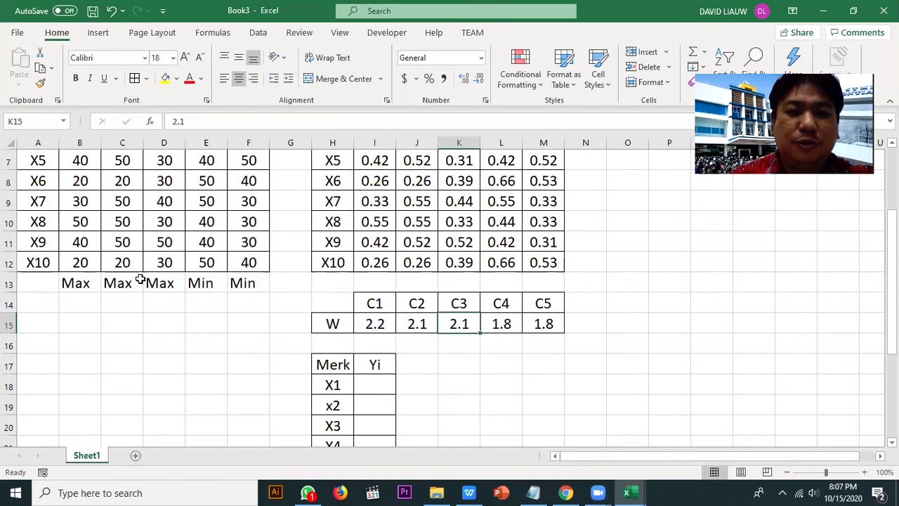
{"action": "left_click", "coordinate": [506, 323]}
{"action": "scroll", "coordinate": [501, 227], "scroll_direction": "up", "scroll_amount": 2}
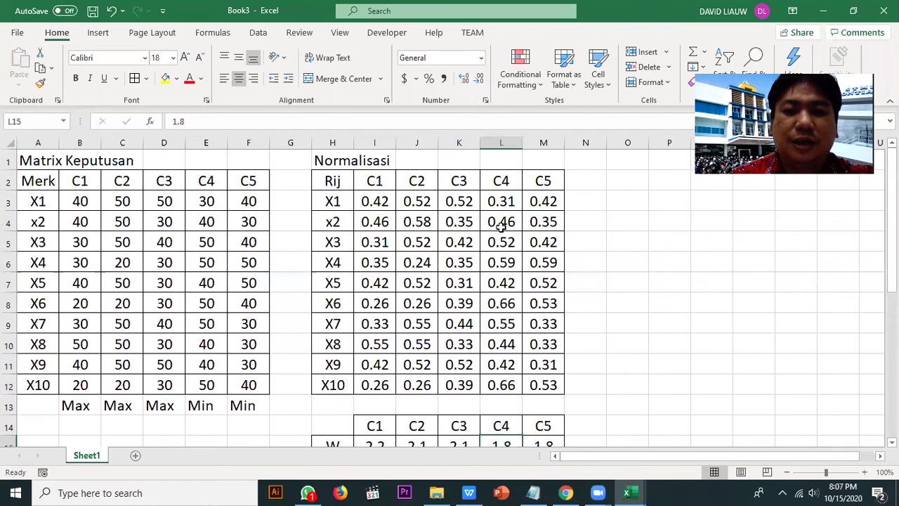
{"action": "left_click", "coordinate": [501, 202]}
{"action": "scroll", "coordinate": [509, 348], "scroll_direction": "down", "scroll_amount": 2}
{"action": "left_click", "coordinate": [503, 321]}
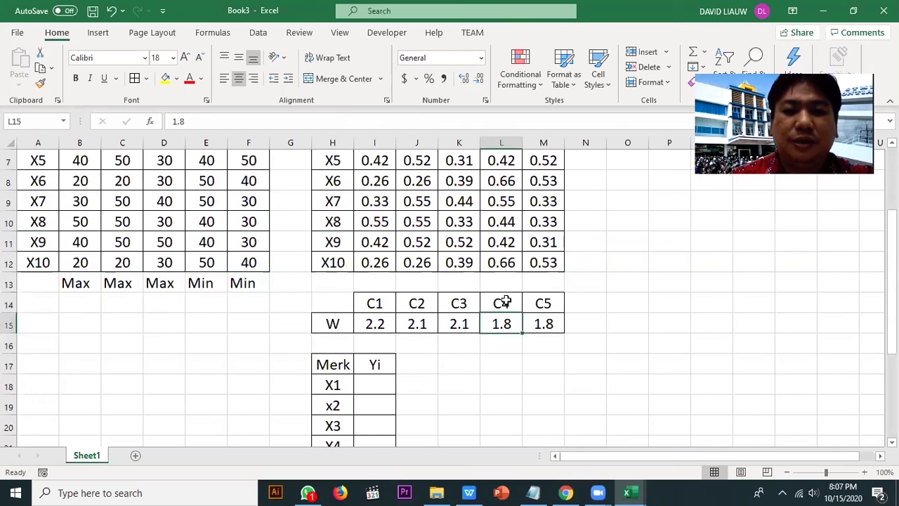
{"action": "scroll", "coordinate": [538, 231], "scroll_direction": "up", "scroll_amount": 2}
{"action": "scroll", "coordinate": [421, 337], "scroll_direction": "down", "scroll_amount": 3}
- Start X1's Yi formula in I18 with the C1 product (I3*$I$15), fixing the weight as an absolute reference
{"action": "left_click", "coordinate": [382, 320]}
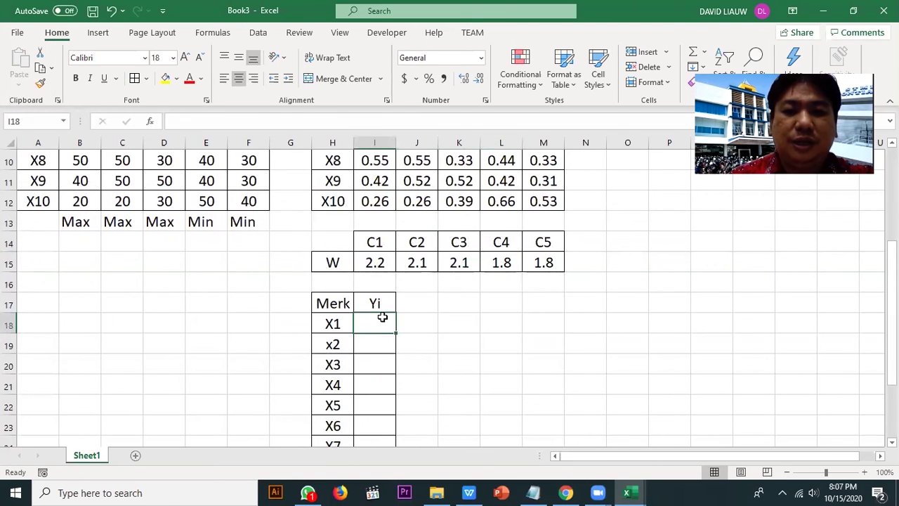
{"action": "type", "text": "="}
{"action": "scroll", "coordinate": [386, 328], "scroll_direction": "up", "scroll_amount": 3}
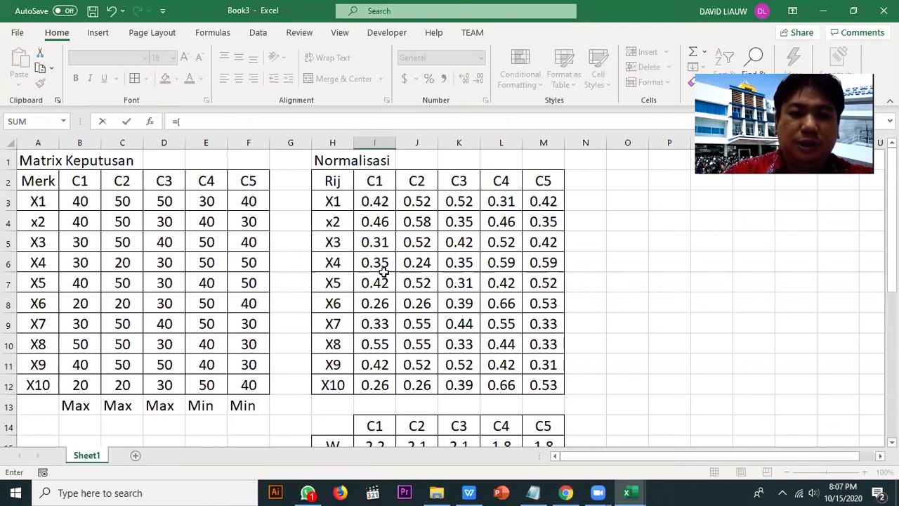
{"action": "left_click", "coordinate": [373, 199]}
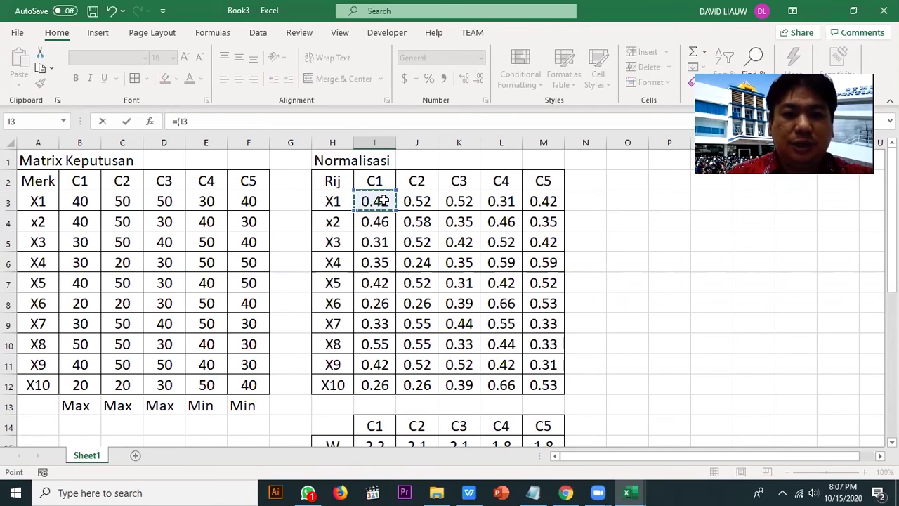
{"action": "type", "text": "*"}
{"action": "scroll", "coordinate": [374, 211], "scroll_direction": "down", "scroll_amount": 2}
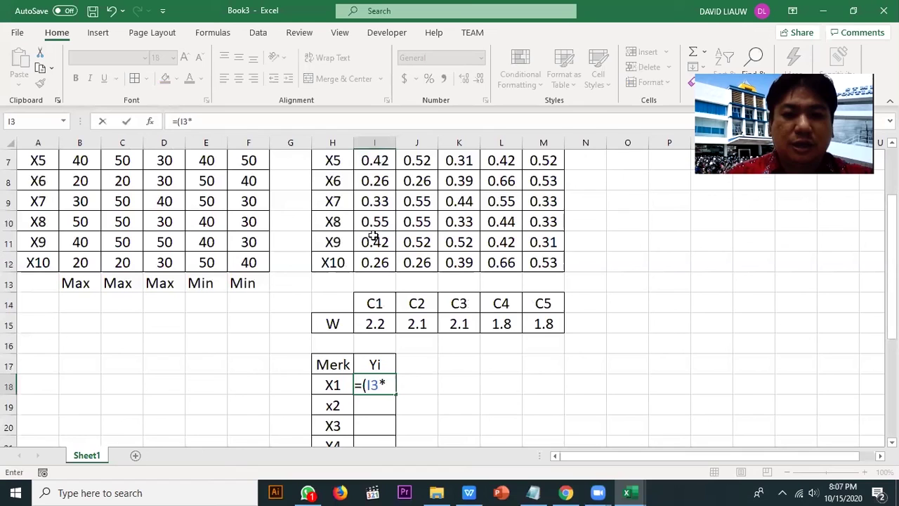
{"action": "left_click", "coordinate": [378, 322]}
{"action": "key", "text": "F4"}
{"action": "type", "text": ")+("}
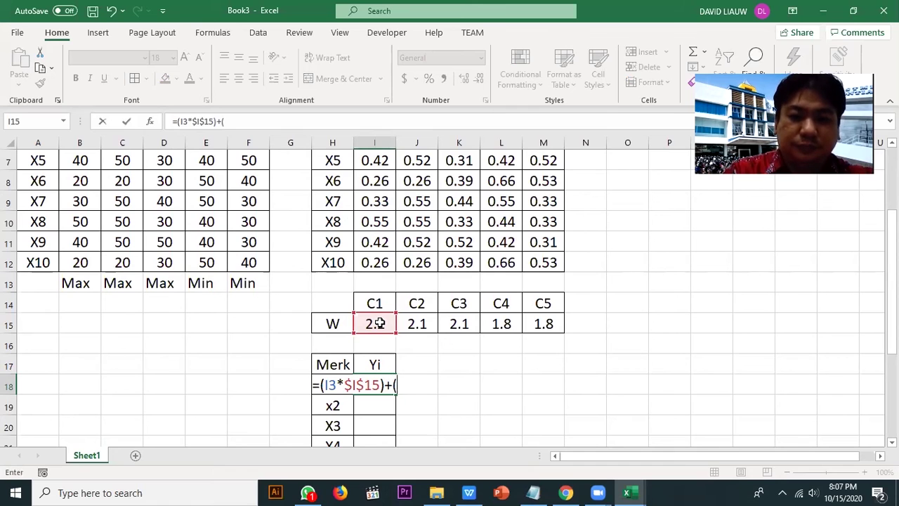
- Add X1's C2 product (J3*$J$15) to the Yi formula, with the weight reference absolute
{"action": "scroll", "coordinate": [378, 322], "scroll_direction": "up", "scroll_amount": 2}
{"action": "left_click", "coordinate": [417, 202]}
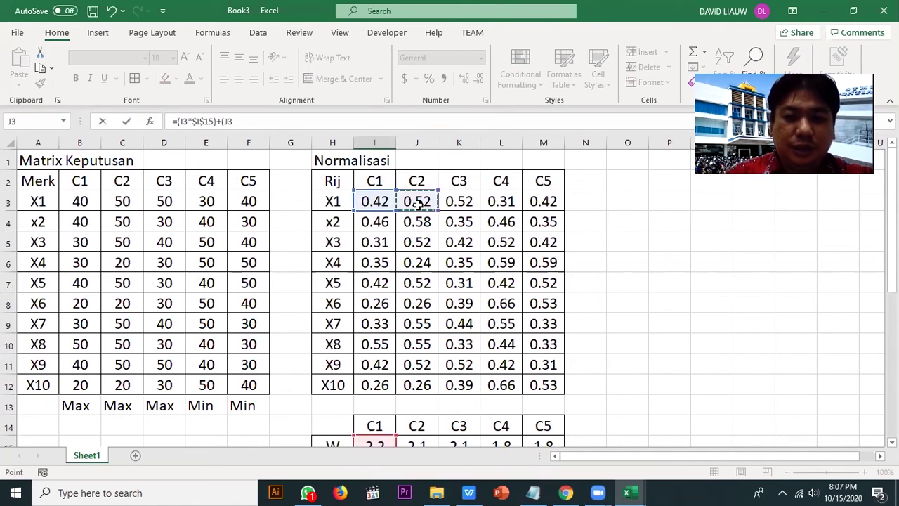
{"action": "scroll", "coordinate": [417, 211], "scroll_direction": "down", "scroll_amount": 3}
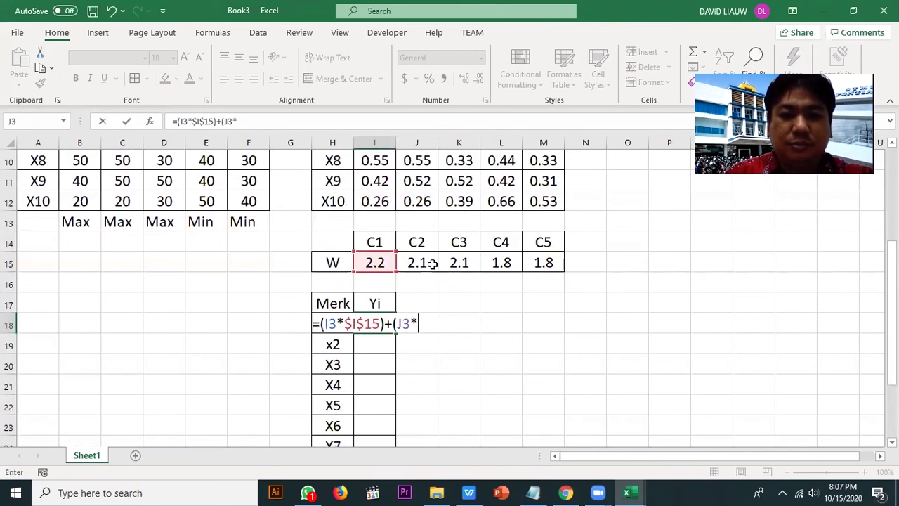
{"action": "left_click", "coordinate": [428, 262]}
{"action": "key", "text": "F4"}
{"action": "type", "text": ")+("}
- Add the C3 product (K3*$K$15) and enclose the sum of the three Max terms in outer parentheses
{"action": "scroll", "coordinate": [436, 259], "scroll_direction": "up", "scroll_amount": 3}
{"action": "left_click", "coordinate": [459, 204]}
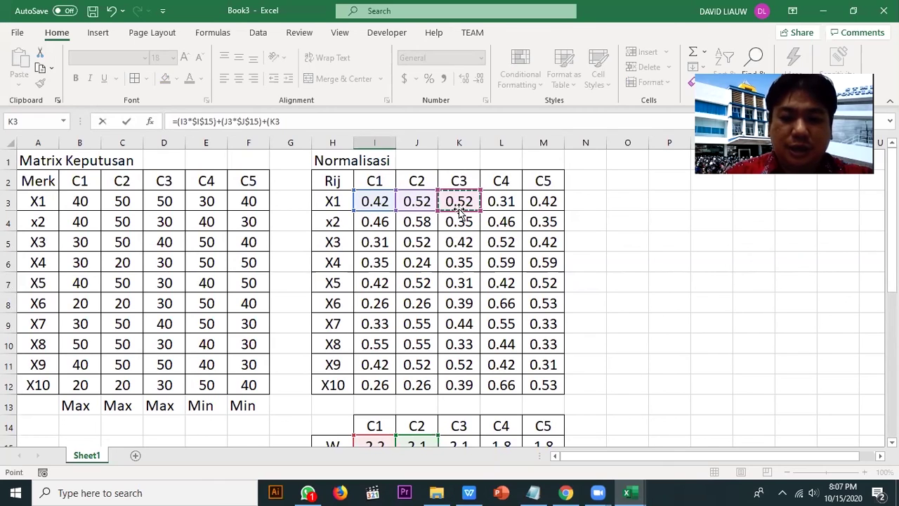
{"action": "type", "text": "*"}
{"action": "scroll", "coordinate": [460, 215], "scroll_direction": "down", "scroll_amount": 2}
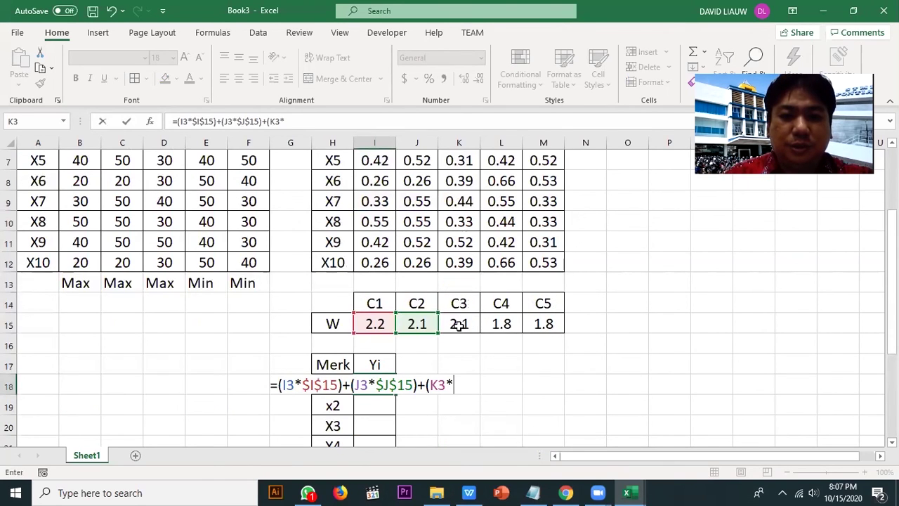
{"action": "left_click", "coordinate": [459, 324]}
{"action": "key", "text": "F4"}
{"action": "type", "text": ")"}
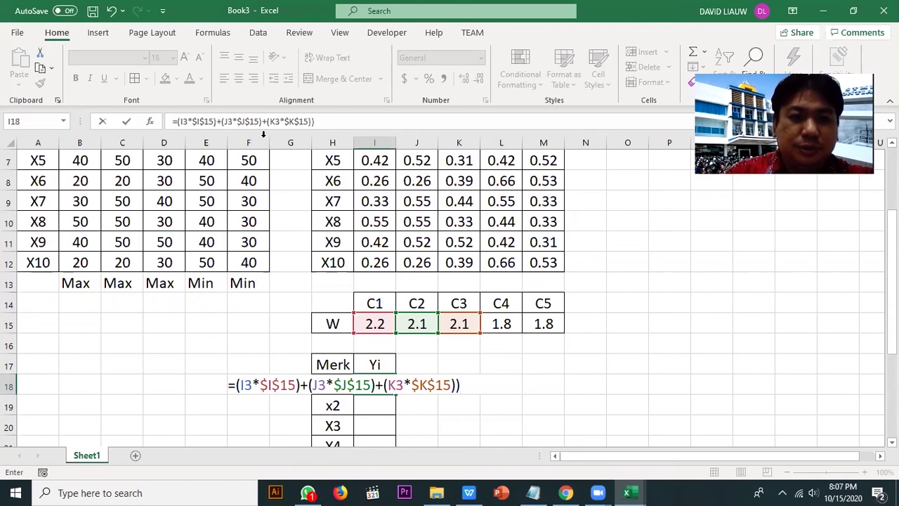
{"action": "left_click", "coordinate": [178, 121]}
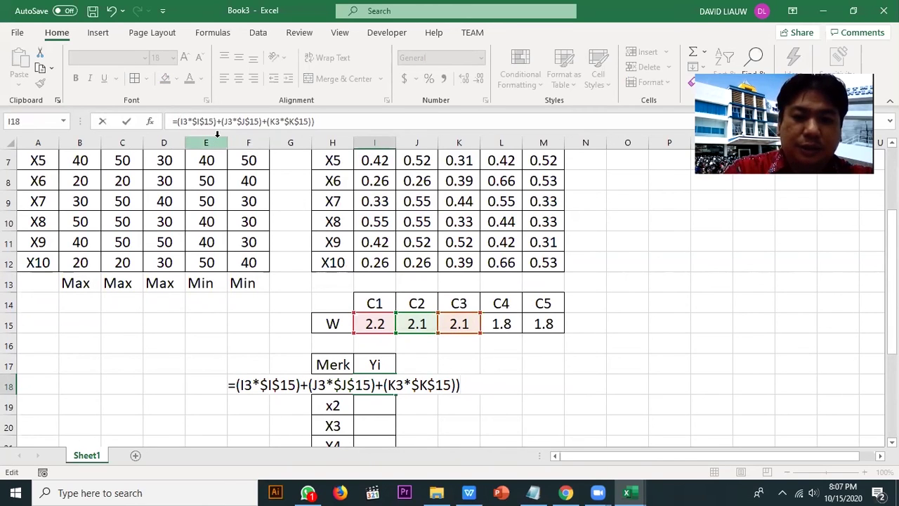
{"action": "type", "text": "("}
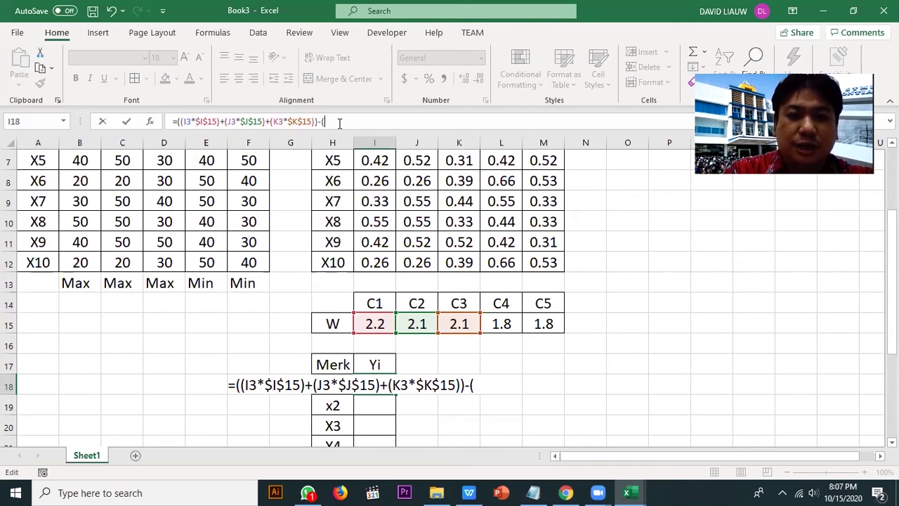
- Subtract a parenthesised group of Min terms in the Yi formula, starting with the C4 product (L3*$L$15)
{"action": "scroll", "coordinate": [571, 415], "scroll_direction": "up", "scroll_amount": 2}
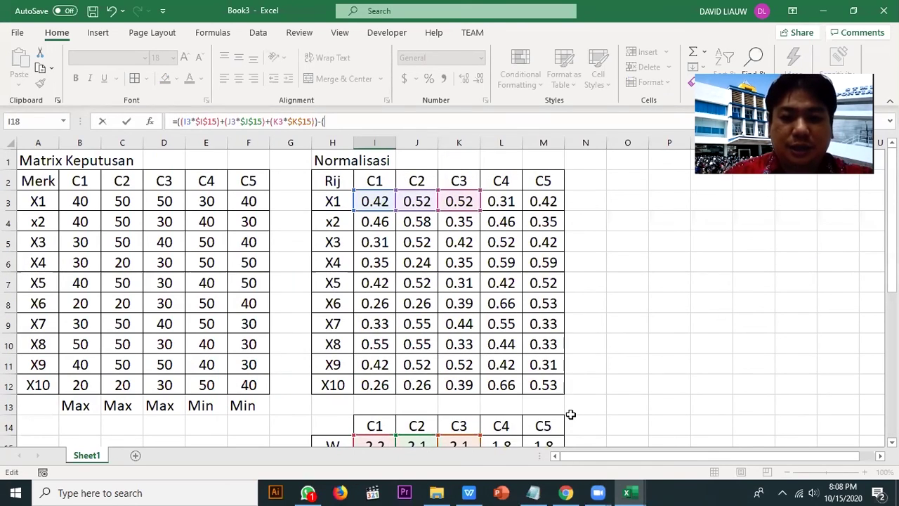
{"action": "type", "text": "("}
{"action": "left_click", "coordinate": [512, 203]}
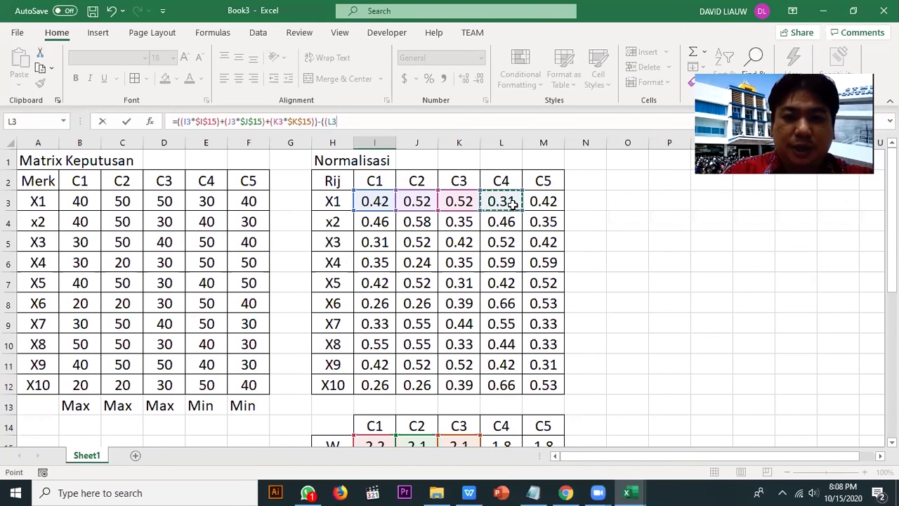
{"action": "type", "text": "*"}
{"action": "scroll", "coordinate": [526, 229], "scroll_direction": "down", "scroll_amount": 2}
{"action": "left_click", "coordinate": [512, 318]}
{"action": "key", "text": "F4"}
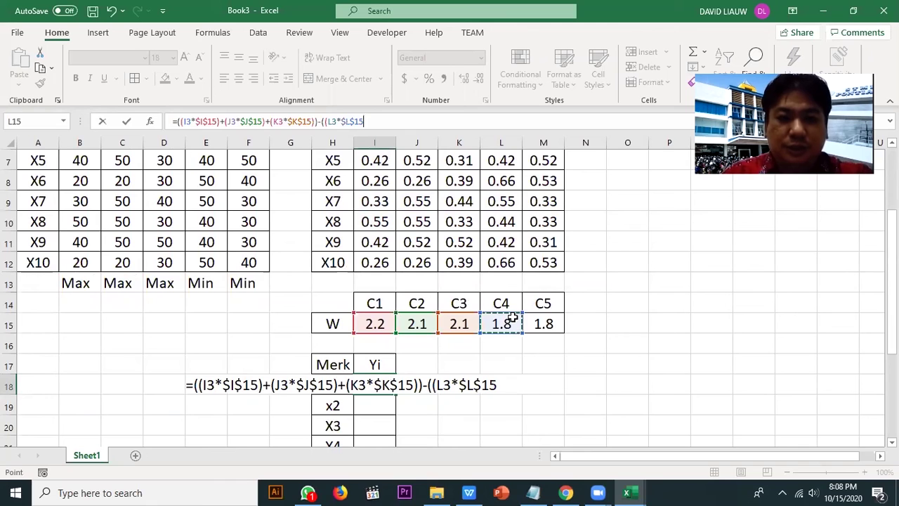
{"action": "type", "text": ")+"}
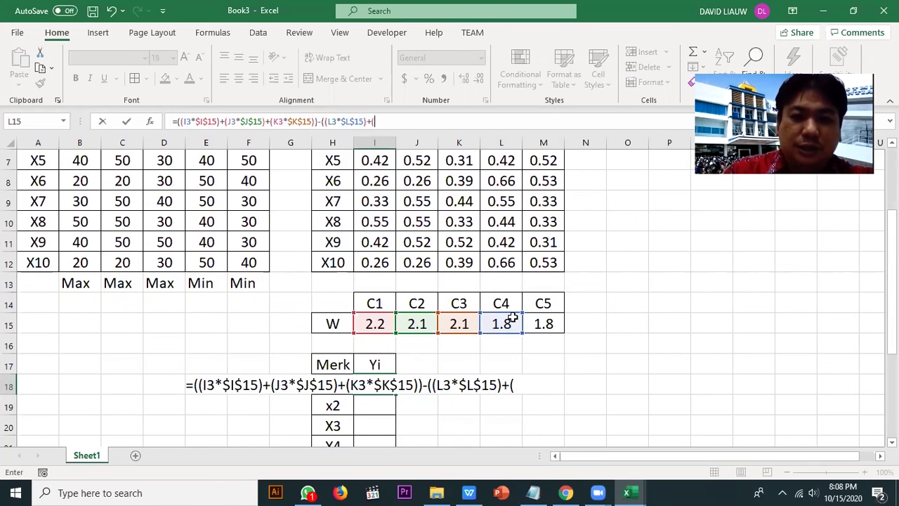
{"action": "type", "text": "("}
- Add the C5 product (M3*$M$15) to the subtracted group, close the parentheses and enter the formula in I18
{"action": "scroll", "coordinate": [512, 318], "scroll_direction": "up", "scroll_amount": 2}
{"action": "left_click", "coordinate": [550, 203]}
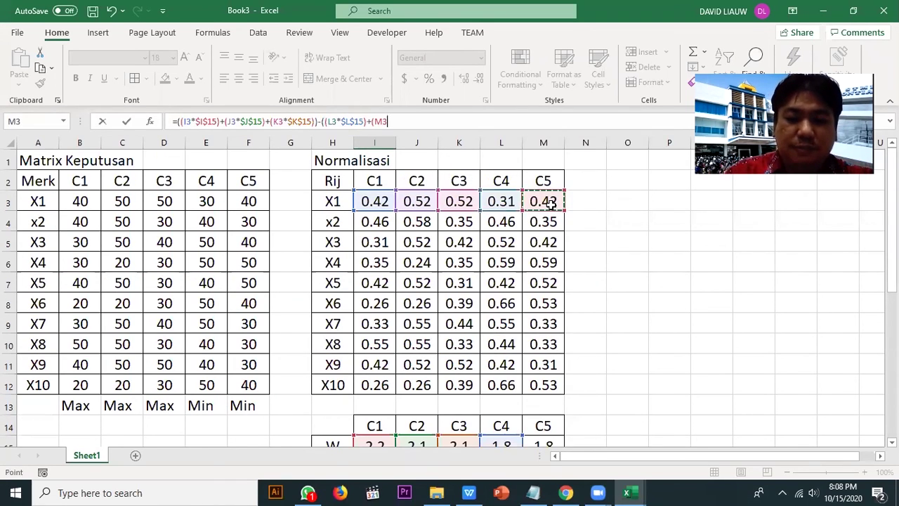
{"action": "type", "text": "*"}
{"action": "scroll", "coordinate": [550, 211], "scroll_direction": "down", "scroll_amount": 2}
{"action": "left_click", "coordinate": [554, 323]}
{"action": "key", "text": "F4"}
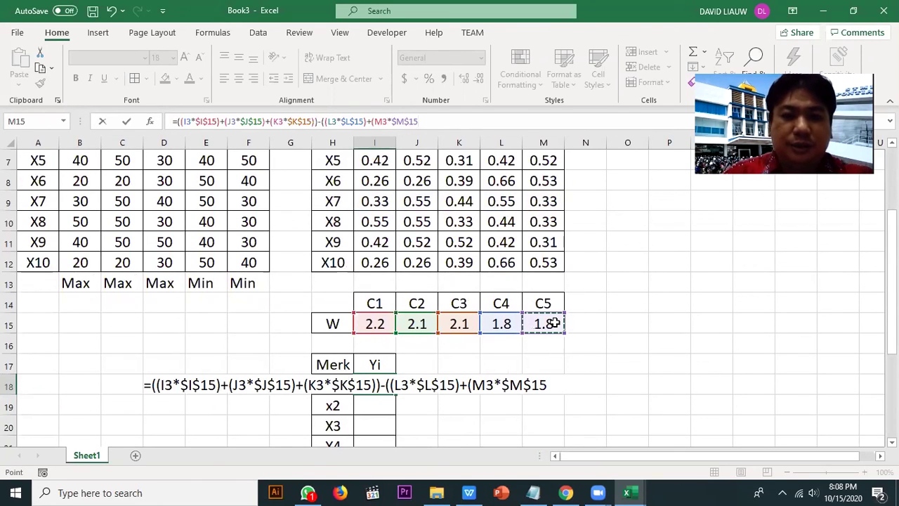
{"action": "type", "text": ")"}
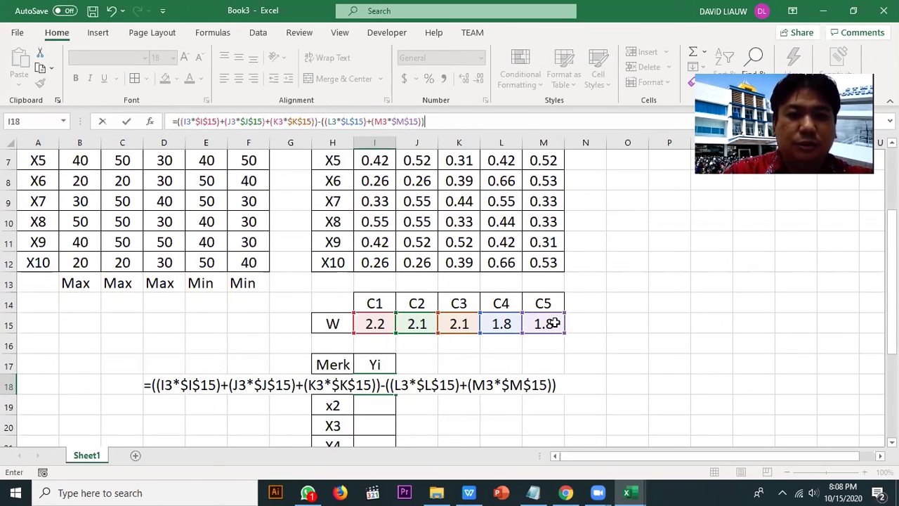
{"action": "key", "text": "Return"}
- Widen column I and display X1's Yi value in I18 with four decimal places
{"action": "scroll", "coordinate": [534, 356], "scroll_direction": "down", "scroll_amount": 2}
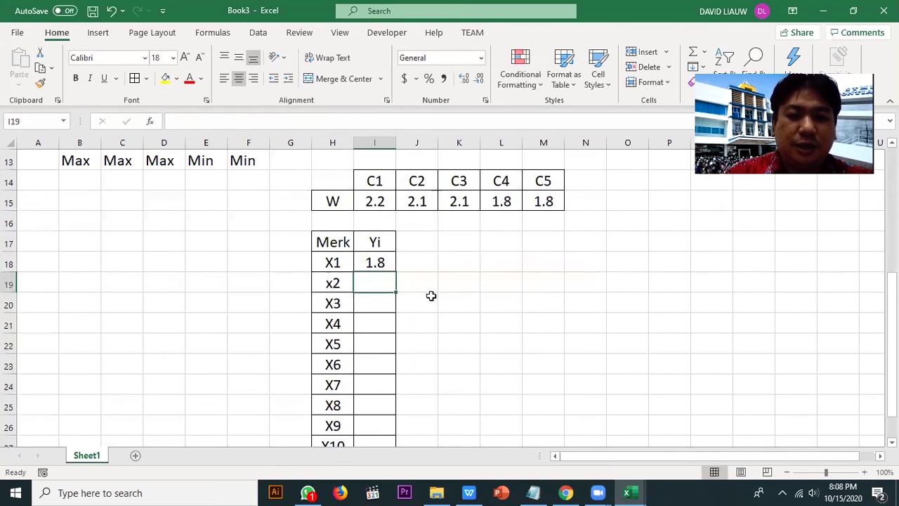
{"action": "left_click", "coordinate": [383, 262]}
{"action": "double_click", "coordinate": [396, 143]}
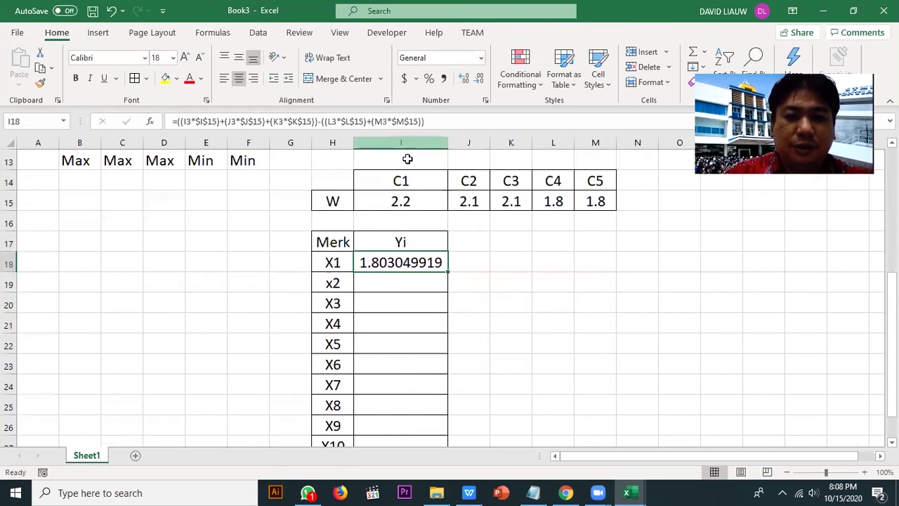
{"action": "left_click_drag", "start_coordinate": [446, 142], "coordinate": [420, 143]}
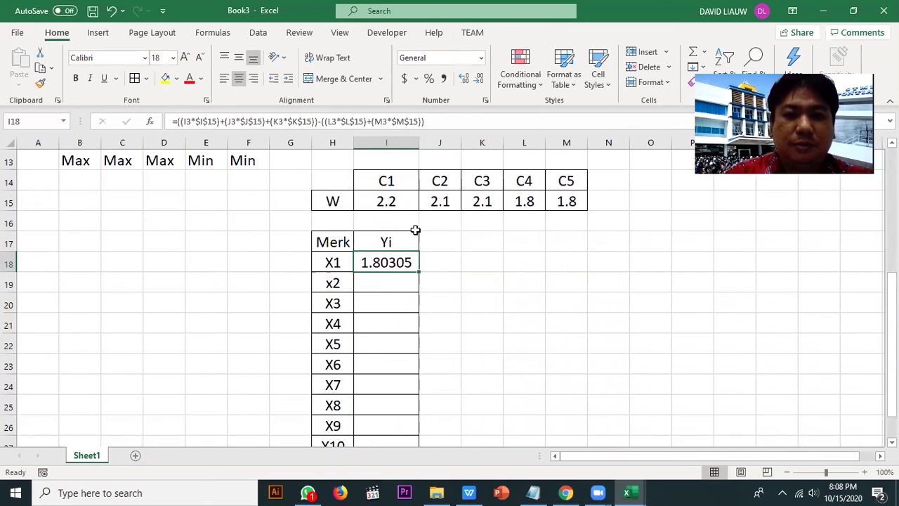
{"action": "left_click", "coordinate": [479, 78]}
{"action": "left_click_drag", "start_coordinate": [417, 141], "coordinate": [411, 141]}
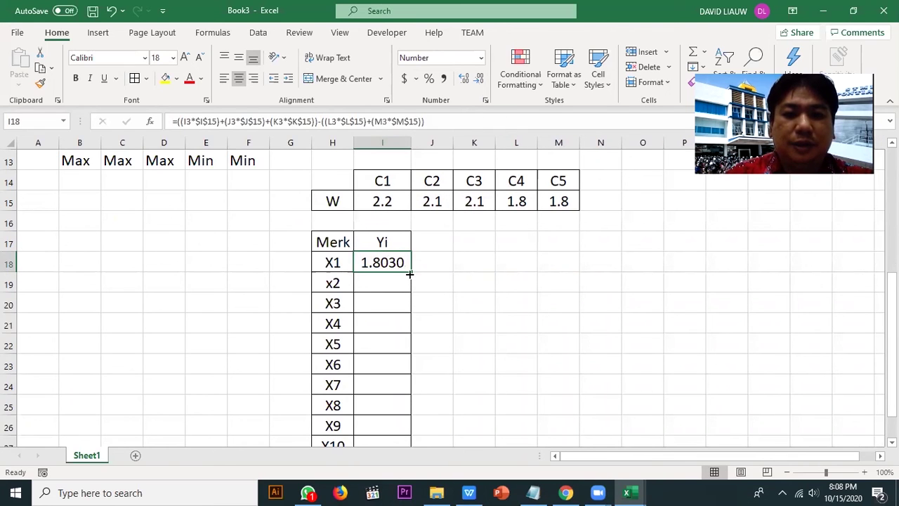
- Fill the Yi formula from I18 down to X10 in I27
{"action": "double_click", "coordinate": [411, 272]}
{"action": "scroll", "coordinate": [422, 277], "scroll_direction": "down", "scroll_amount": 2}
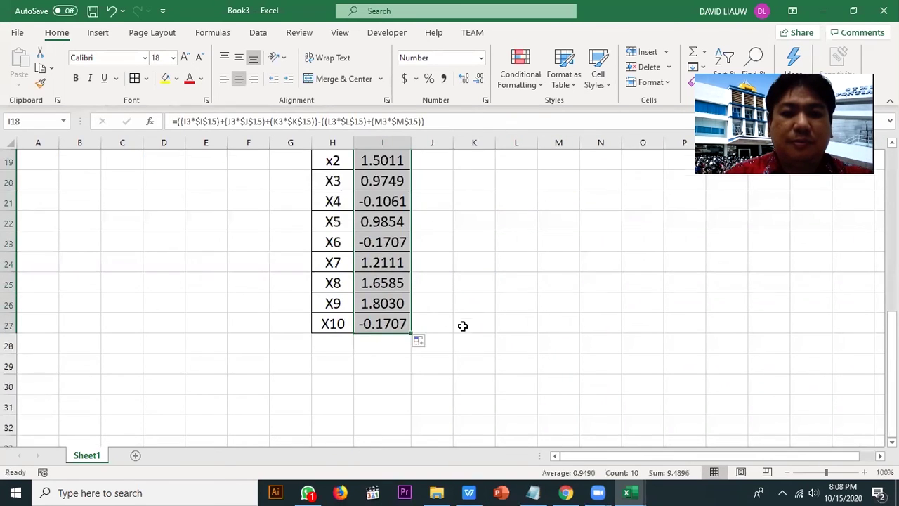
{"action": "scroll", "coordinate": [420, 283], "scroll_direction": "up", "scroll_amount": 2}
{"action": "scroll", "coordinate": [417, 316], "scroll_direction": "down", "scroll_amount": 2}
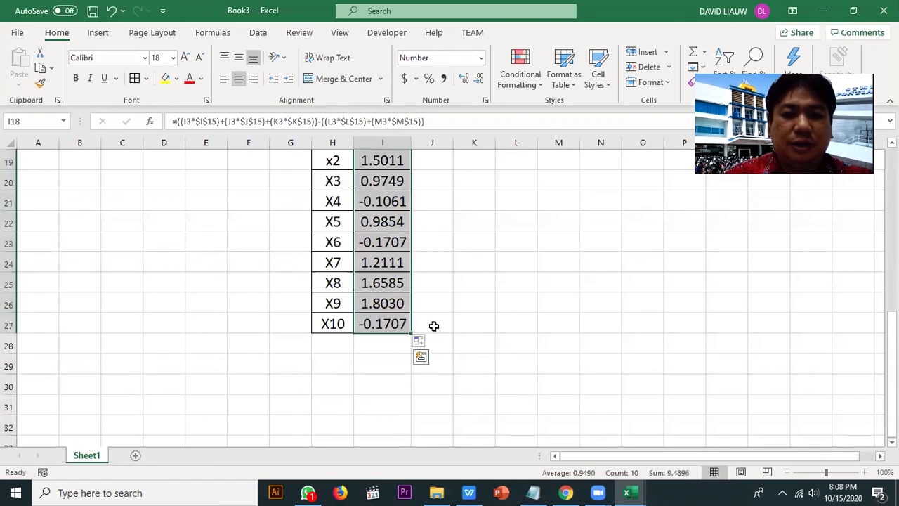
- Add a Ranking header in J17 beside Yi
{"action": "scroll", "coordinate": [436, 302], "scroll_direction": "up", "scroll_amount": 2}
{"action": "left_click", "coordinate": [443, 247]}
{"action": "type", "text": "Ranking"}
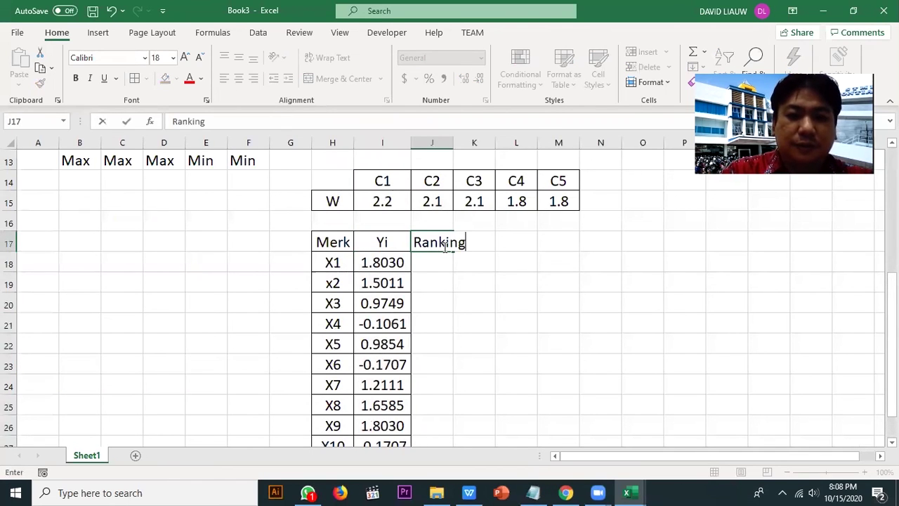
{"action": "key", "text": "Return"}
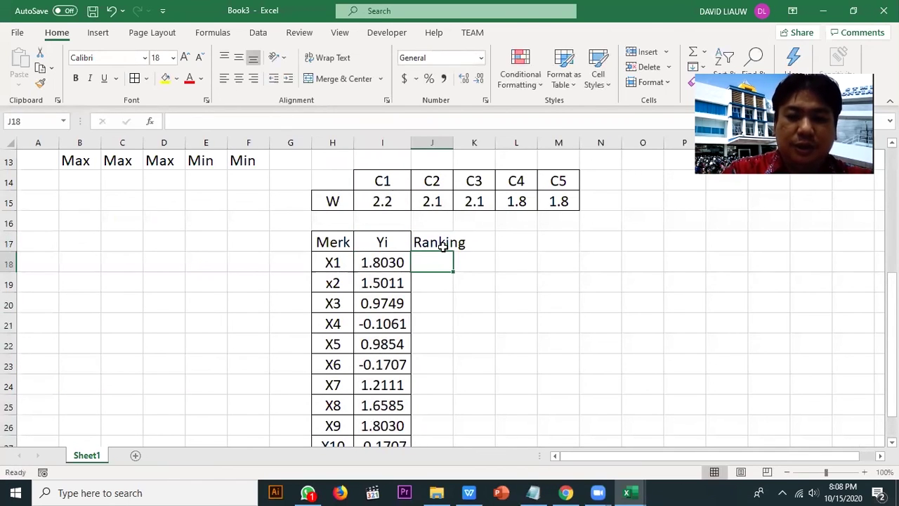
- Rank X1's Yi in J18 with =RANK(I18,$I$18:$I$27)
{"action": "type", "text": "=ran"}
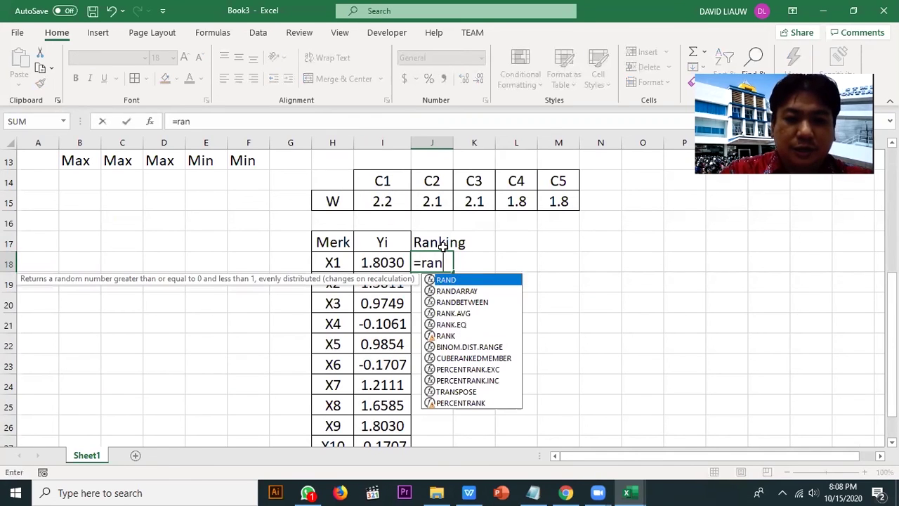
{"action": "key", "text": "Down"}
{"action": "key", "text": "Down"}
{"action": "key", "text": "Down"}
{"action": "key", "text": "Down"}
{"action": "key", "text": "Down"}
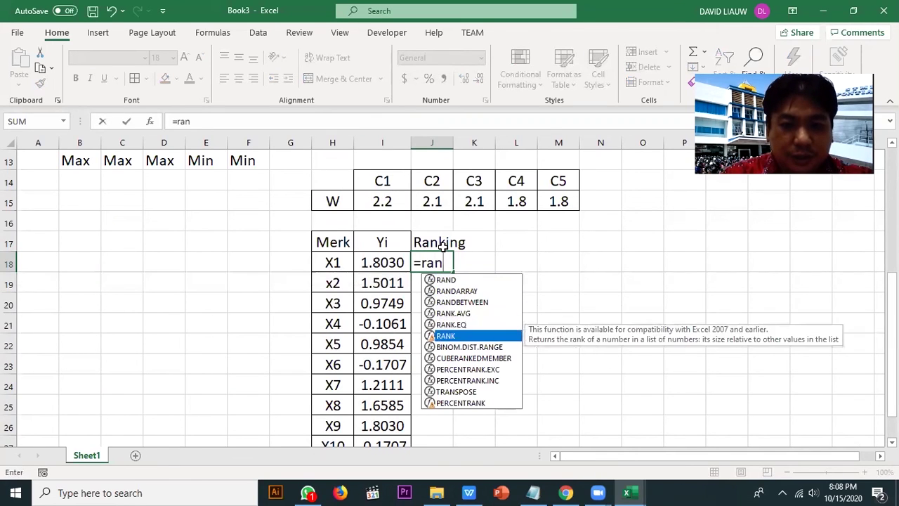
{"action": "key", "text": "Tab"}
{"action": "left_click", "coordinate": [390, 262]}
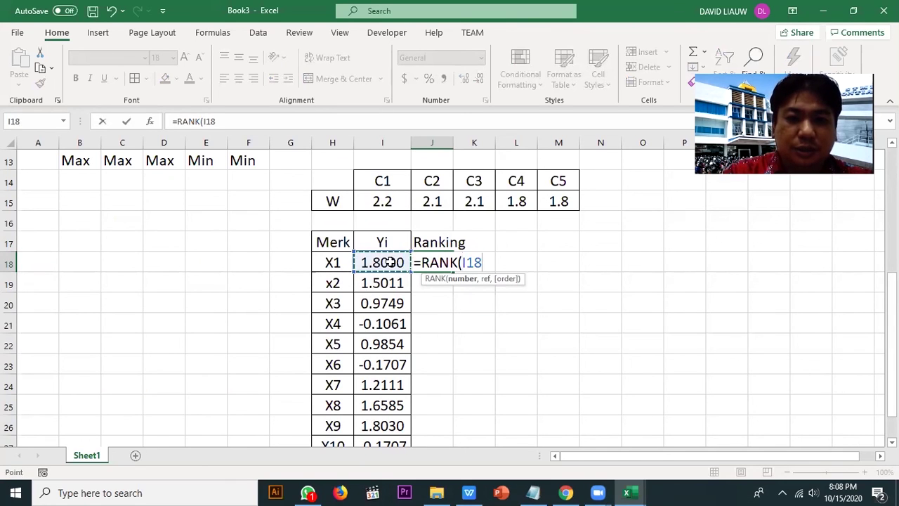
{"action": "type", "text": ","}
{"action": "left_click_drag", "start_coordinate": [387, 261], "coordinate": [397, 402]}
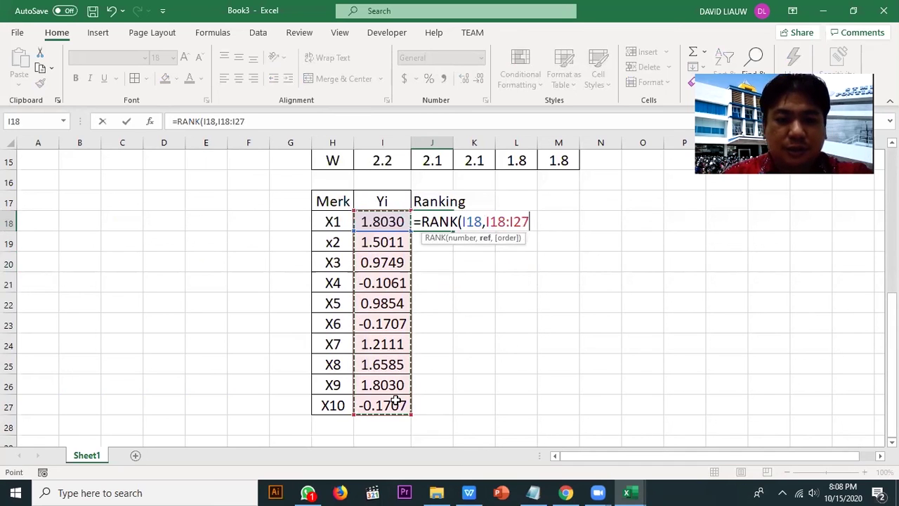
{"action": "key", "text": "F4"}
{"action": "type", "text": ")"}
{"action": "key", "text": "Return"}
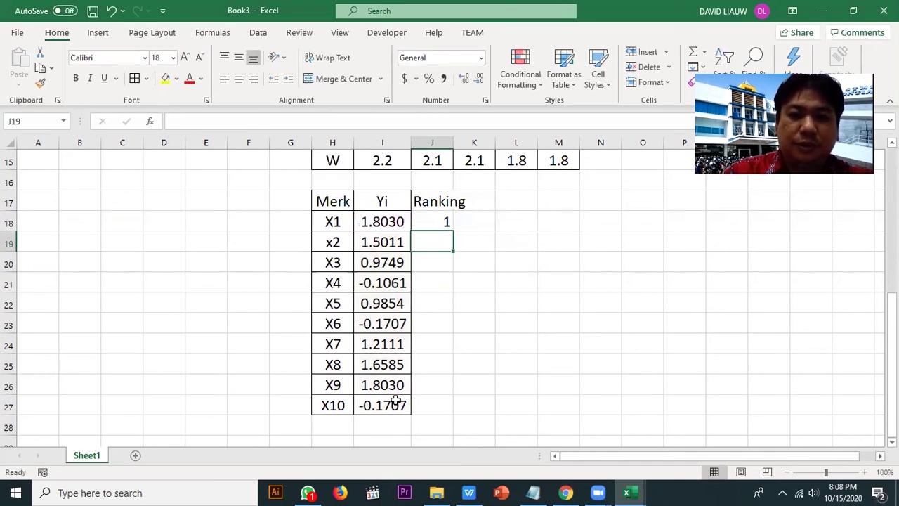
- Fill the RANK formula from J18 down to J27 and centre the ranks horizontally
{"action": "left_click", "coordinate": [447, 222]}
{"action": "left_click_drag", "start_coordinate": [454, 232], "coordinate": [456, 407]}
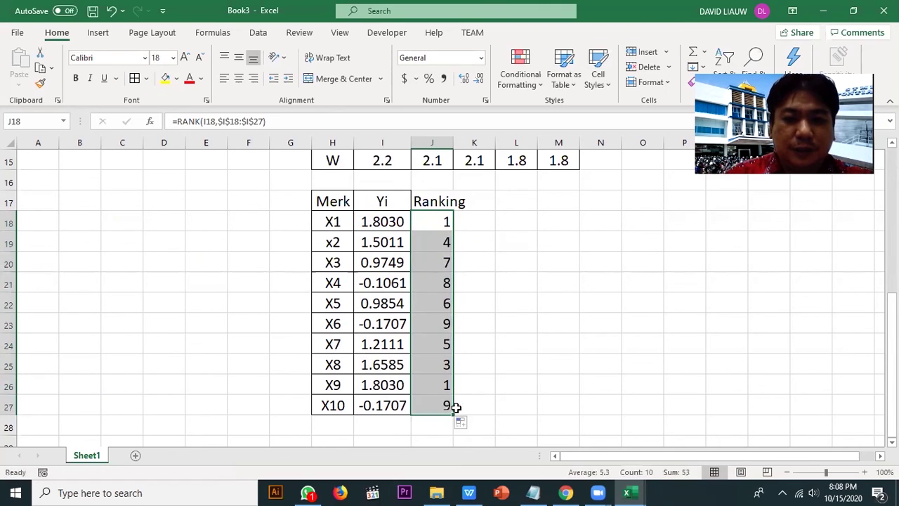
{"action": "left_click", "coordinate": [240, 81]}
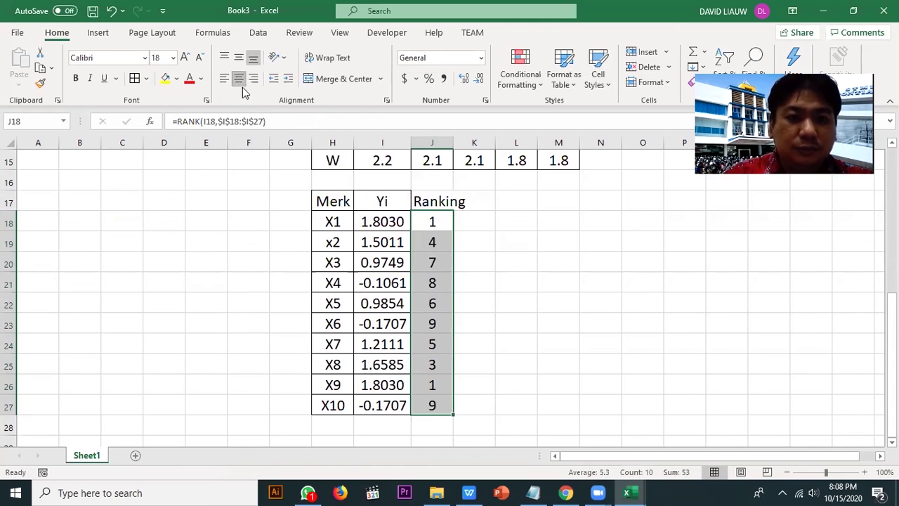
- Add all borders to the Ranking column J17:J27 and widen column J to fit its header
{"action": "left_click", "coordinate": [468, 233]}
{"action": "left_click", "coordinate": [437, 201]}
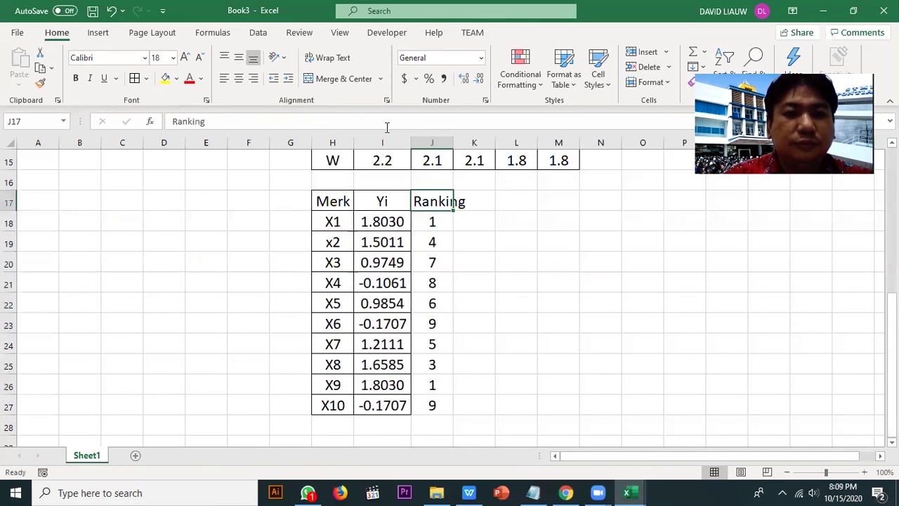
{"action": "left_click", "coordinate": [435, 405], "text": "shift"}
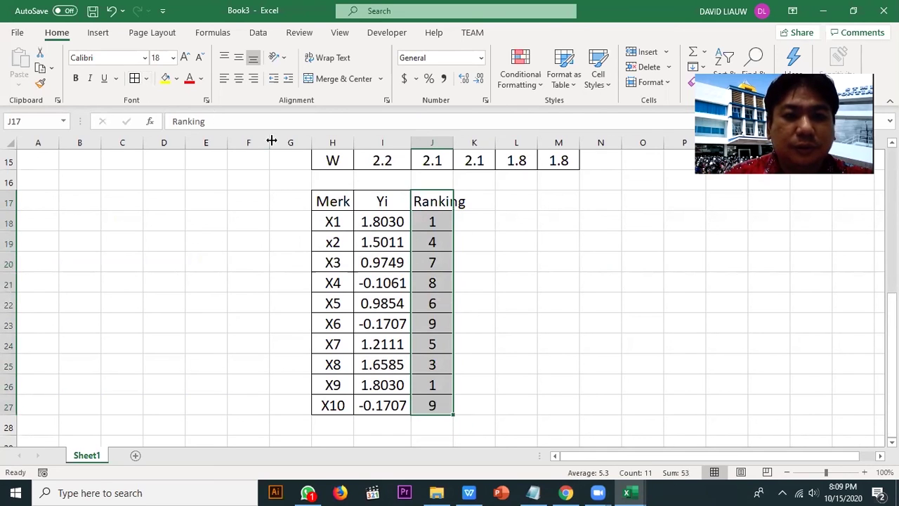
{"action": "left_click_drag", "start_coordinate": [455, 139], "coordinate": [471, 139]}
{"action": "left_click", "coordinate": [541, 275]}
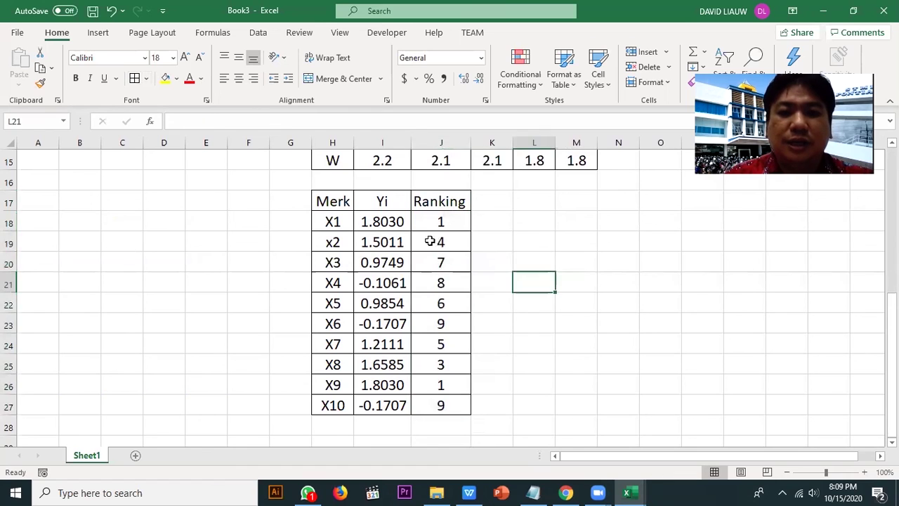
- Compare the Yi values and ranks of X1 and X9 in the result table
{"action": "left_click", "coordinate": [396, 222]}
{"action": "left_click", "coordinate": [452, 383]}
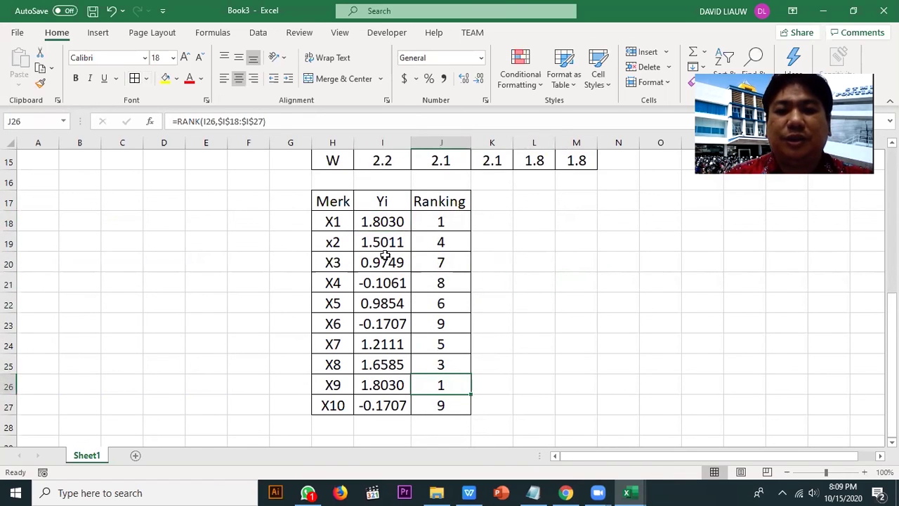
{"action": "left_click", "coordinate": [372, 223]}
{"action": "left_click", "coordinate": [383, 385]}
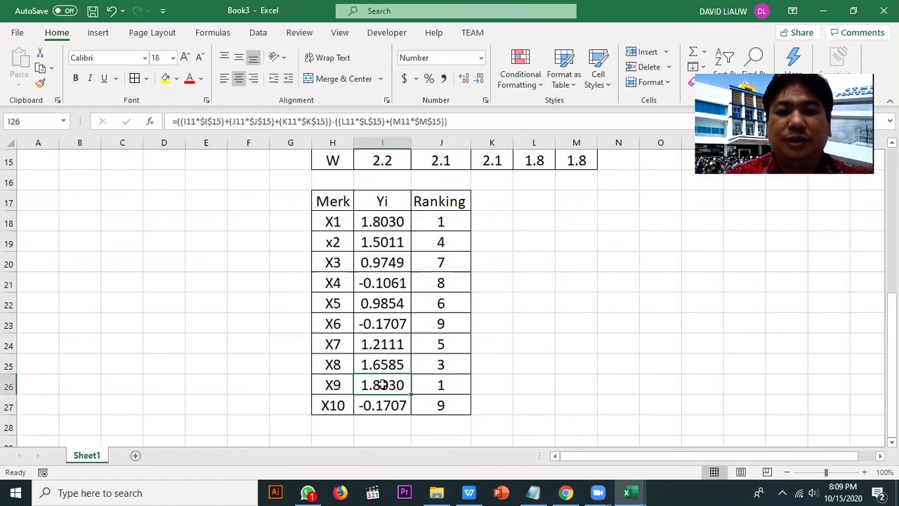
{"action": "left_click", "coordinate": [442, 383]}
{"action": "left_click", "coordinate": [538, 287]}
{"action": "left_click", "coordinate": [349, 221]}
{"action": "left_click_drag", "start_coordinate": [349, 221], "coordinate": [378, 228]}
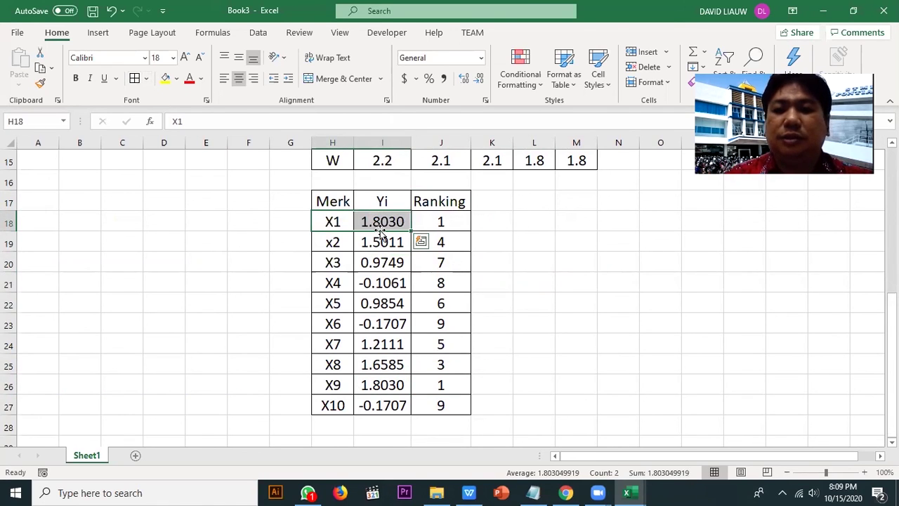
{"action": "left_click", "coordinate": [571, 295]}
- Label X1's row as the solution with "<-- SOLUSI" in K18 and make the label bold
{"action": "left_click", "coordinate": [492, 224]}
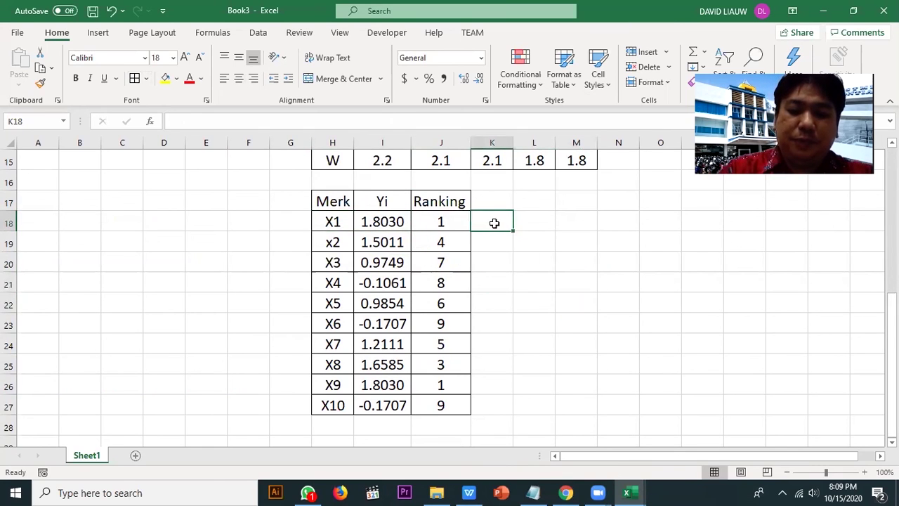
{"action": "type", "text": "<-- SOLUSI"}
{"action": "key", "text": "Return"}
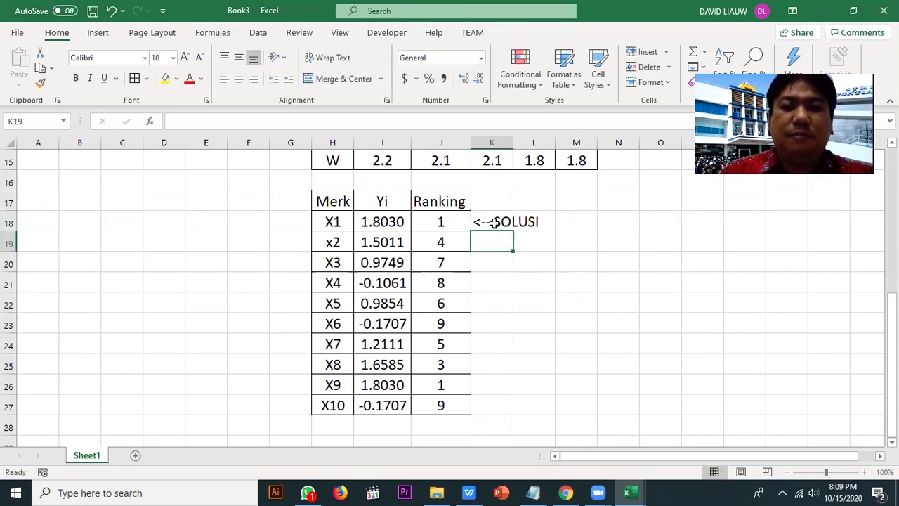
{"action": "left_click", "coordinate": [495, 222]}
{"action": "left_click", "coordinate": [75, 78]}
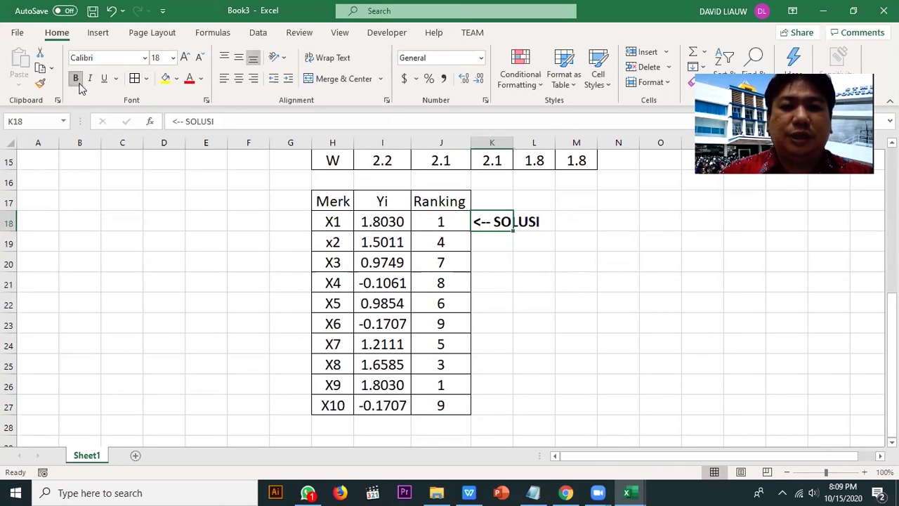
{"action": "left_click", "coordinate": [524, 303]}
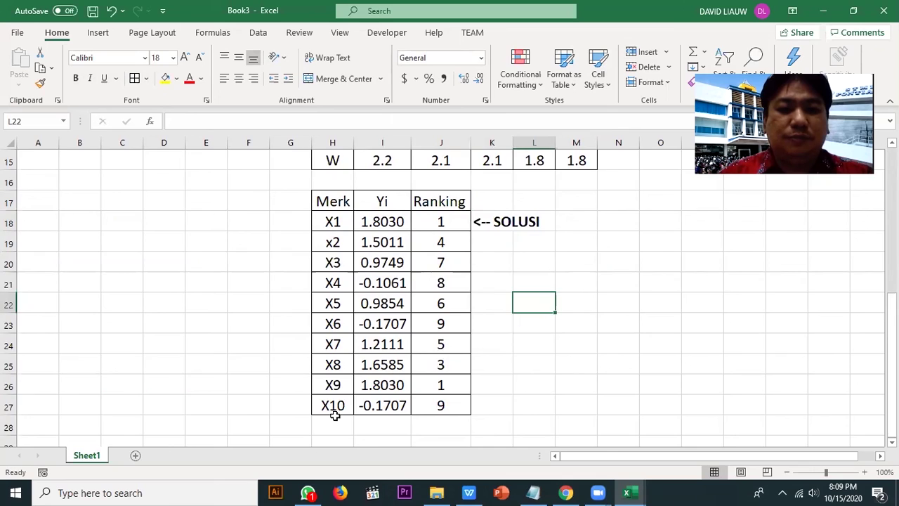
- Enter the conclusion "Hasil Keputusan Alternatif X1 yang Terpilih" in H29 below the ranking table
{"action": "scroll", "coordinate": [397, 337], "scroll_direction": "down", "scroll_amount": 1}
{"action": "scroll", "coordinate": [554, 353], "scroll_direction": "up", "scroll_amount": 5}
{"action": "scroll", "coordinate": [462, 289], "scroll_direction": "up", "scroll_amount": 1}
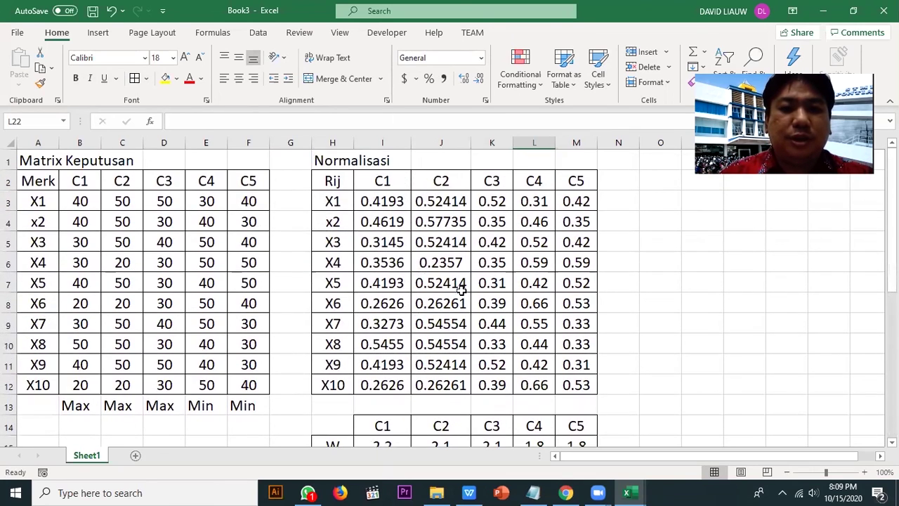
{"action": "scroll", "coordinate": [462, 289], "scroll_direction": "down", "scroll_amount": 4}
{"action": "scroll", "coordinate": [379, 284], "scroll_direction": "down", "scroll_amount": 2}
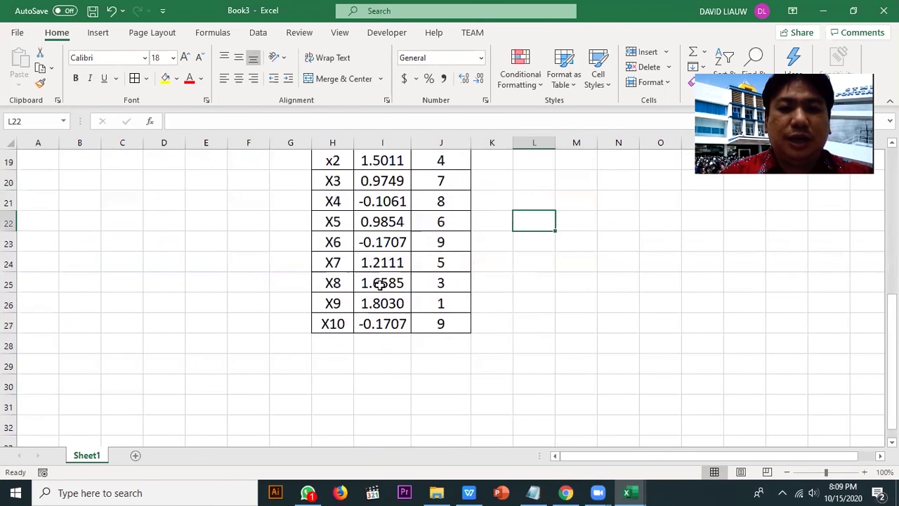
{"action": "scroll", "coordinate": [391, 262], "scroll_direction": "up", "scroll_amount": 2}
{"action": "scroll", "coordinate": [387, 281], "scroll_direction": "down", "scroll_amount": 2}
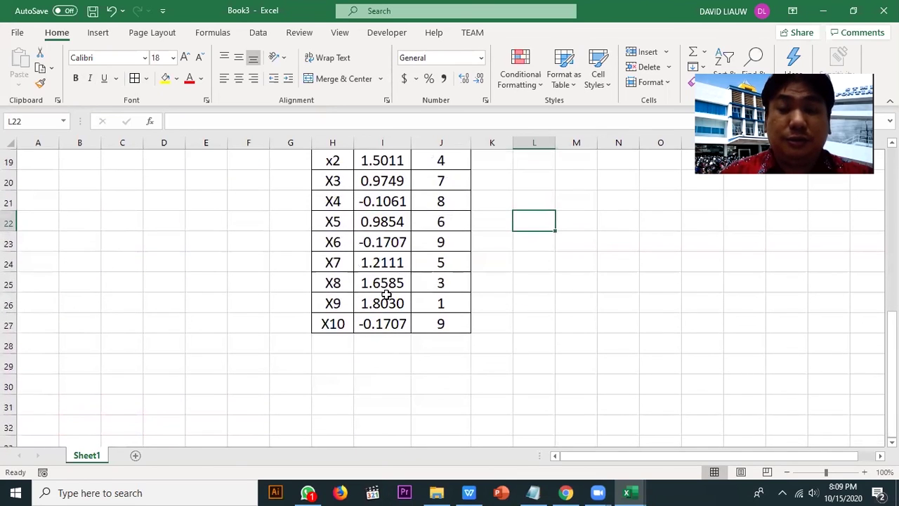
{"action": "left_click", "coordinate": [331, 363]}
{"action": "type", "text": "Has"}
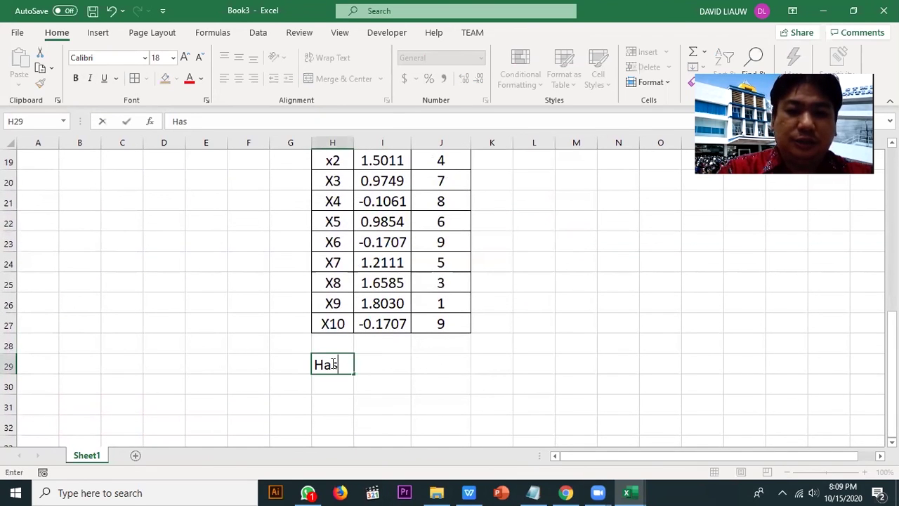
{"action": "type", "text": "il Kepu"}
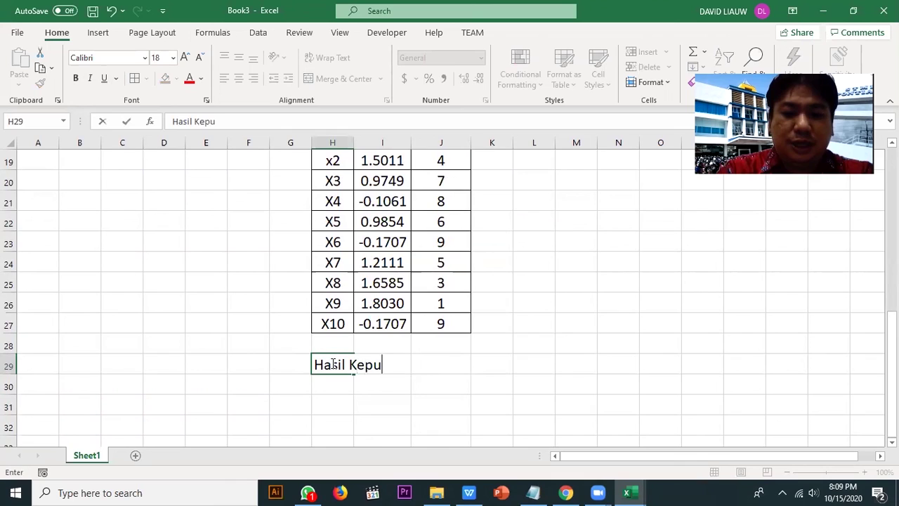
{"action": "type", "text": "tusan Al"}
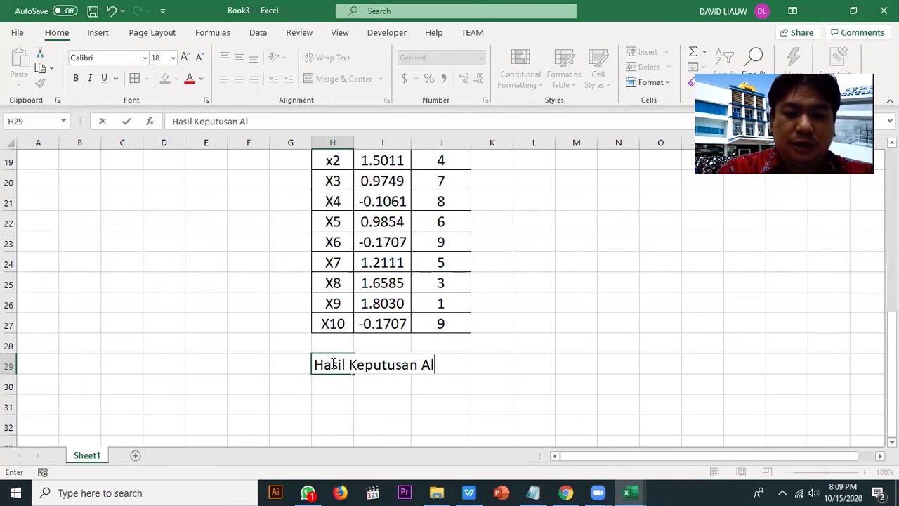
{"action": "type", "text": "ternatif"}
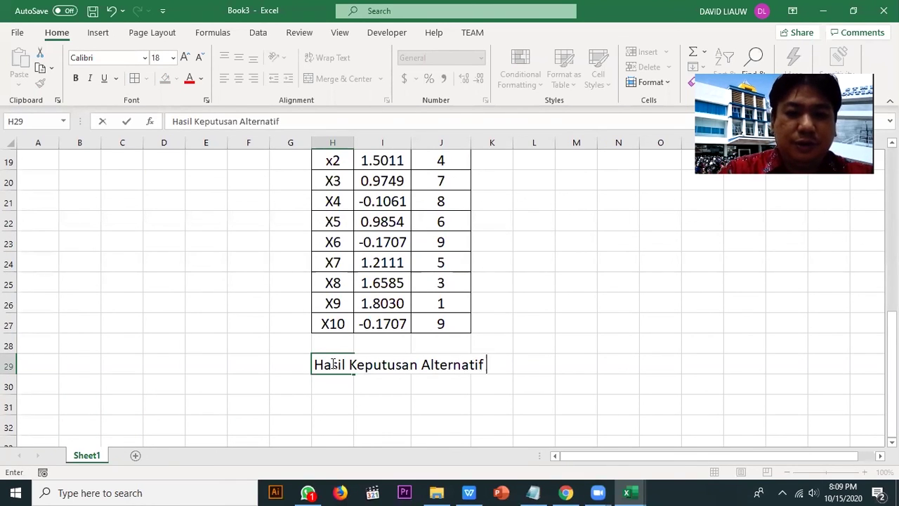
{"action": "type", "text": " X1 yang Terpilih"}
{"action": "key", "text": "Return"}
- Make the conclusion text in H29 bold
{"action": "left_click", "coordinate": [333, 363]}
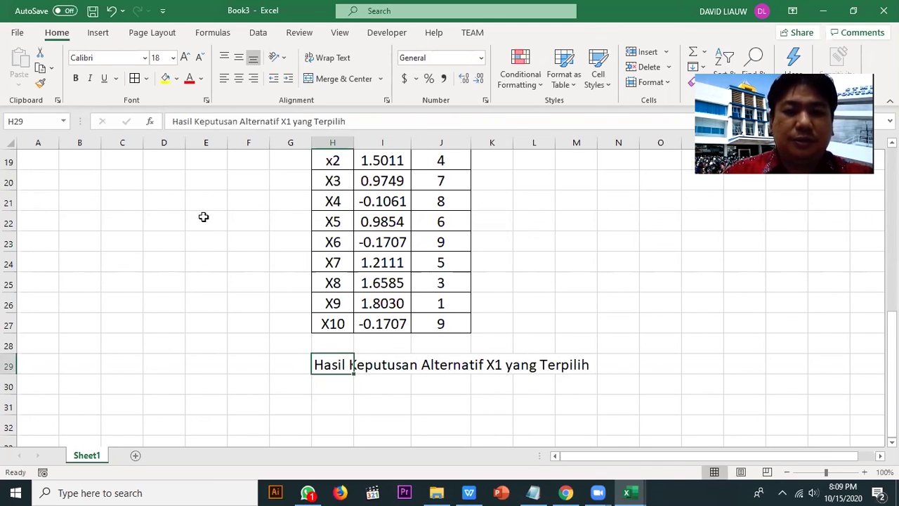
{"action": "left_click", "coordinate": [75, 78]}
{"action": "left_click", "coordinate": [600, 323]}
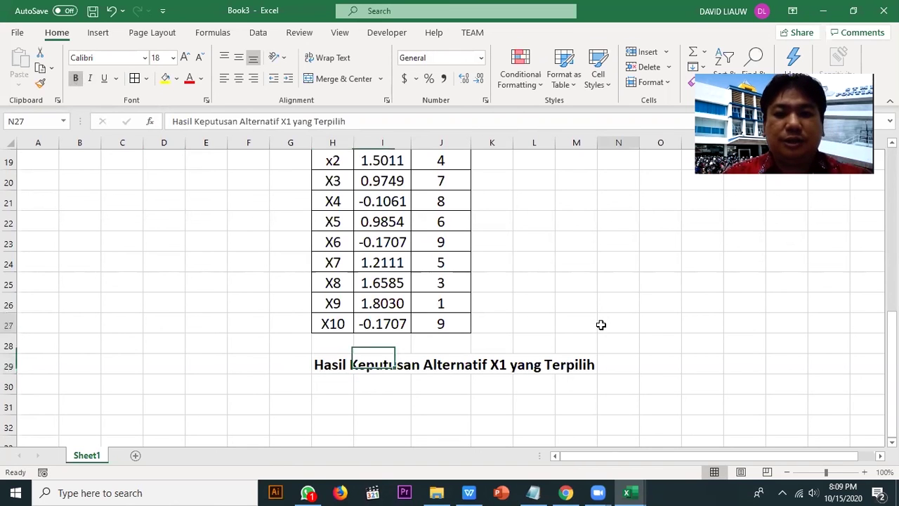
- Review the whole sheet from the decision matrix and normalisation through the weights and ranking to the conclusion line
{"action": "scroll", "coordinate": [600, 324], "scroll_direction": "up", "scroll_amount": 1}
{"action": "scroll", "coordinate": [600, 323], "scroll_direction": "up", "scroll_amount": 5}
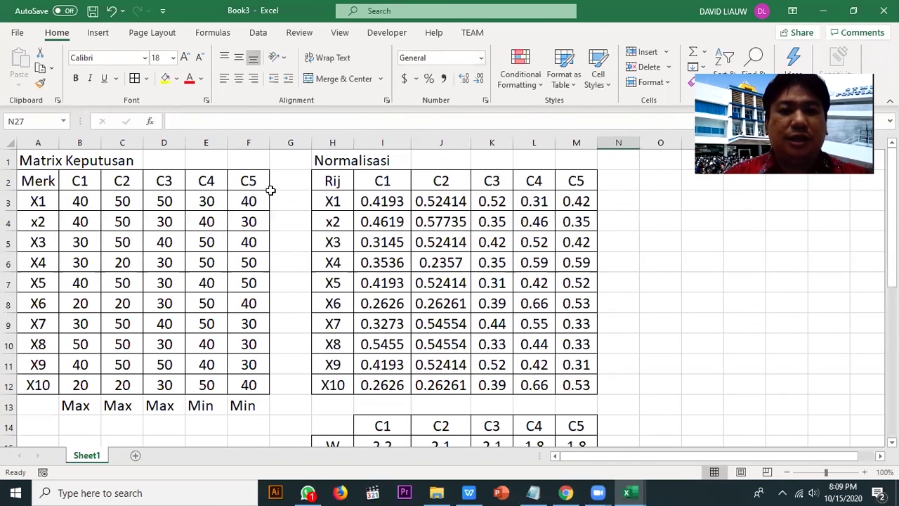
{"action": "scroll", "coordinate": [353, 202], "scroll_direction": "down", "scroll_amount": 2}
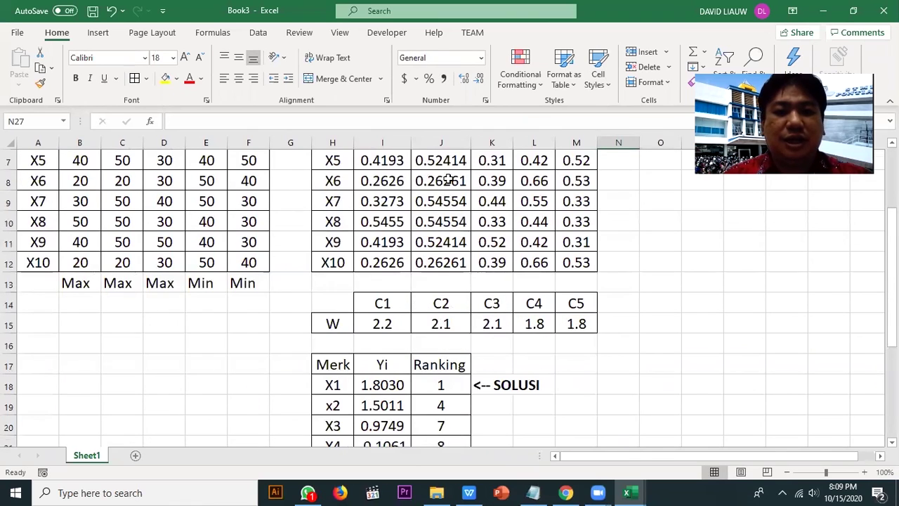
{"action": "scroll", "coordinate": [492, 281], "scroll_direction": "down", "scroll_amount": 4}
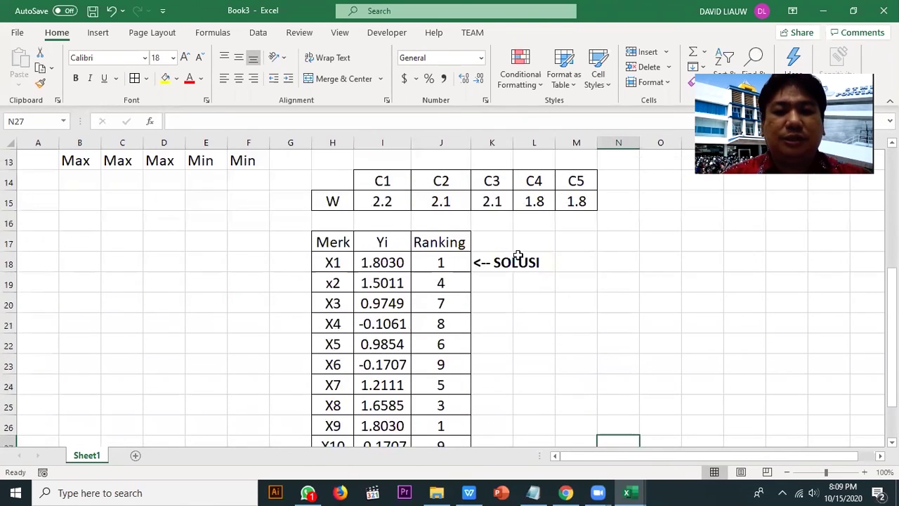
{"action": "scroll", "coordinate": [482, 233], "scroll_direction": "up", "scroll_amount": 2}
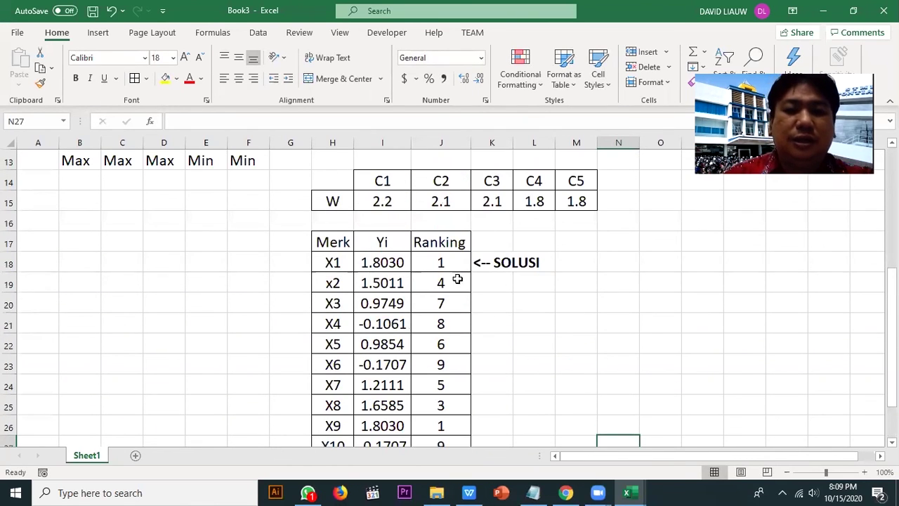
{"action": "scroll", "coordinate": [437, 314], "scroll_direction": "down", "scroll_amount": 2}
{"action": "scroll", "coordinate": [459, 263], "scroll_direction": "up", "scroll_amount": 2}
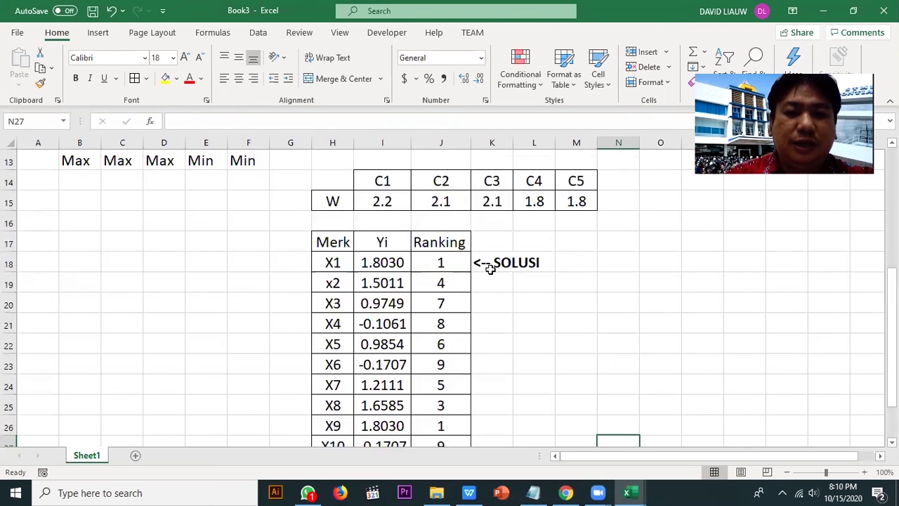
{"action": "left_click", "coordinate": [340, 263]}
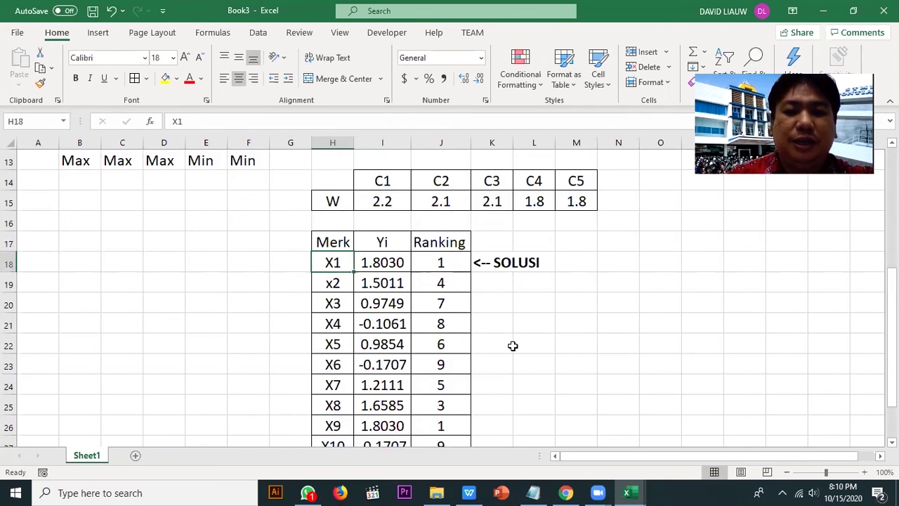
{"action": "scroll", "coordinate": [513, 345], "scroll_direction": "down", "scroll_amount": 2}
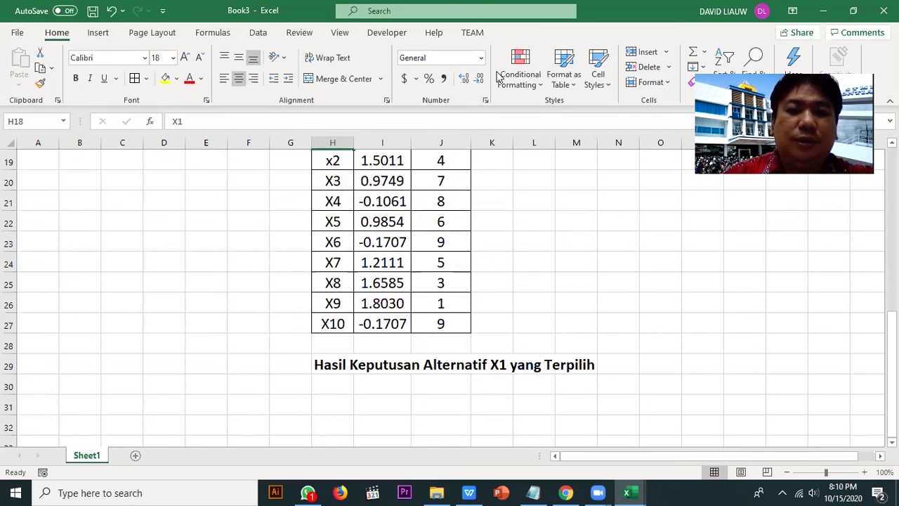
- Switch to the MOORA presentation in WPS Office and view the ranking slide and the final "Contoh Kasus" slide
{"action": "left_click", "coordinate": [468, 492]}
{"action": "scroll", "coordinate": [482, 388], "scroll_direction": "down", "scroll_amount": 2}
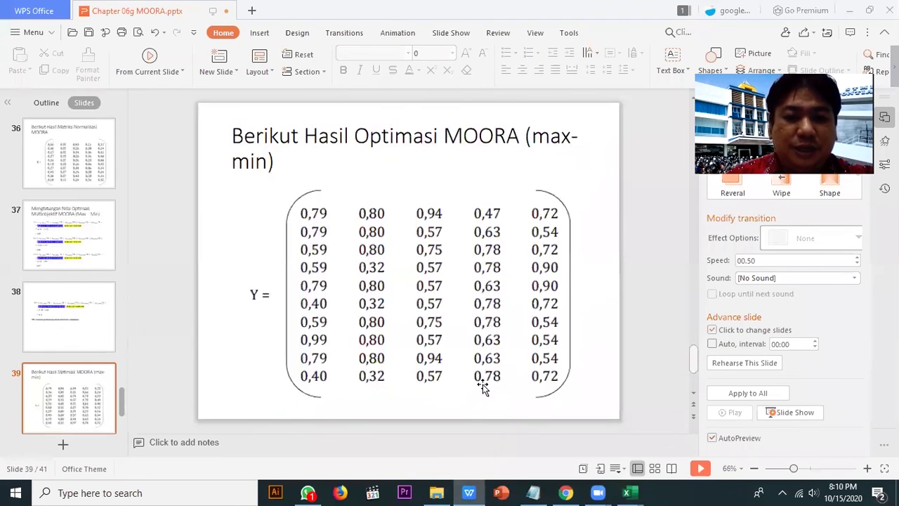
{"action": "scroll", "coordinate": [485, 379], "scroll_direction": "down", "scroll_amount": 2}
{"action": "scroll", "coordinate": [452, 267], "scroll_direction": "up", "scroll_amount": 1}
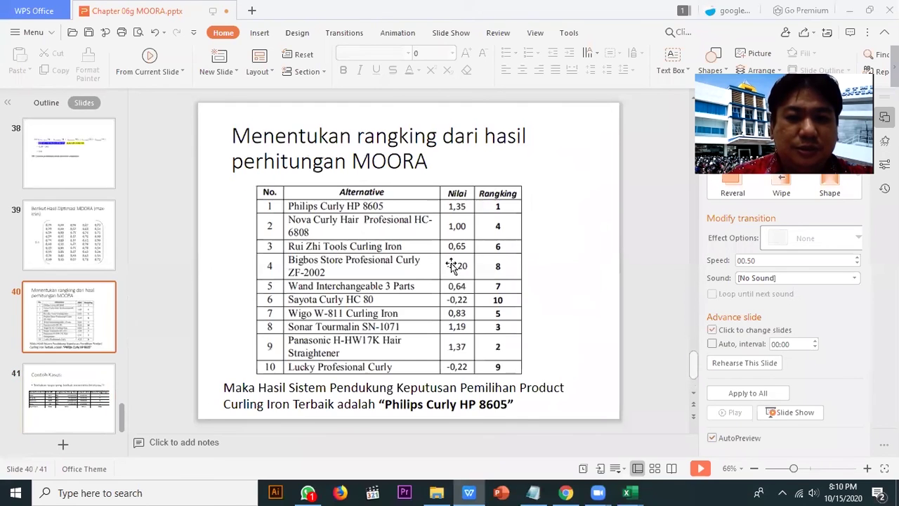
{"action": "scroll", "coordinate": [451, 266], "scroll_direction": "down", "scroll_amount": 1}
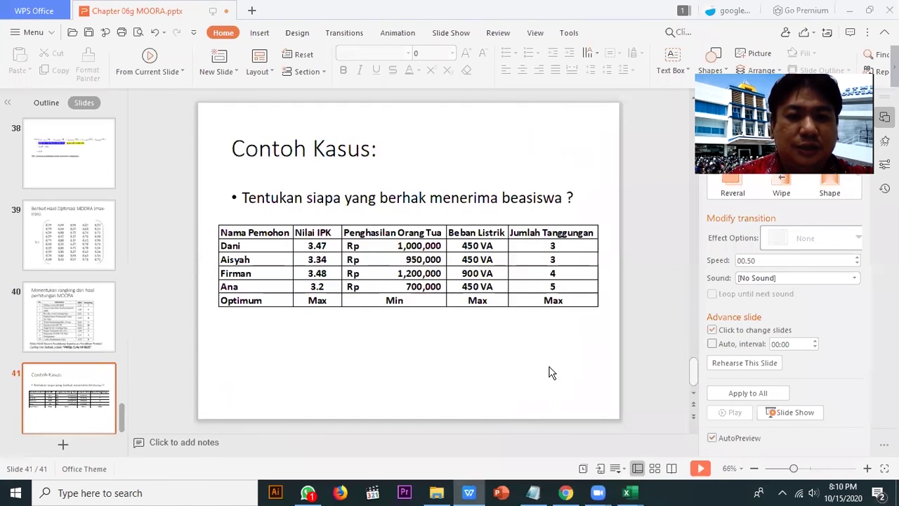